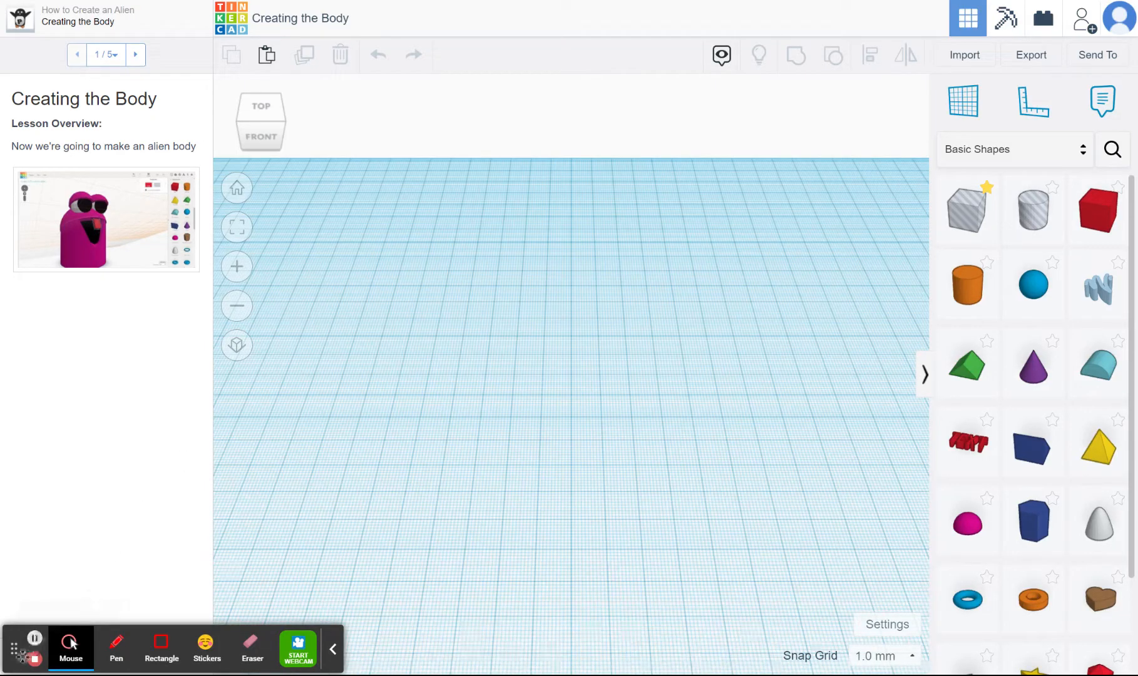
# Advance to the Creating the Main Body lesson page and place a cylinder and a half sphere side by side on the workplane
pyautogui.moveTo(18, 655); pyautogui.dragTo(173, 49)
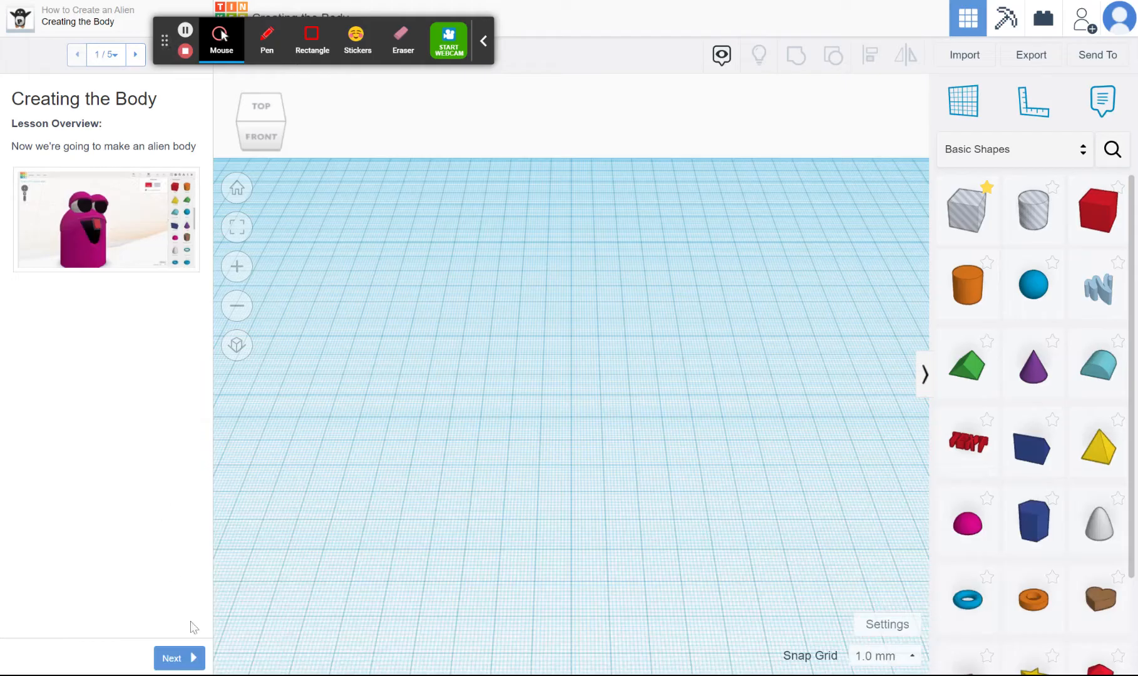
pyautogui.click(180, 662)
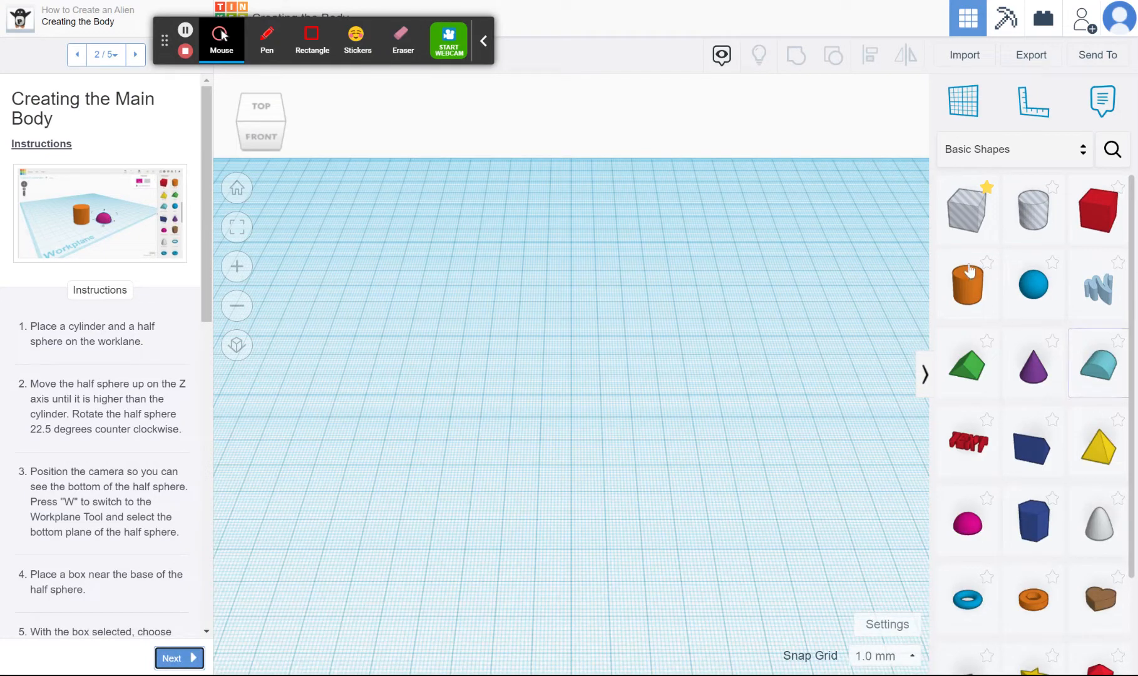
pyautogui.moveTo(968, 282); pyautogui.dragTo(377, 411)
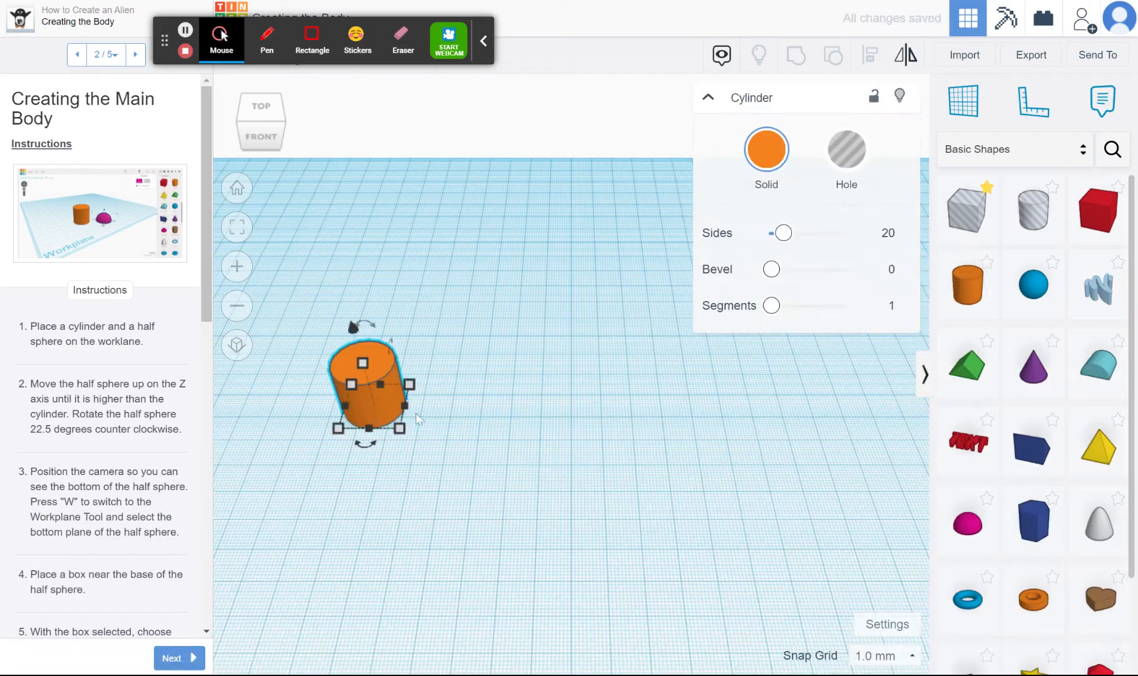
pyautogui.moveTo(967, 521); pyautogui.dragTo(610, 407)
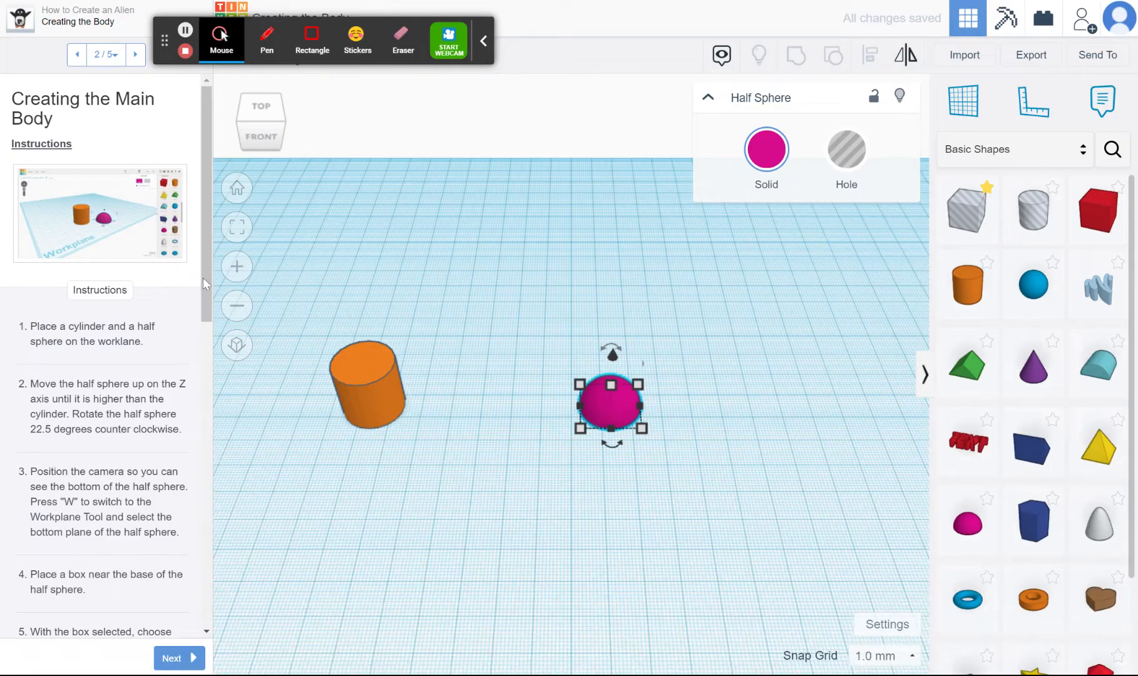
# Raise the half sphere straight up along the Z axis until it is higher than the cylinder
pyautogui.moveTo(206, 283); pyautogui.dragTo(206, 320)
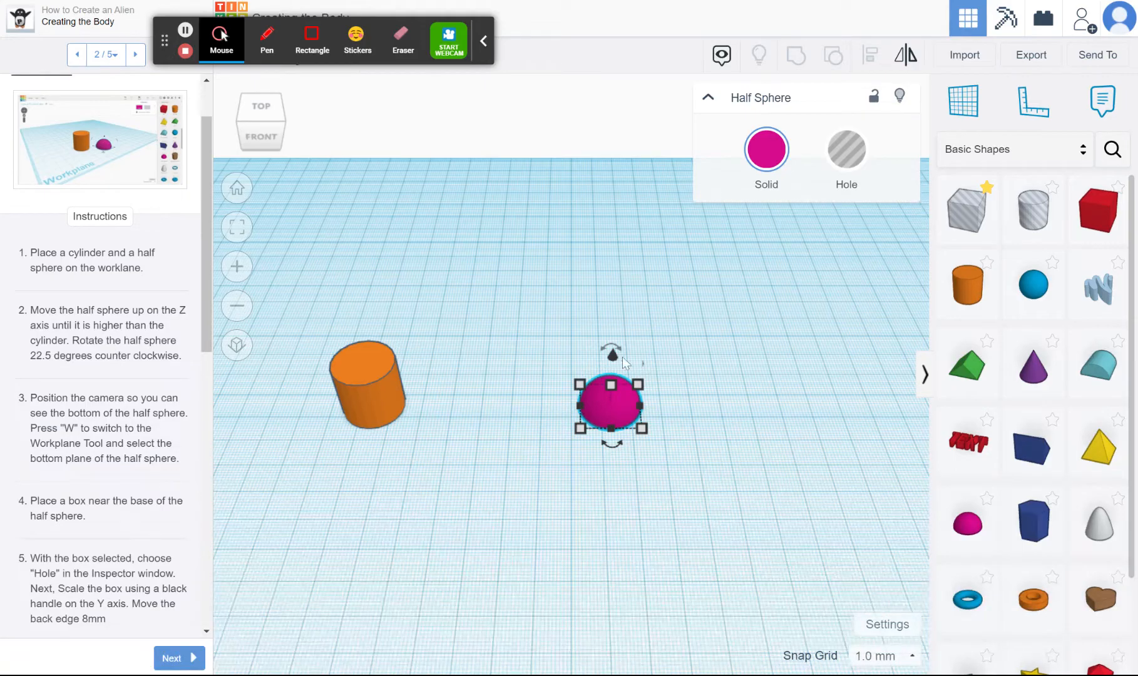
pyautogui.moveTo(613, 364); pyautogui.dragTo(617, 230)
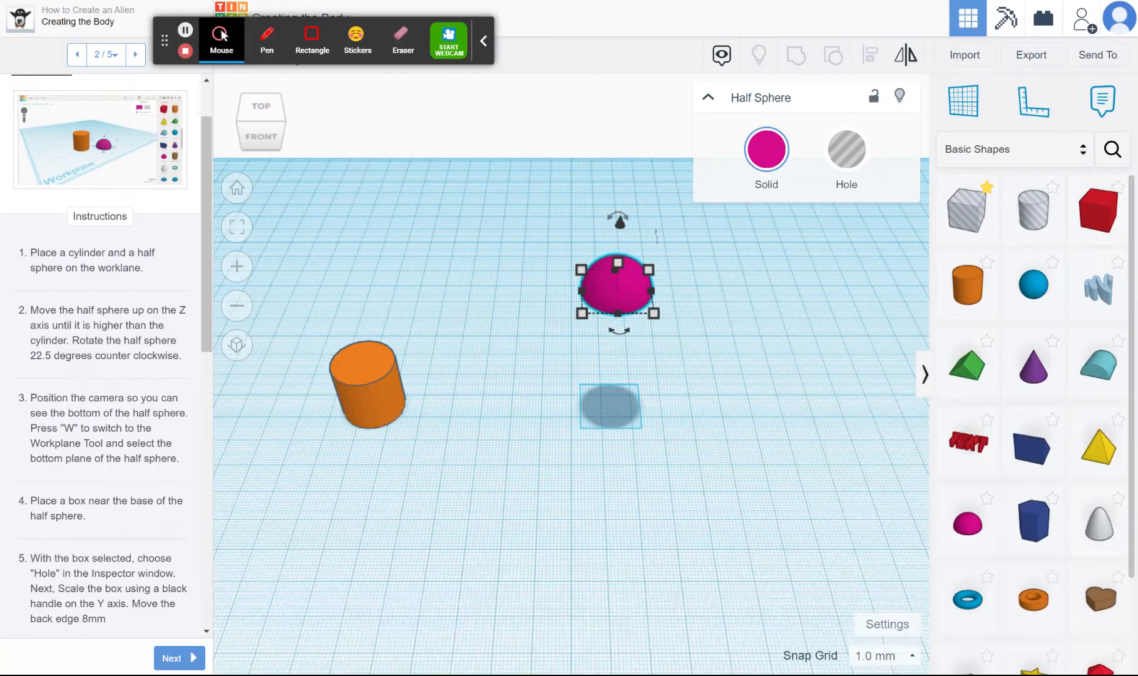
pyautogui.moveTo(618, 221); pyautogui.dragTo(611, 218)
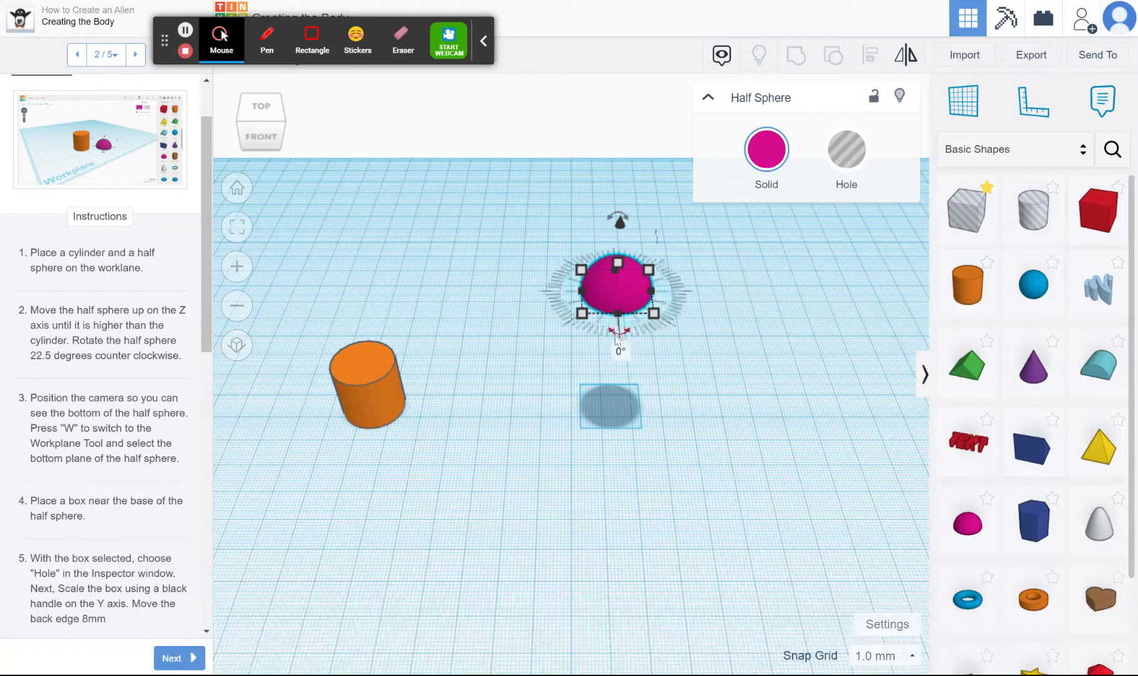
# Rotate the half sphere 22.5 degrees counterclockwise so that it tilts sideways
pyautogui.moveTo(275, 120); pyautogui.dragTo(278, 124)
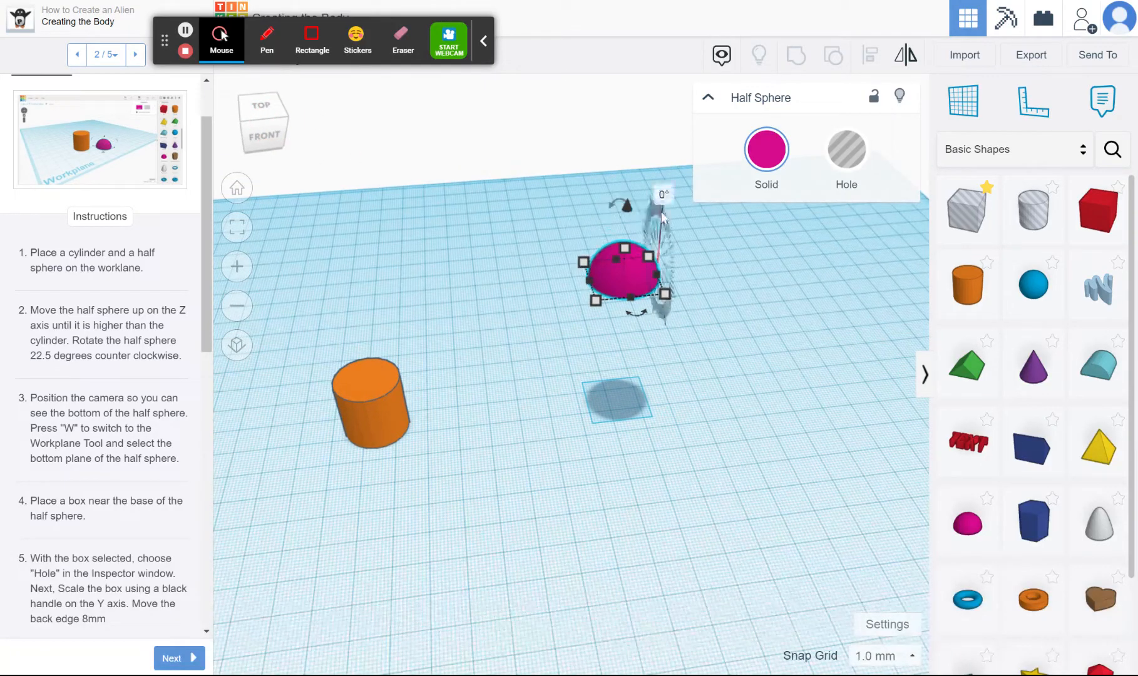
pyautogui.click(632, 309)
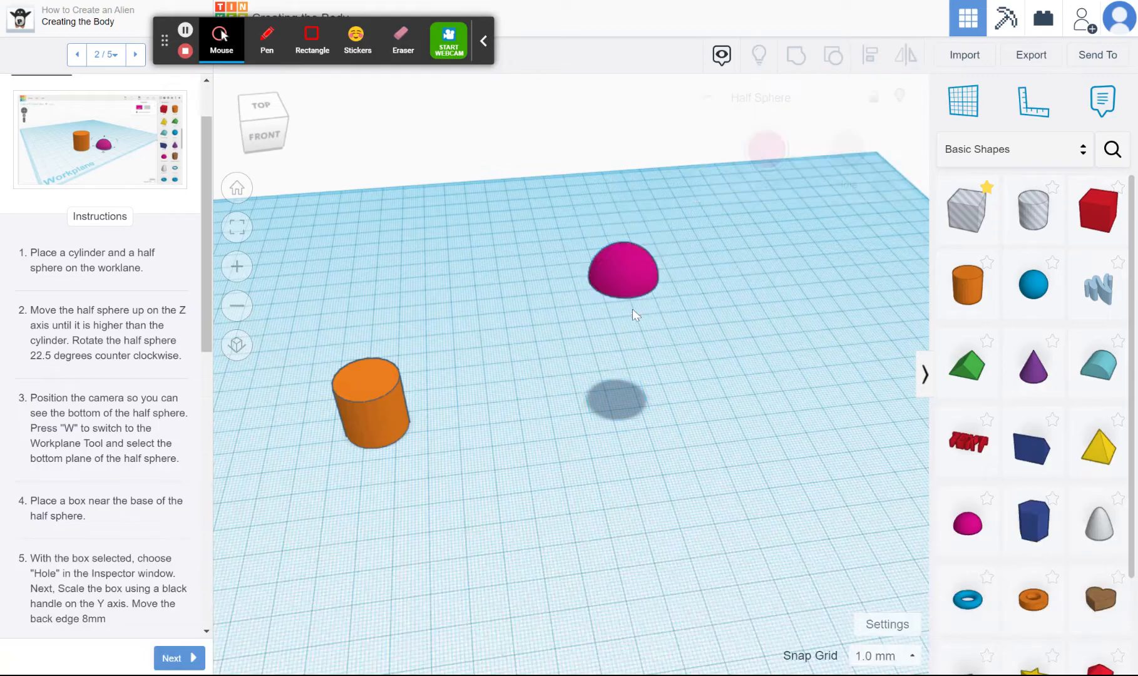
pyautogui.click(619, 273)
pyautogui.moveTo(620, 204); pyautogui.dragTo(567, 133)
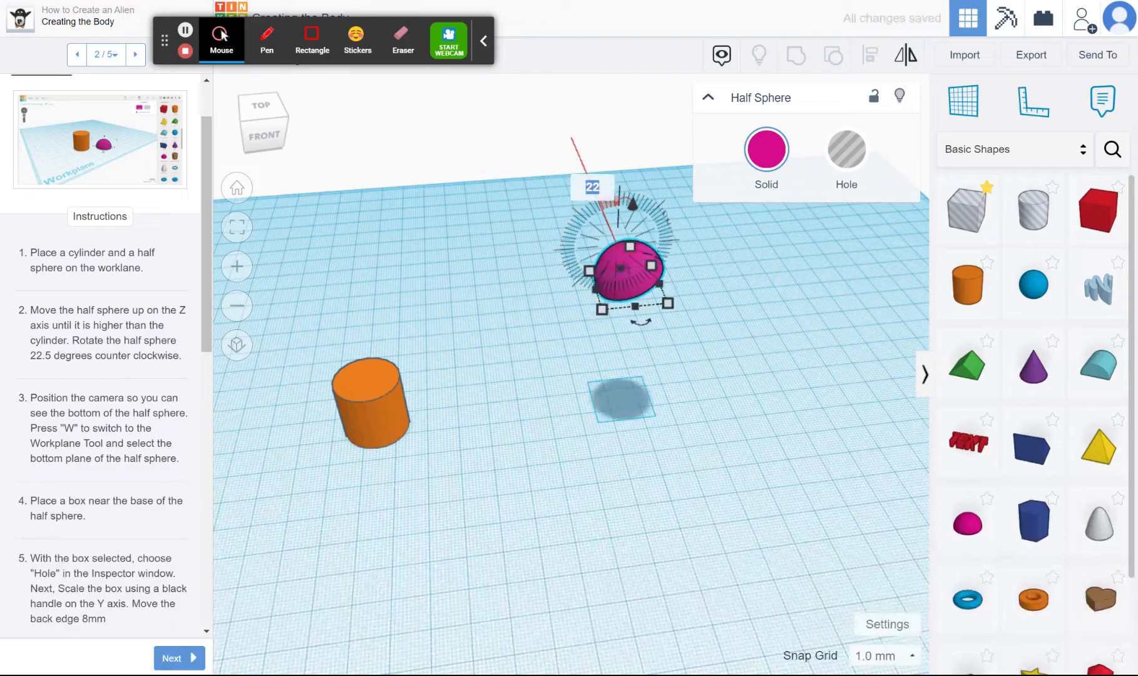
pyautogui.click(600, 187)
pyautogui.write('.5')
pyautogui.press('Return')
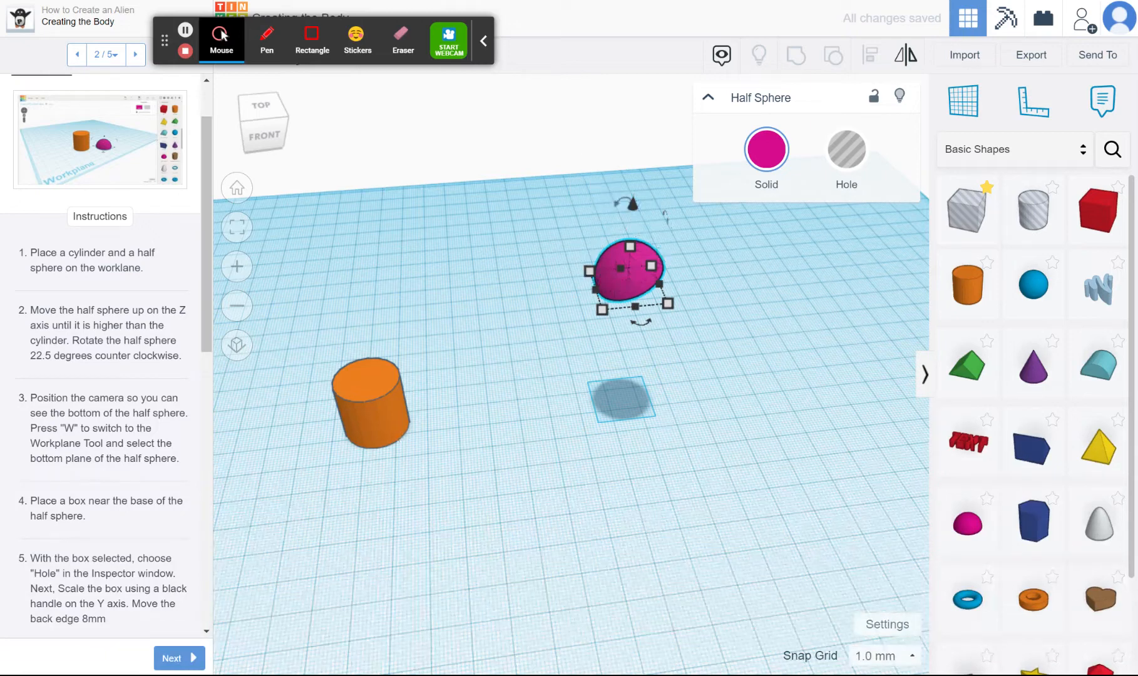
# Set a new workplane on the flat underside of the tilted half sphere
pyautogui.moveTo(205, 302); pyautogui.dragTo(207, 354)
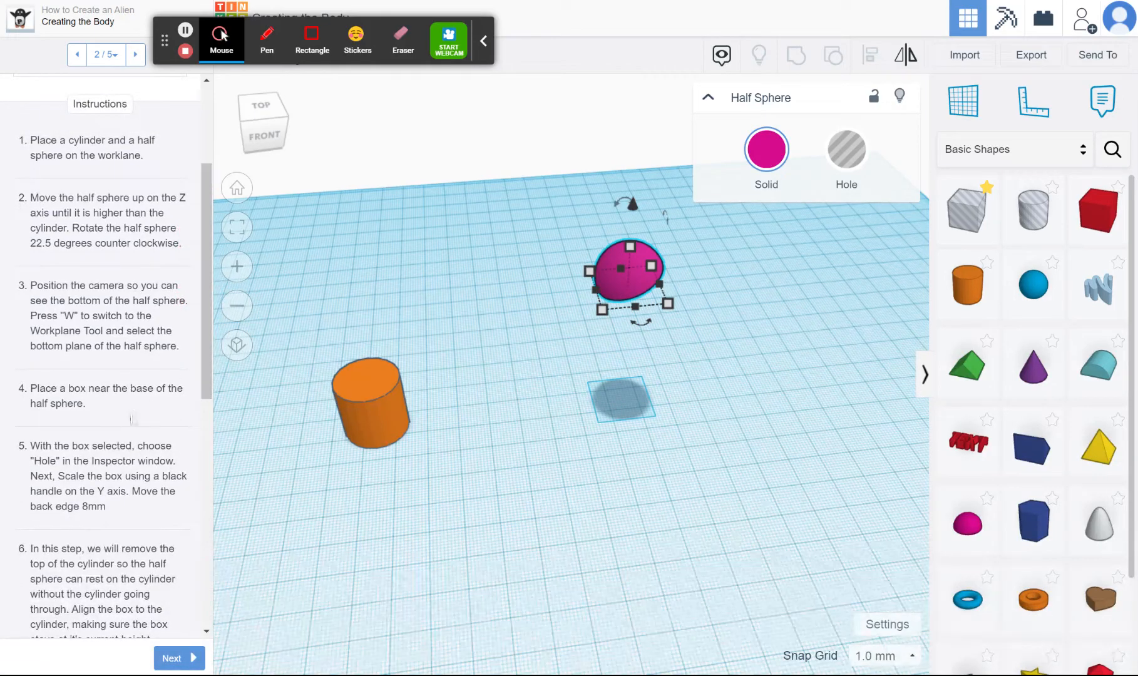
pyautogui.click(673, 369)
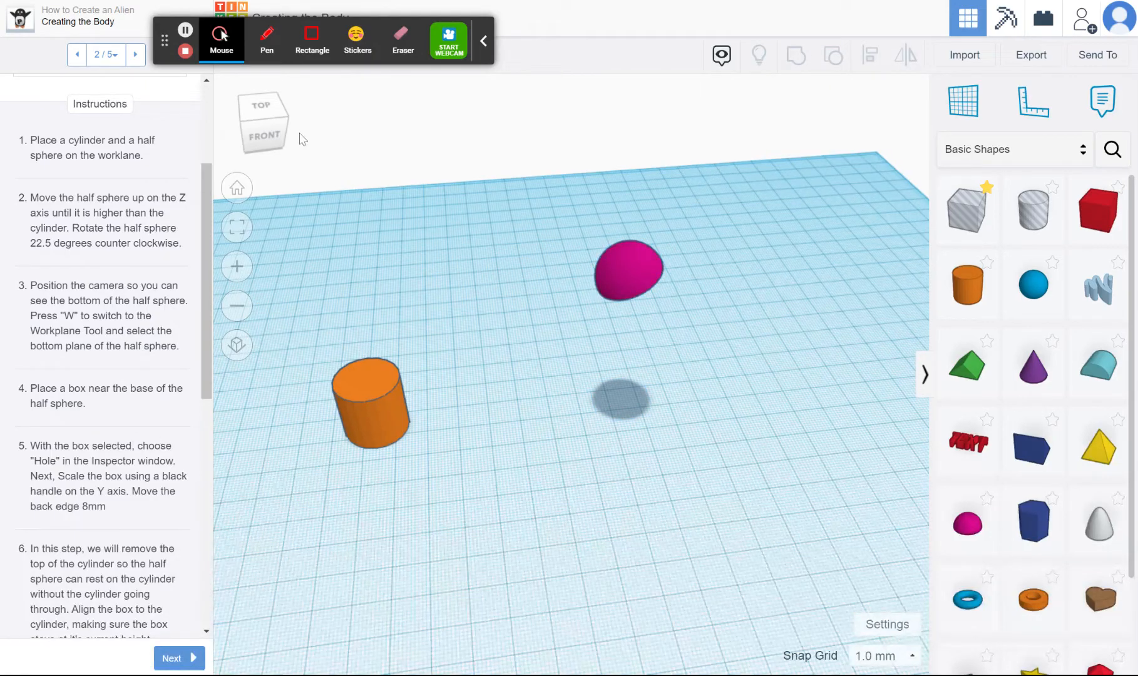
pyautogui.moveTo(285, 143); pyautogui.dragTo(273, 134)
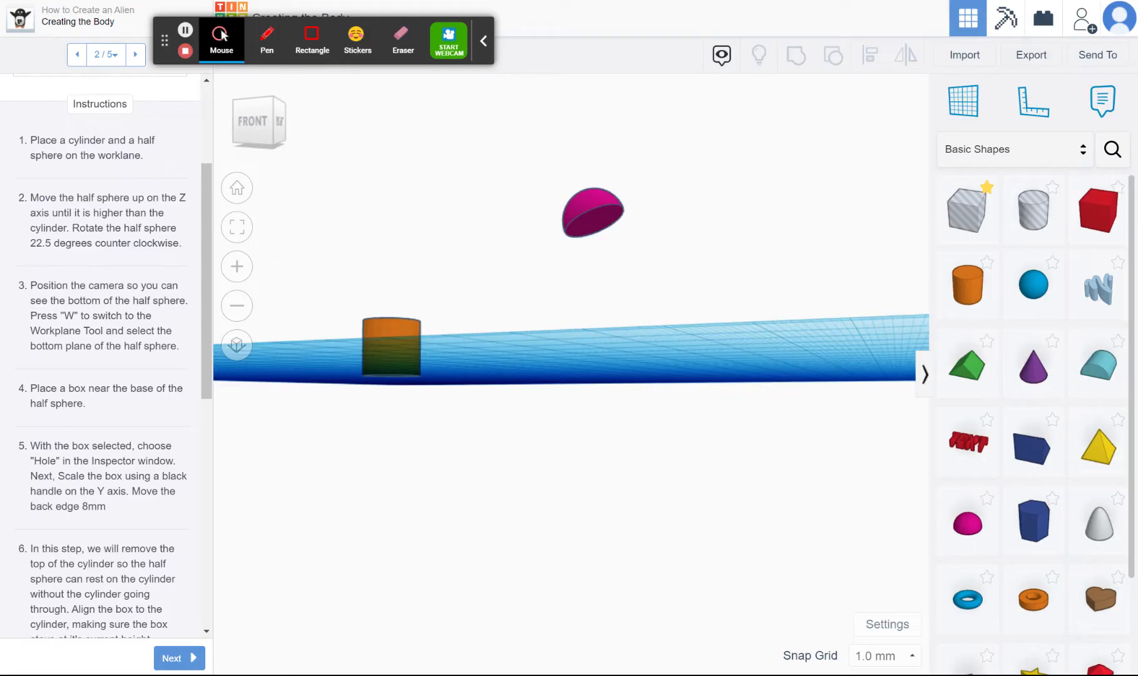
pyautogui.moveTo(207, 275); pyautogui.dragTo(214, 506)
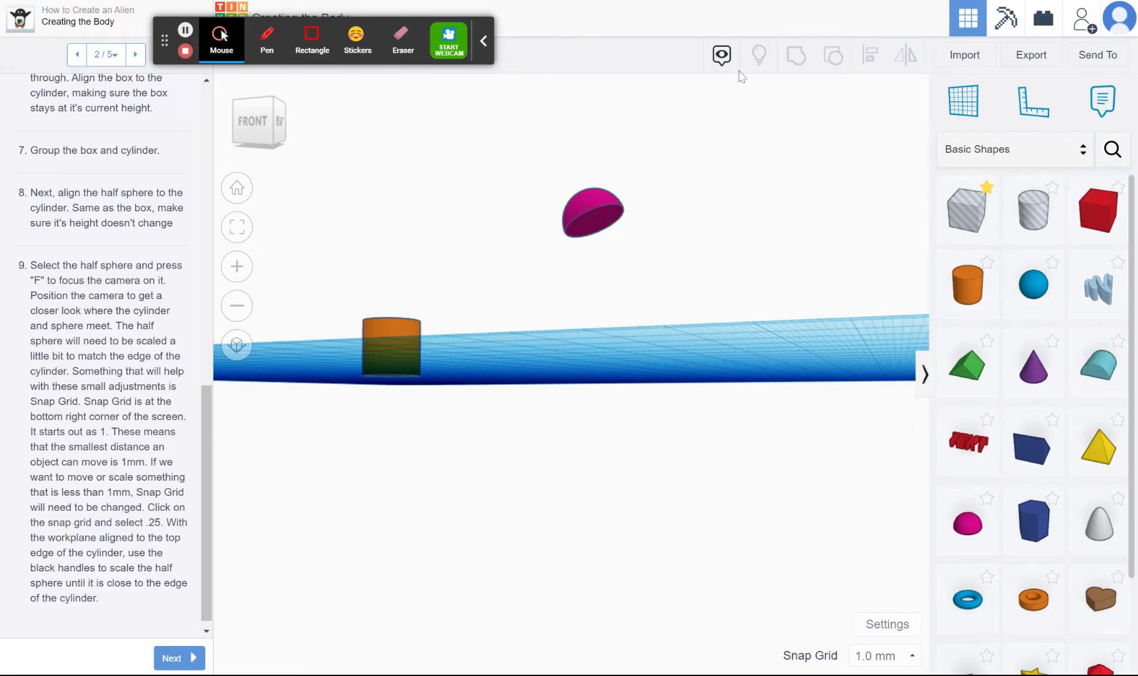
pyautogui.click(965, 108)
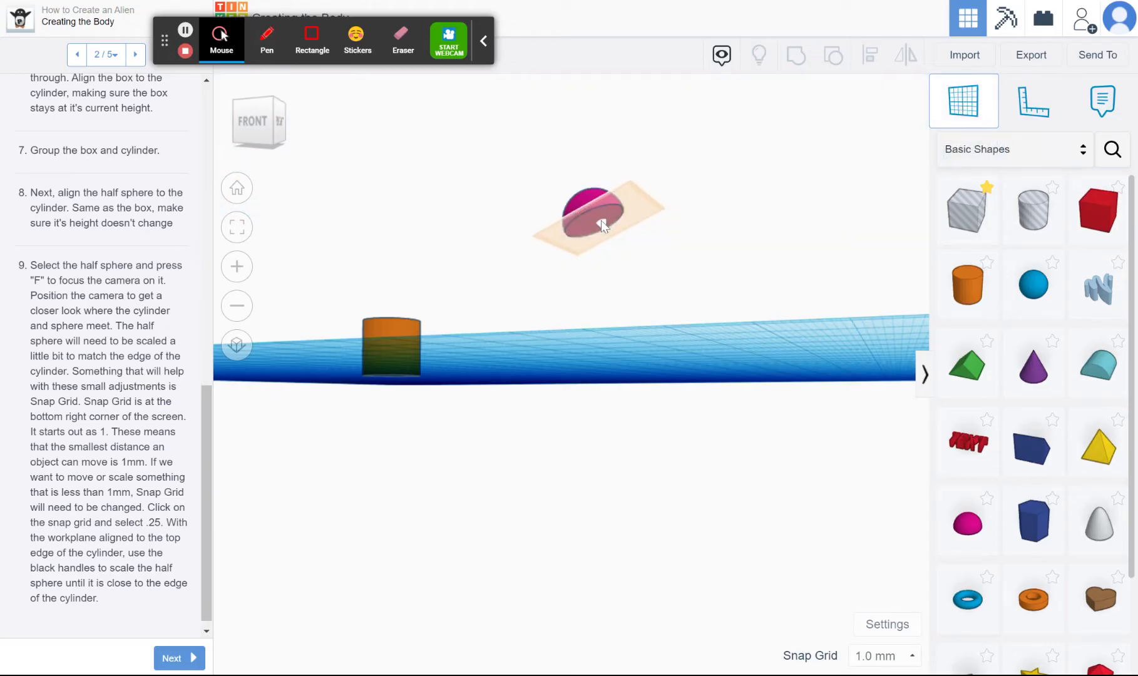
pyautogui.click(598, 216)
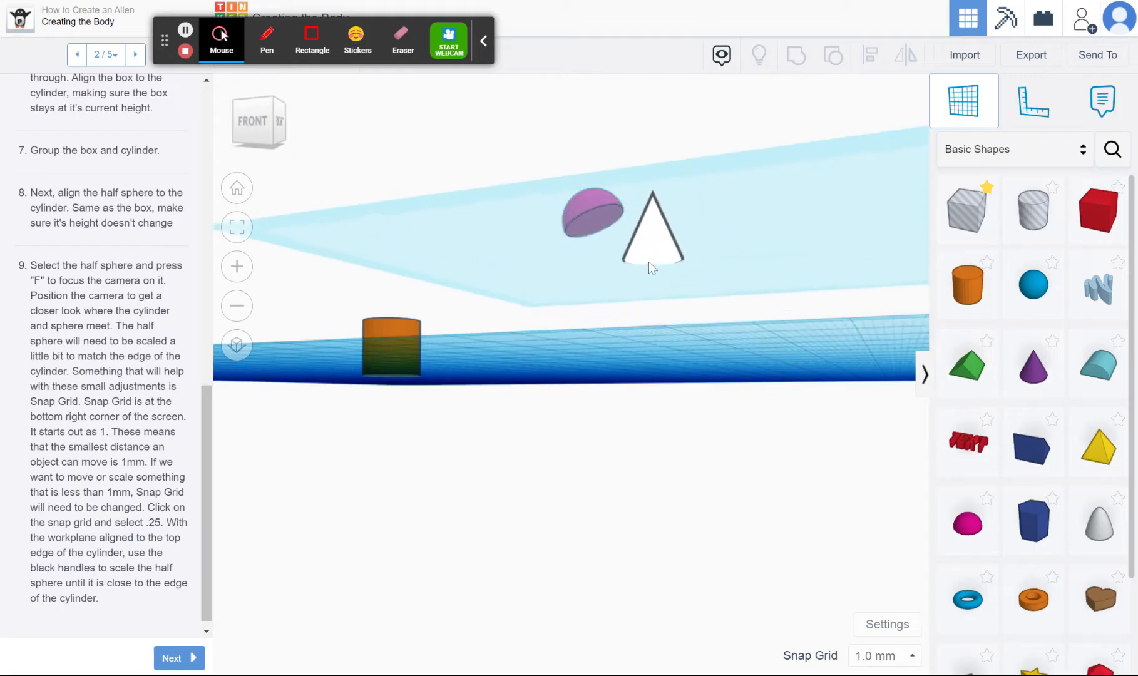
pyautogui.click(596, 224)
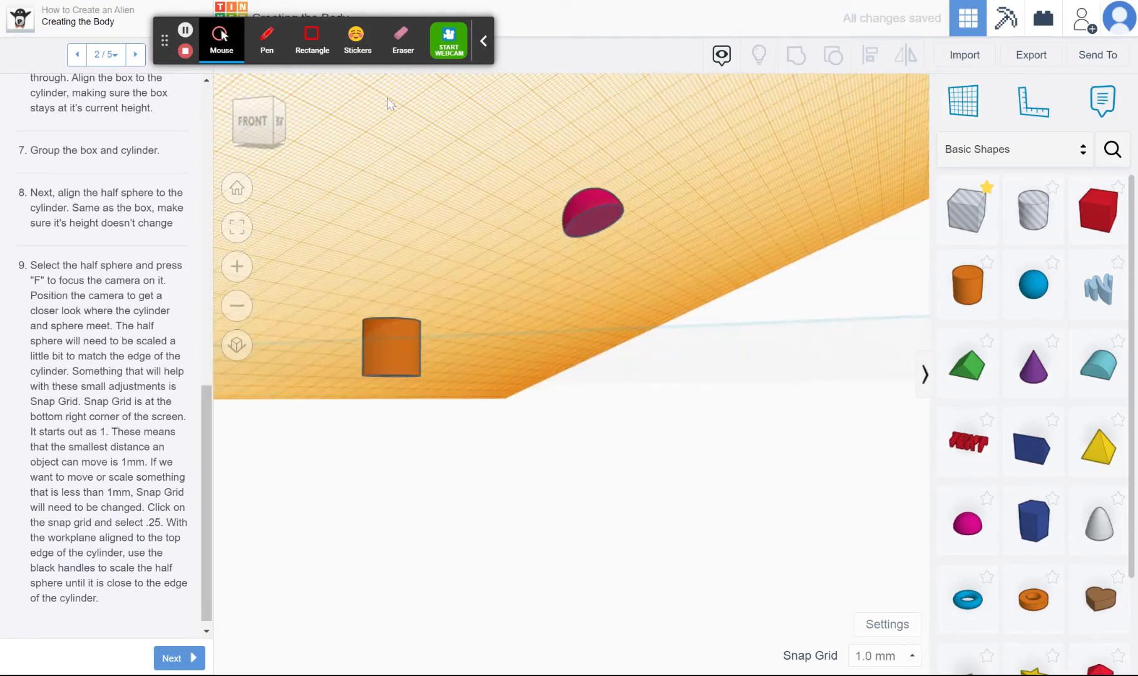
# Place a box hole on the tilted workplane against the base of the half sphere
pyautogui.click(271, 111)
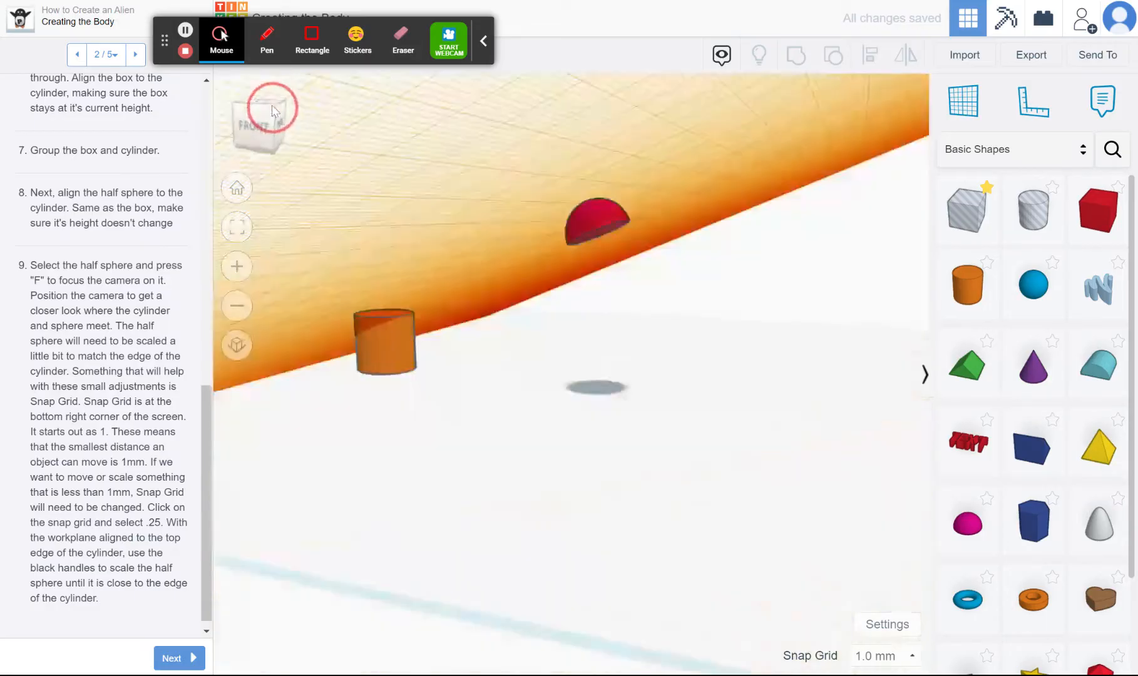
pyautogui.moveTo(274, 108); pyautogui.dragTo(273, 107)
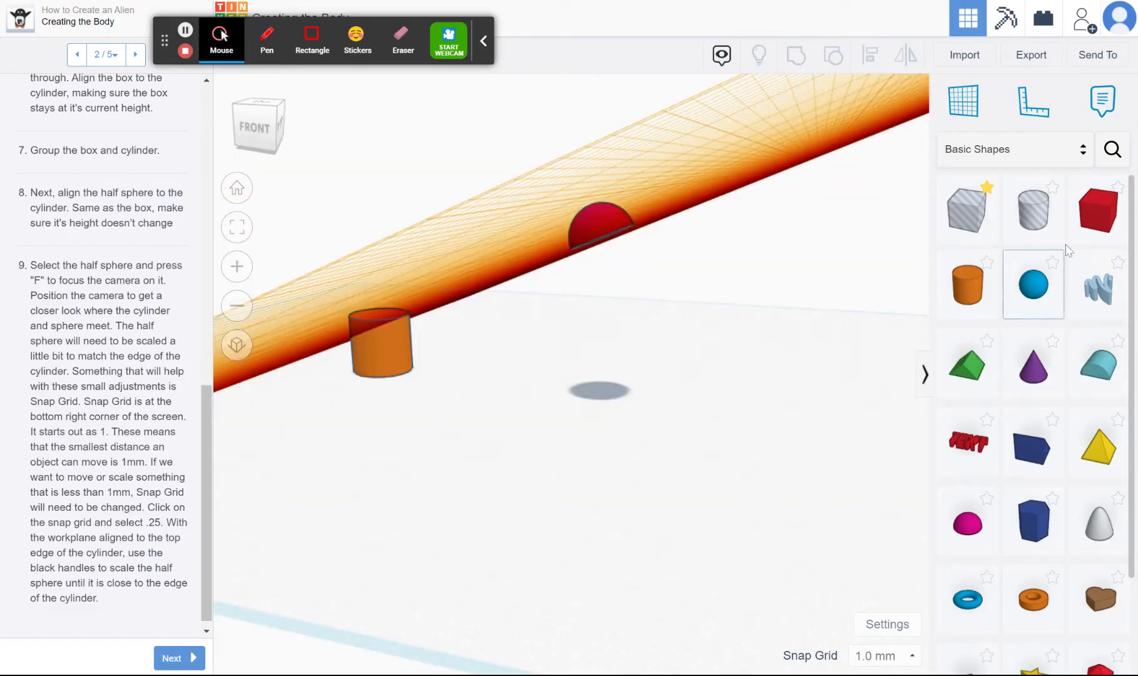
pyautogui.moveTo(975, 223); pyautogui.dragTo(673, 230)
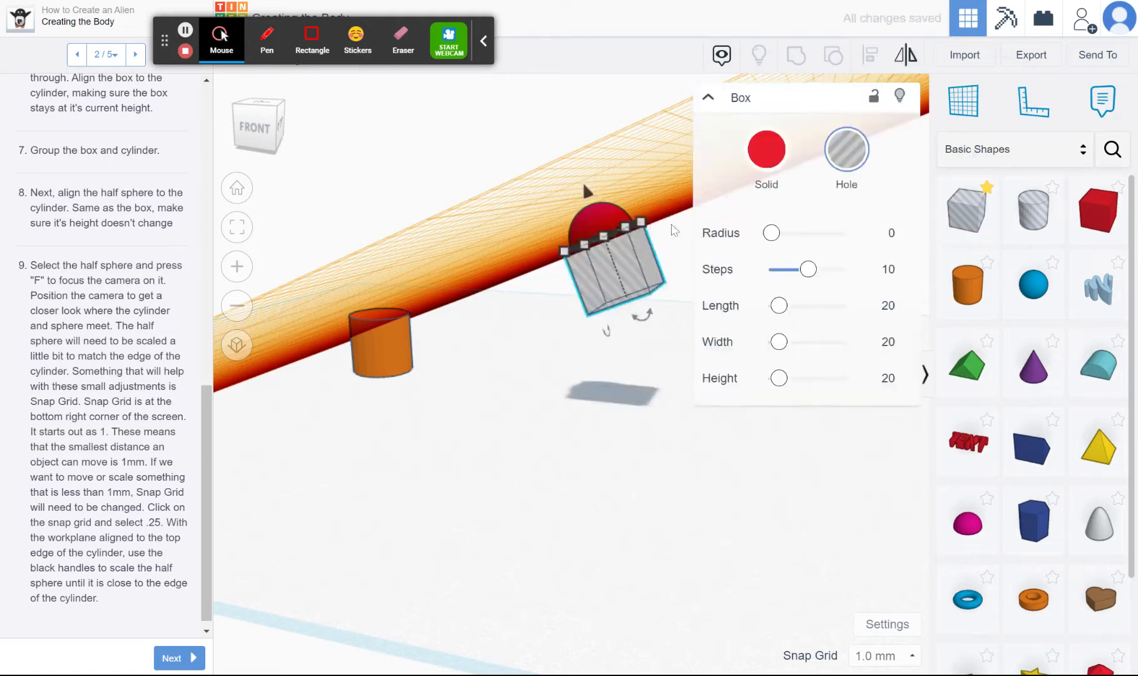
pyautogui.click(529, 341)
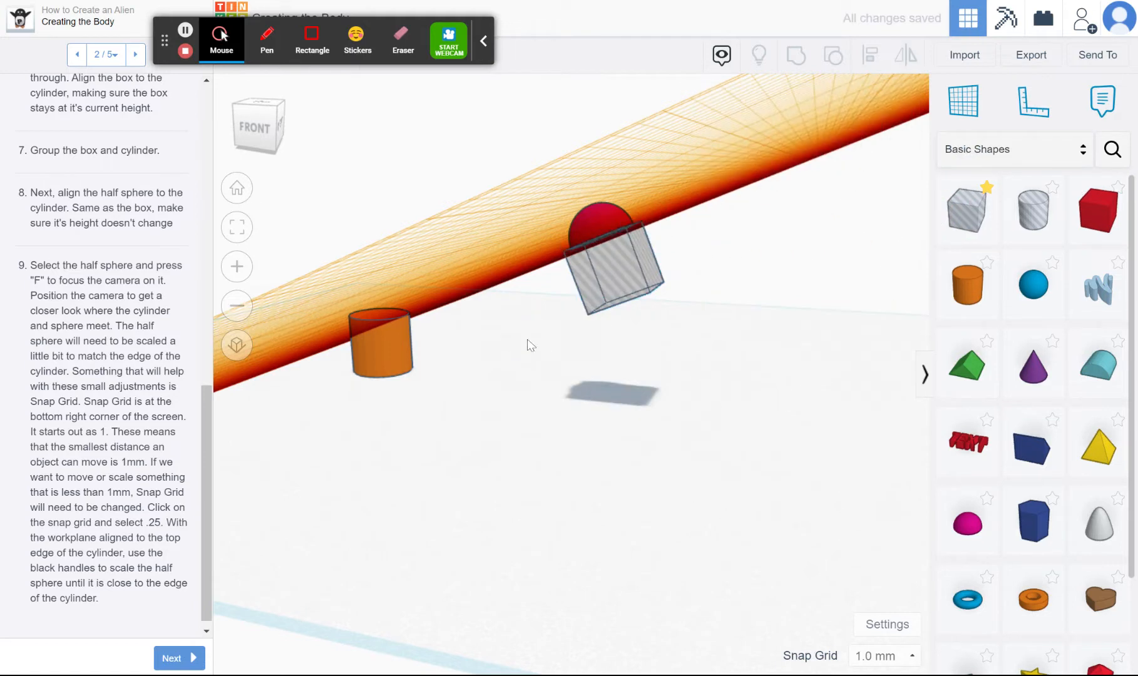
# Move the box hole along the tilted workplane onto the cylinder and advance to the Creating the Mouth lesson page
pyautogui.click(275, 114)
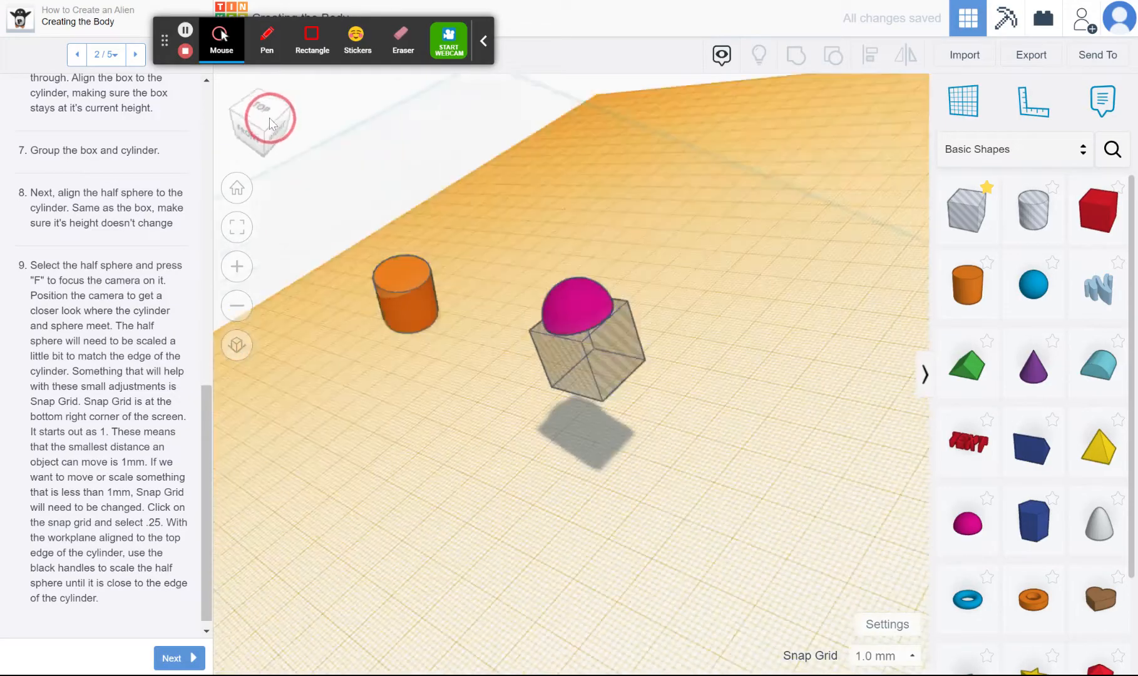
pyautogui.moveTo(271, 118); pyautogui.dragTo(277, 112)
pyautogui.moveTo(625, 282); pyautogui.dragTo(367, 375)
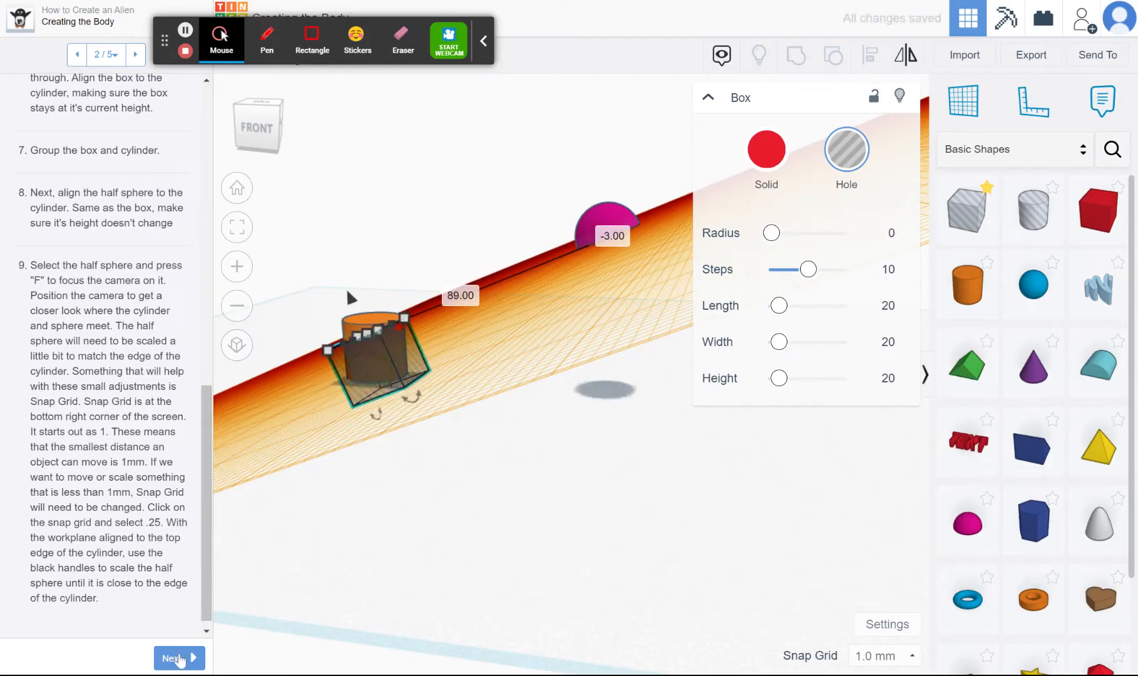
pyautogui.click(178, 658)
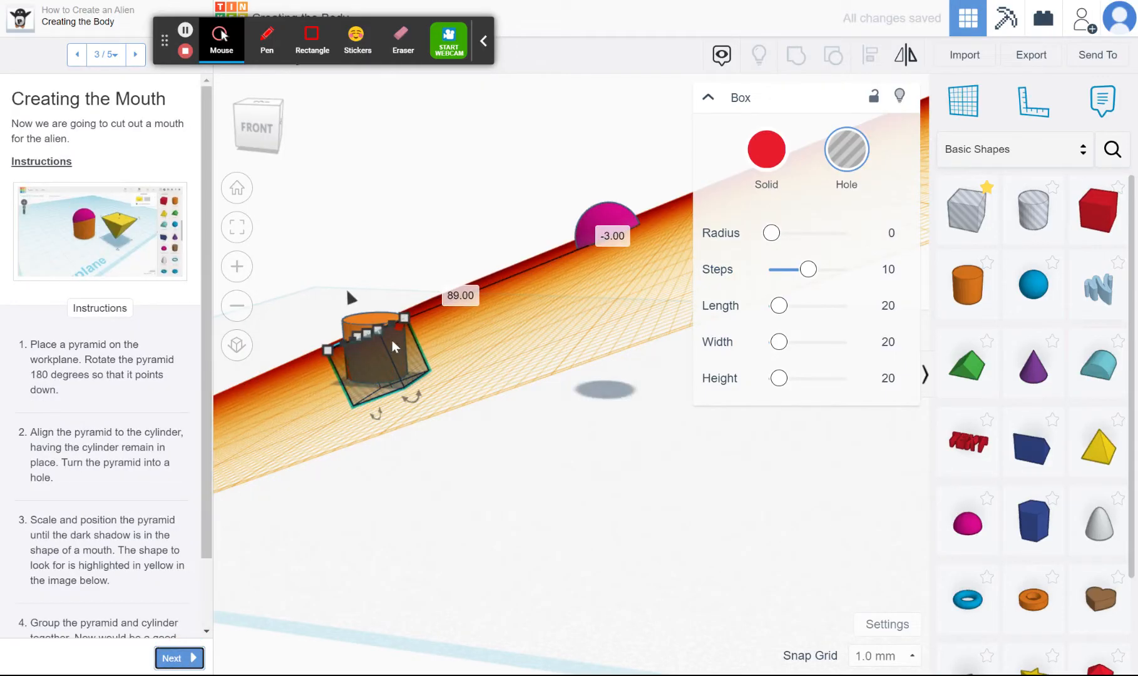
# Raise the box hole perpendicular to the tilted workplane until its base cuts at a slant through the upper part of the cylinder
pyautogui.click(348, 293)
pyautogui.moveTo(353, 296); pyautogui.dragTo(341, 273)
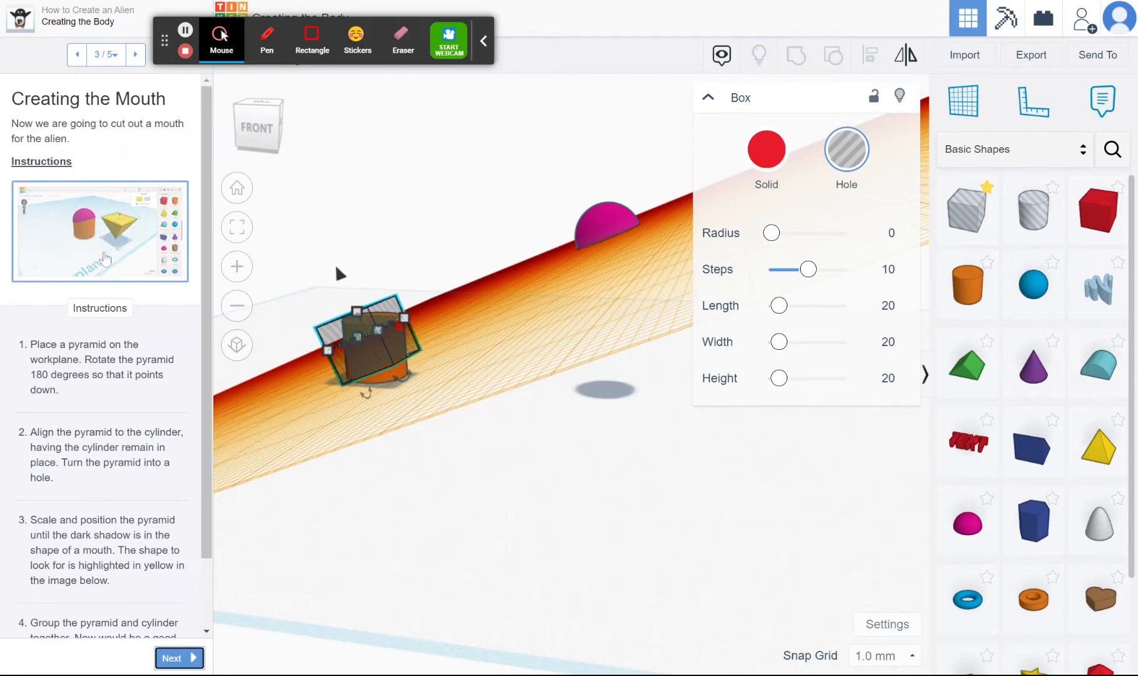
pyautogui.click(112, 256)
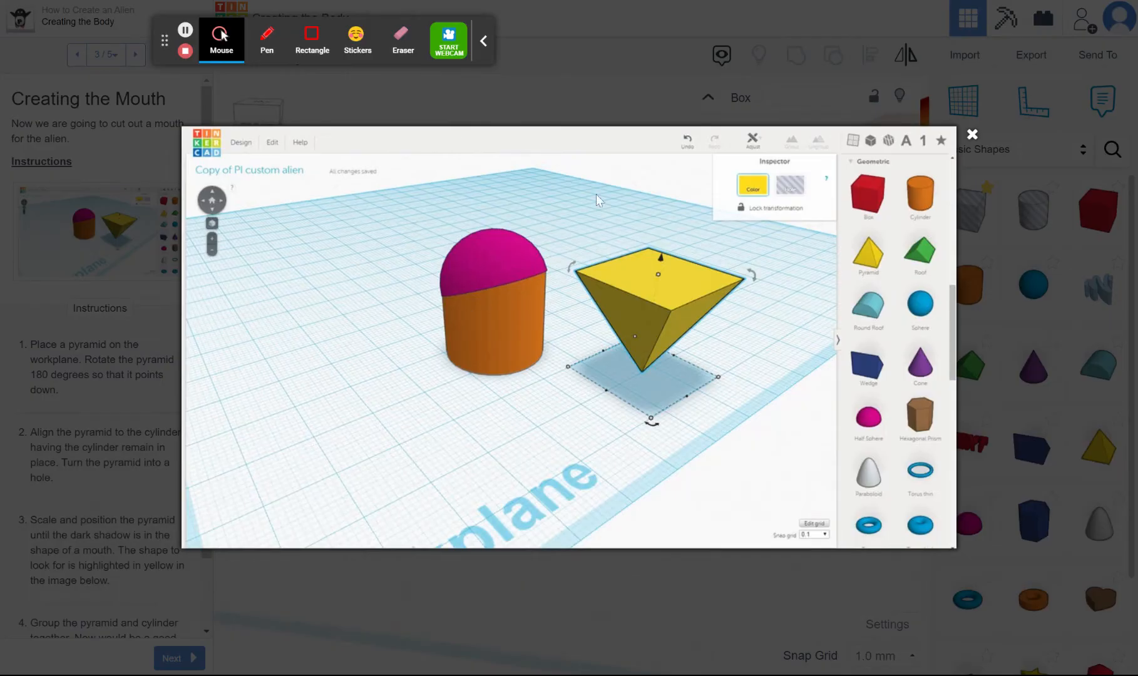
pyautogui.click(972, 139)
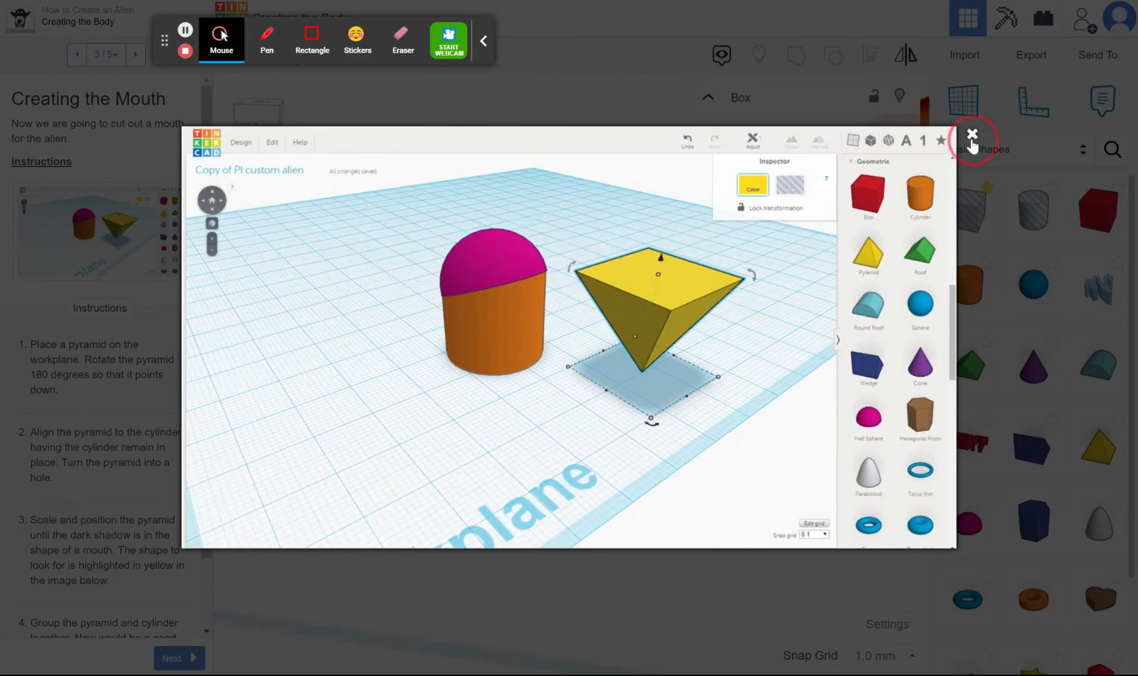
pyautogui.click(433, 383)
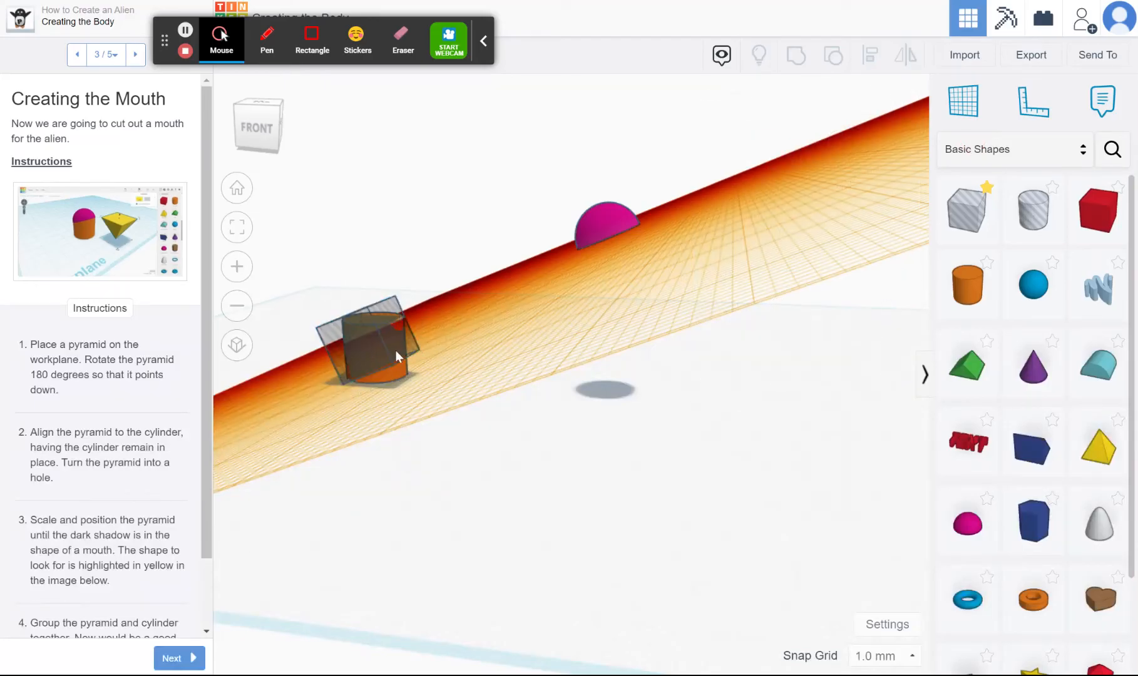
pyautogui.click(365, 323)
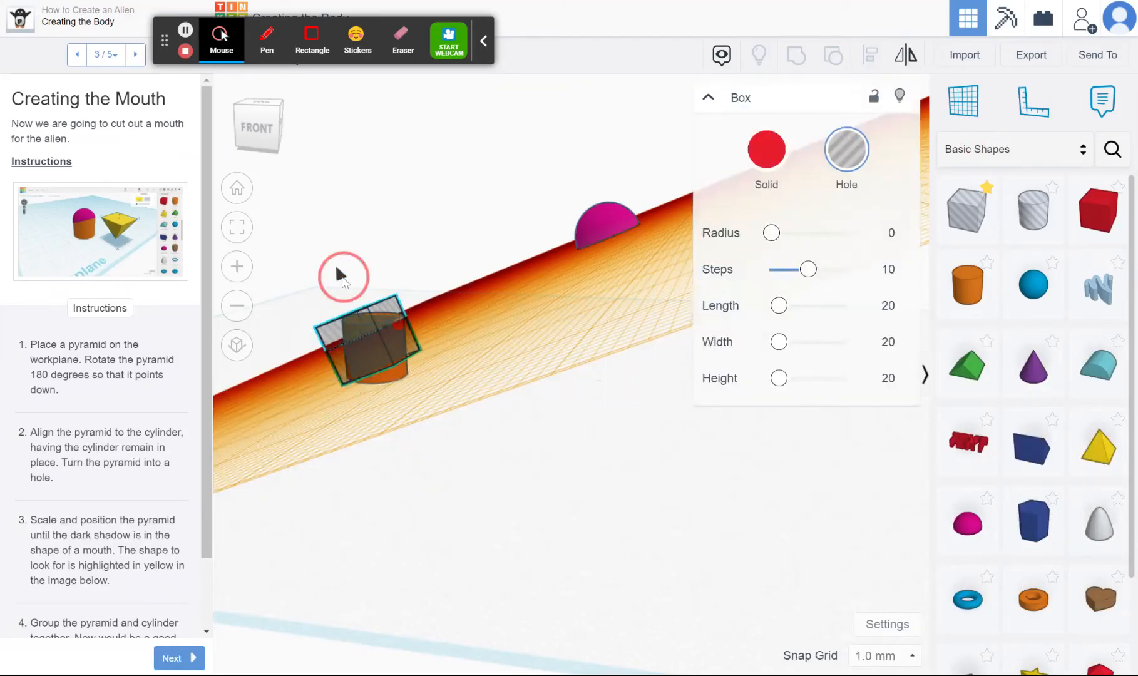
pyautogui.moveTo(335, 263); pyautogui.dragTo(323, 237)
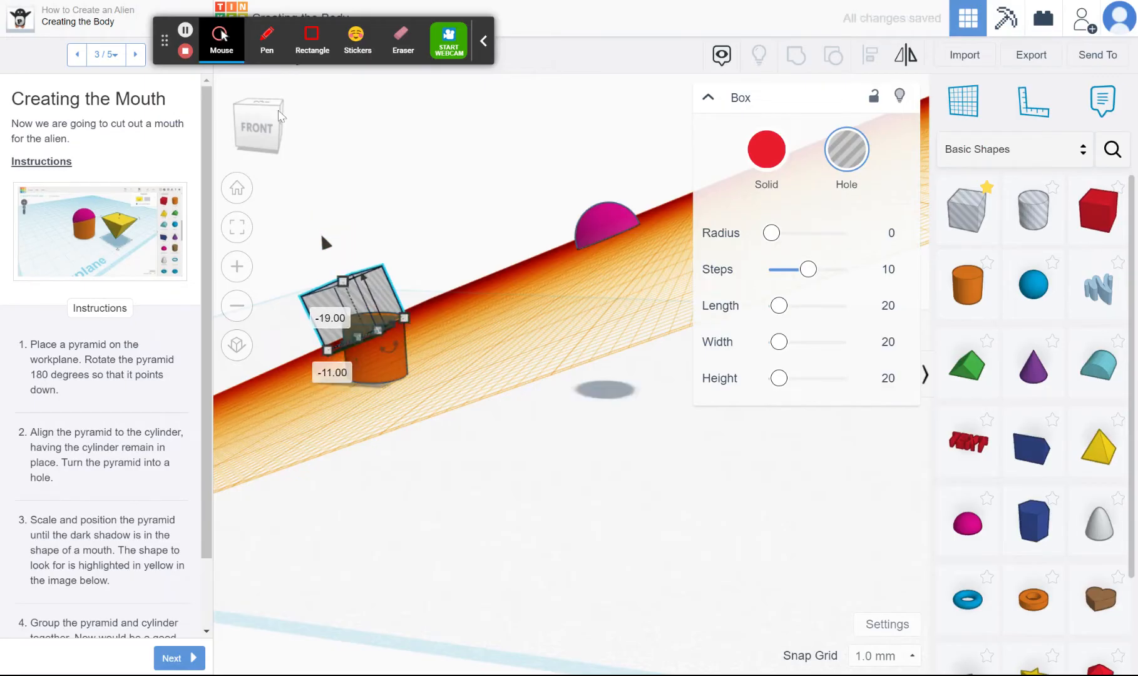
# Stretch the sides of the box hole until it covers the top of the cylinder, making its front edge about 29 mm long
pyautogui.click(279, 107)
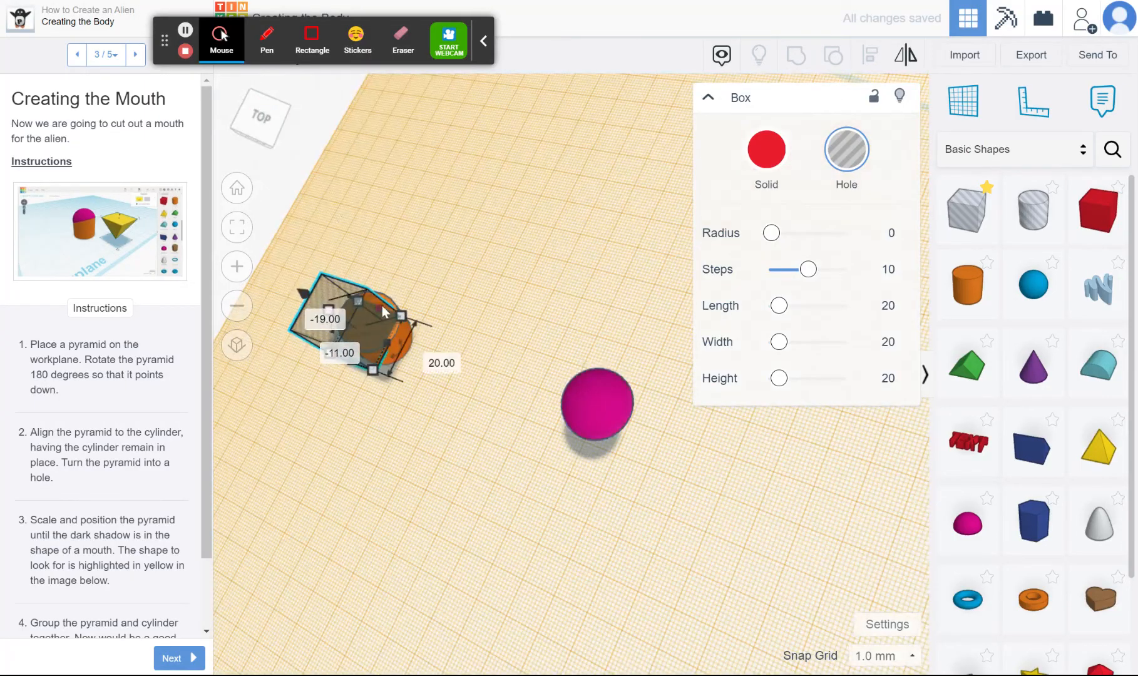
pyautogui.moveTo(383, 310); pyautogui.dragTo(404, 340)
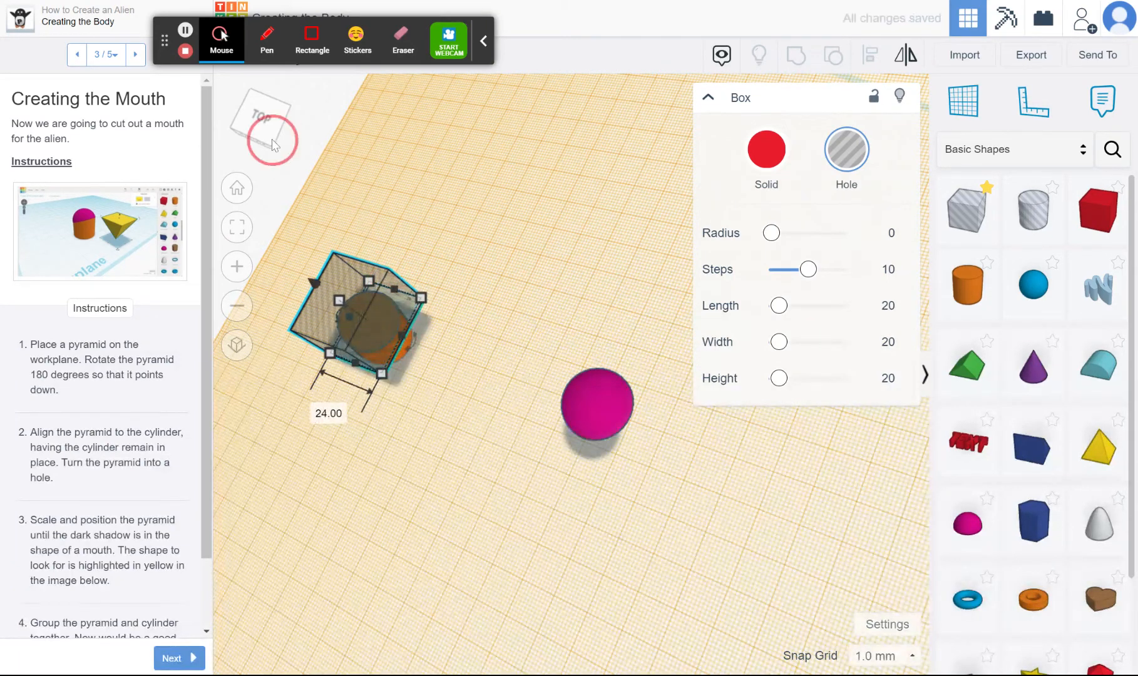
pyautogui.click(281, 126)
pyautogui.moveTo(280, 123); pyautogui.dragTo(291, 128)
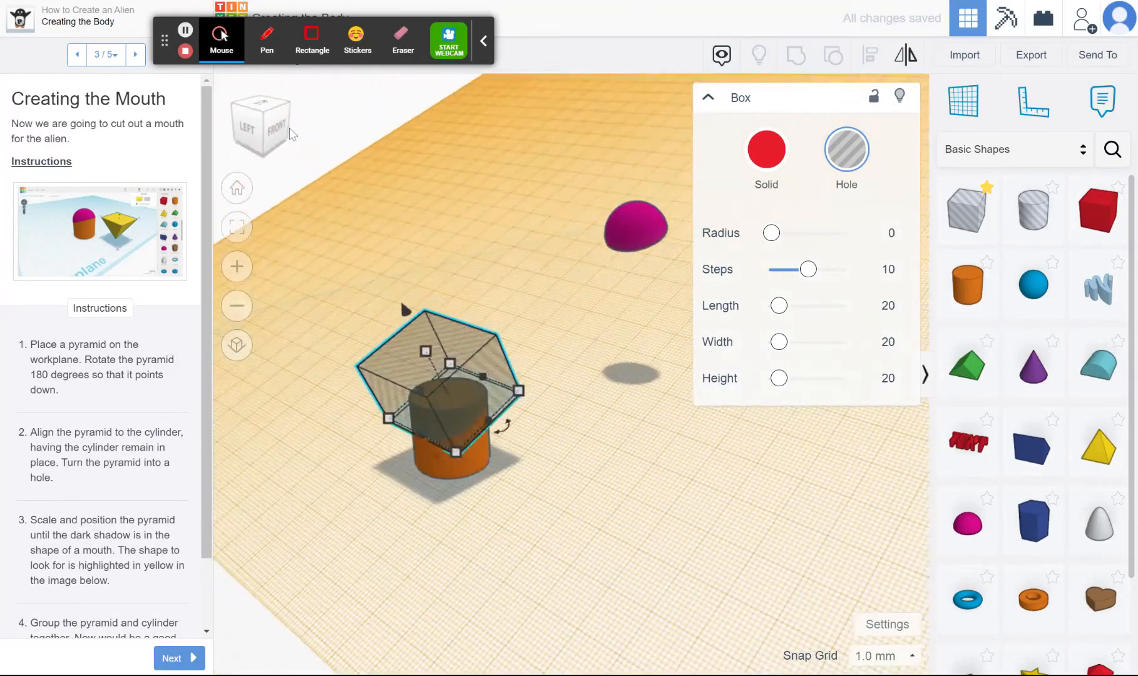
pyautogui.moveTo(419, 437); pyautogui.dragTo(402, 451)
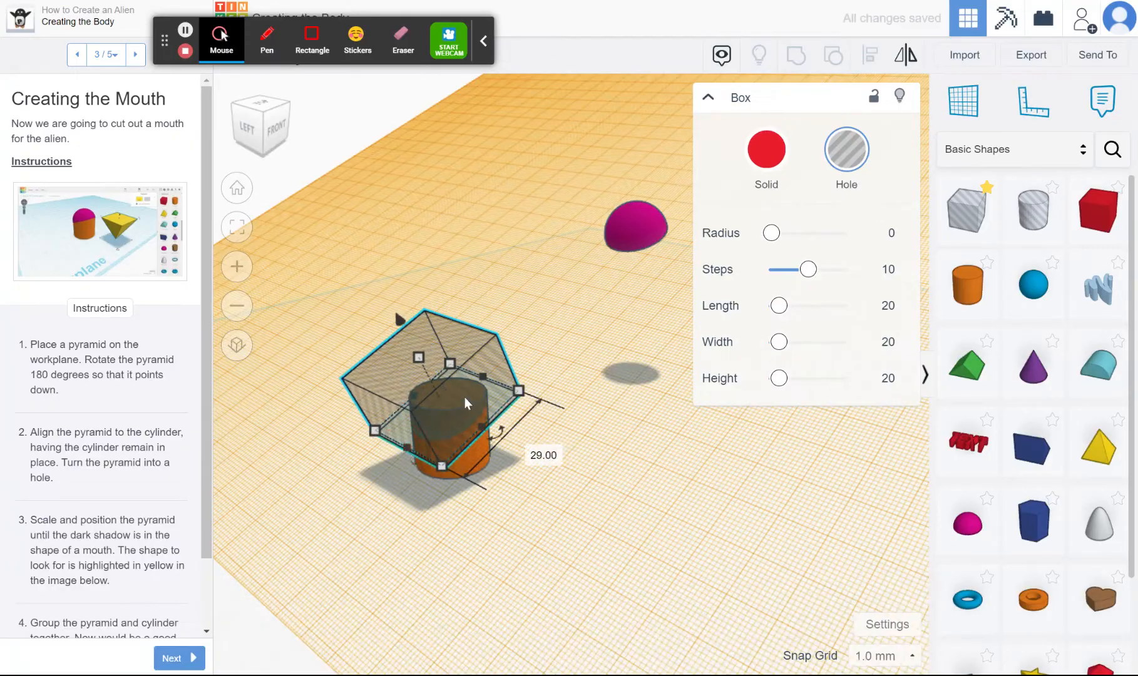
# Group the box hole with the cylinder to cut the cylinder's top at a slant
pyautogui.keyDown('shift'); pyautogui.click(455, 416); pyautogui.keyUp('shift')
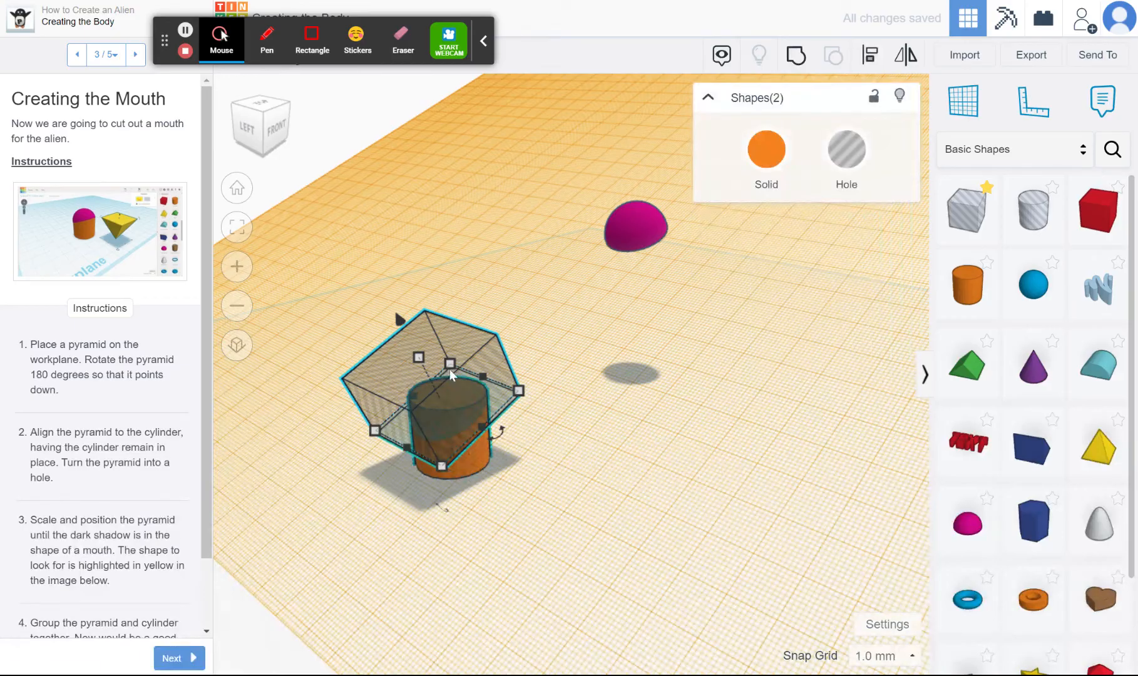
pyautogui.click(796, 56)
pyautogui.click(616, 316)
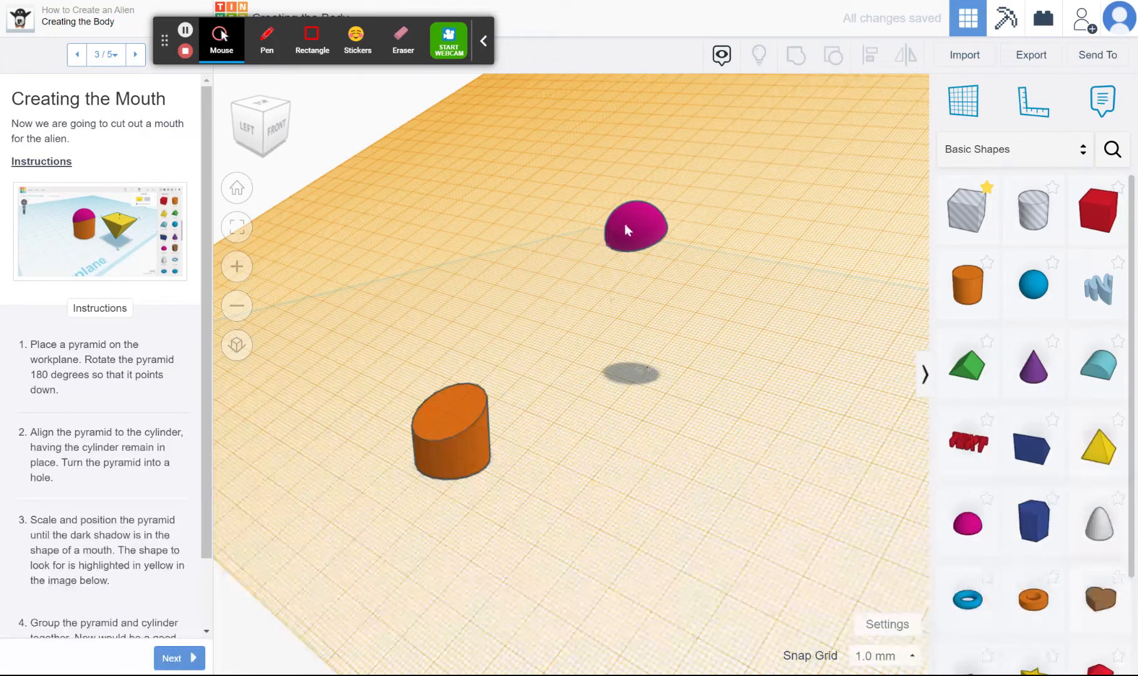
# Move the half sphere about 89 mm along the tilted workplane onto the cylinder's slanted top
pyautogui.moveTo(625, 226); pyautogui.dragTo(423, 413)
pyautogui.moveTo(277, 106); pyautogui.dragTo(270, 107)
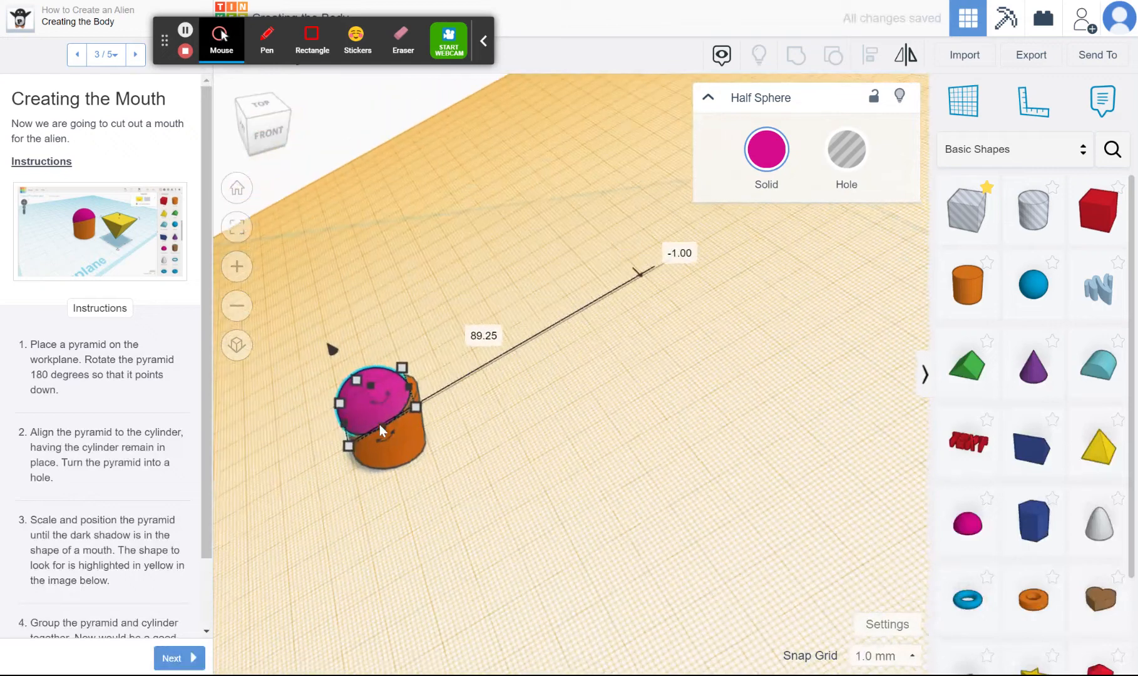
pyautogui.scroll(3, 379, 424)
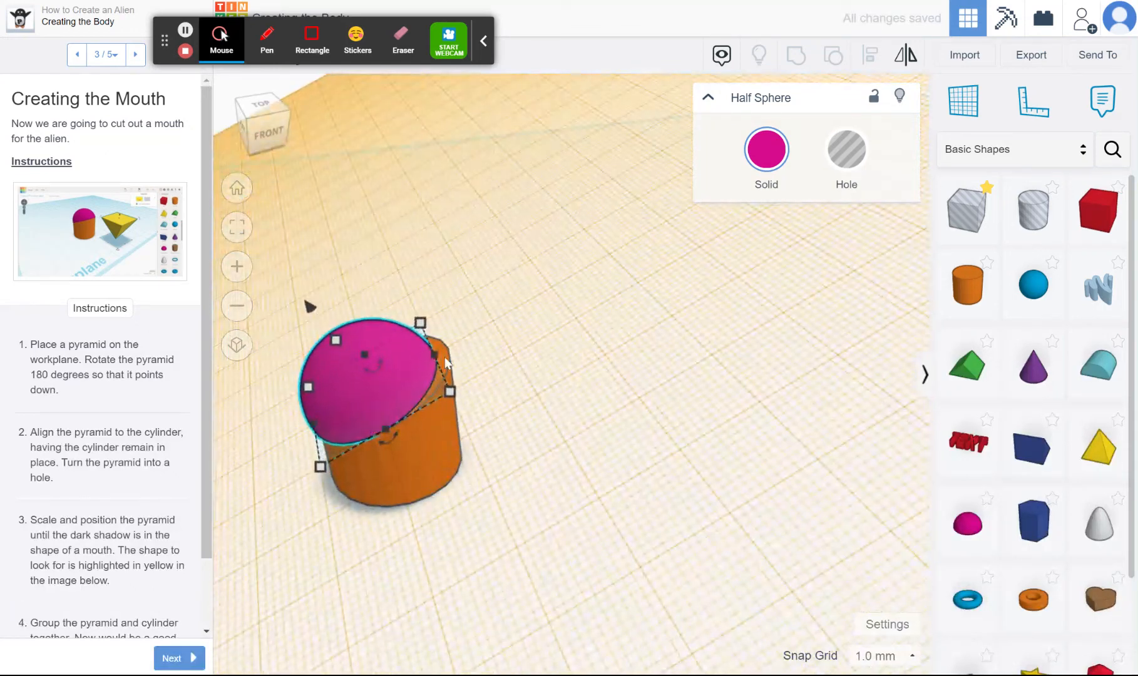
# Resize the half sphere's base to about 21 by 21 mm to fit the cylinder's slanted top
pyautogui.moveTo(436, 355); pyautogui.dragTo(449, 352)
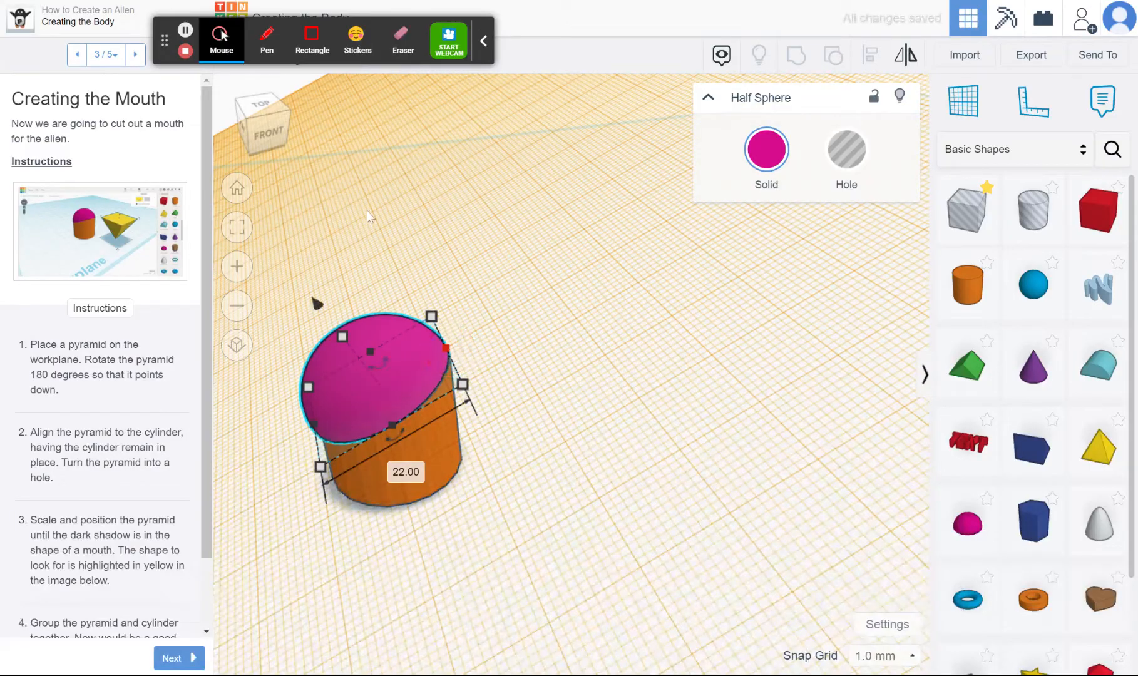
pyautogui.click(273, 117)
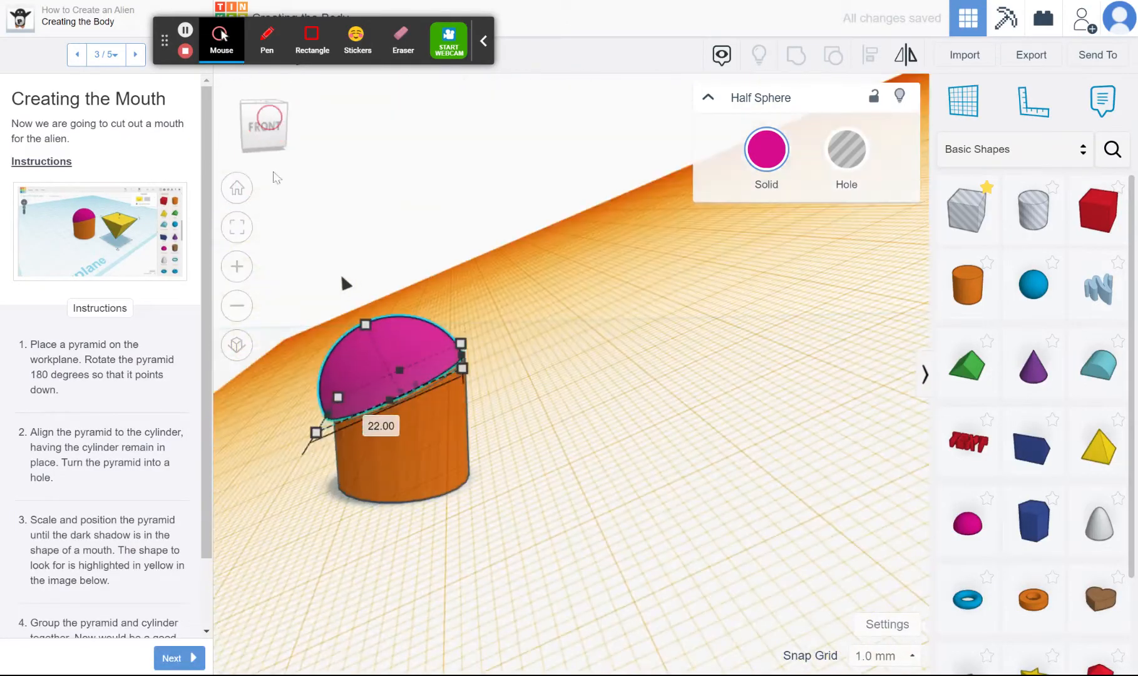
pyautogui.moveTo(332, 412); pyautogui.dragTo(333, 422)
pyautogui.click(265, 123)
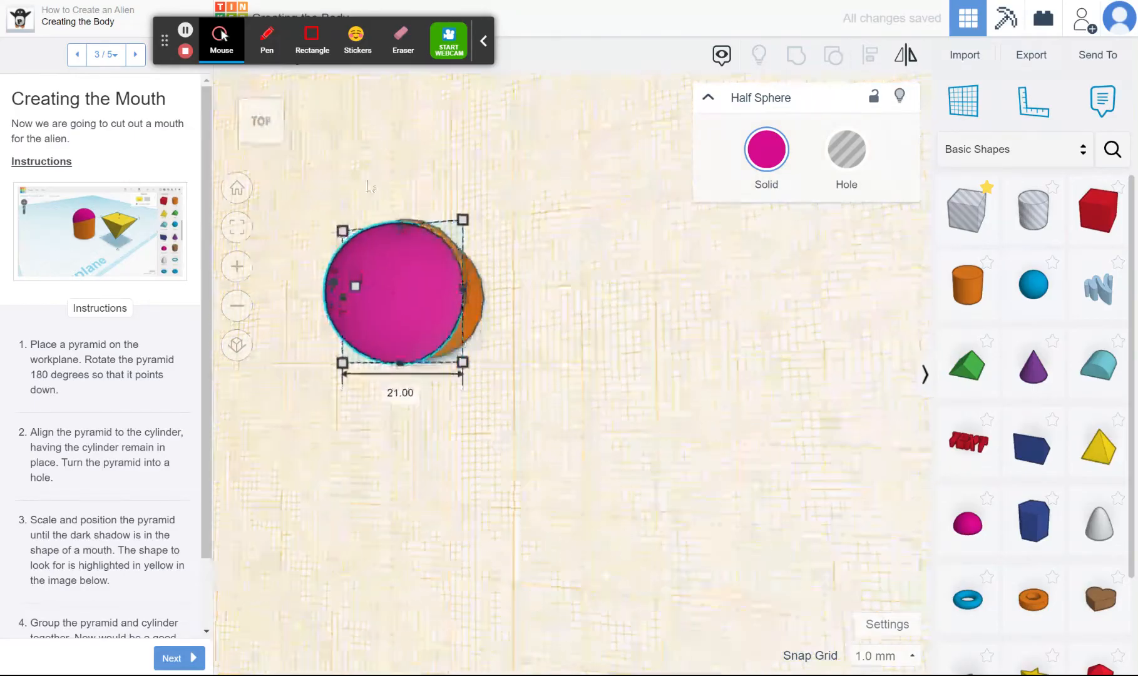
pyautogui.moveTo(461, 219); pyautogui.dragTo(461, 212)
pyautogui.click(264, 133)
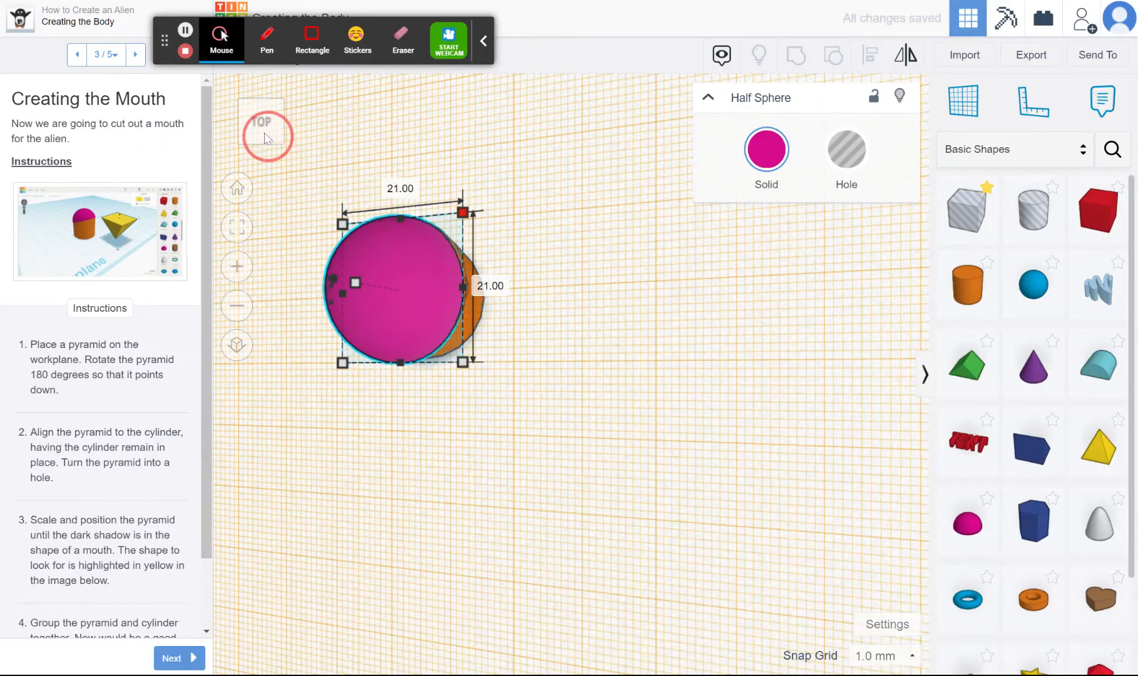
pyautogui.moveTo(263, 125); pyautogui.dragTo(300, 123)
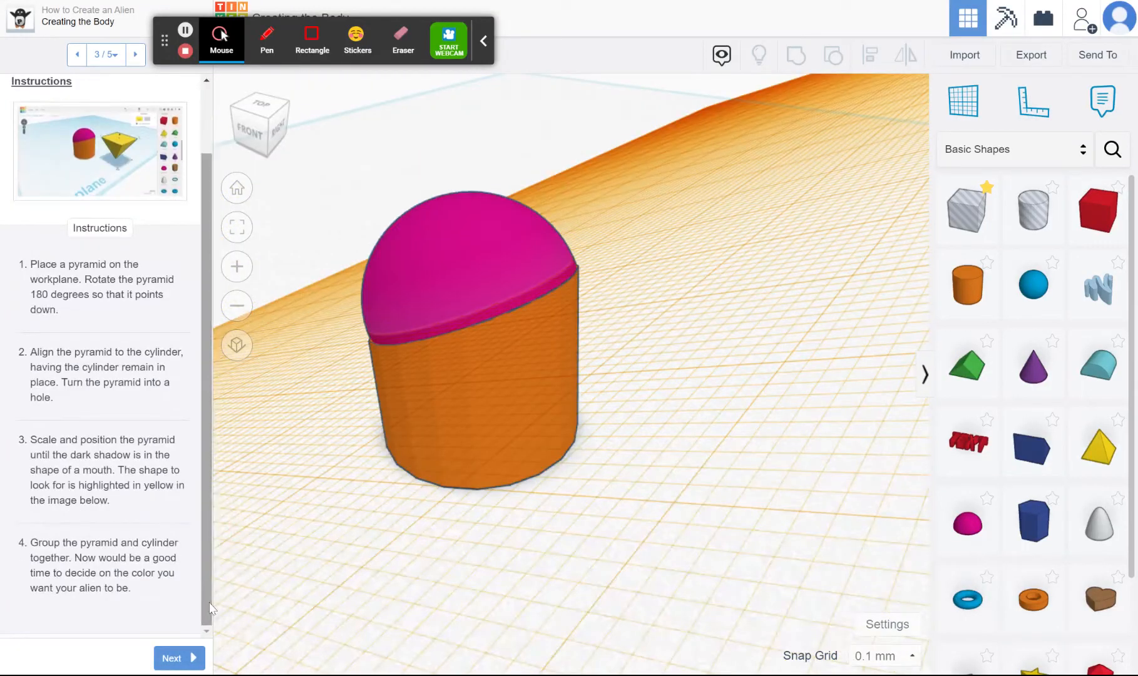
# Return the workplane to the original base grid and place a pyramid on it beside the alien body
pyautogui.click(1097, 450)
pyautogui.scroll(-3, 828, 423)
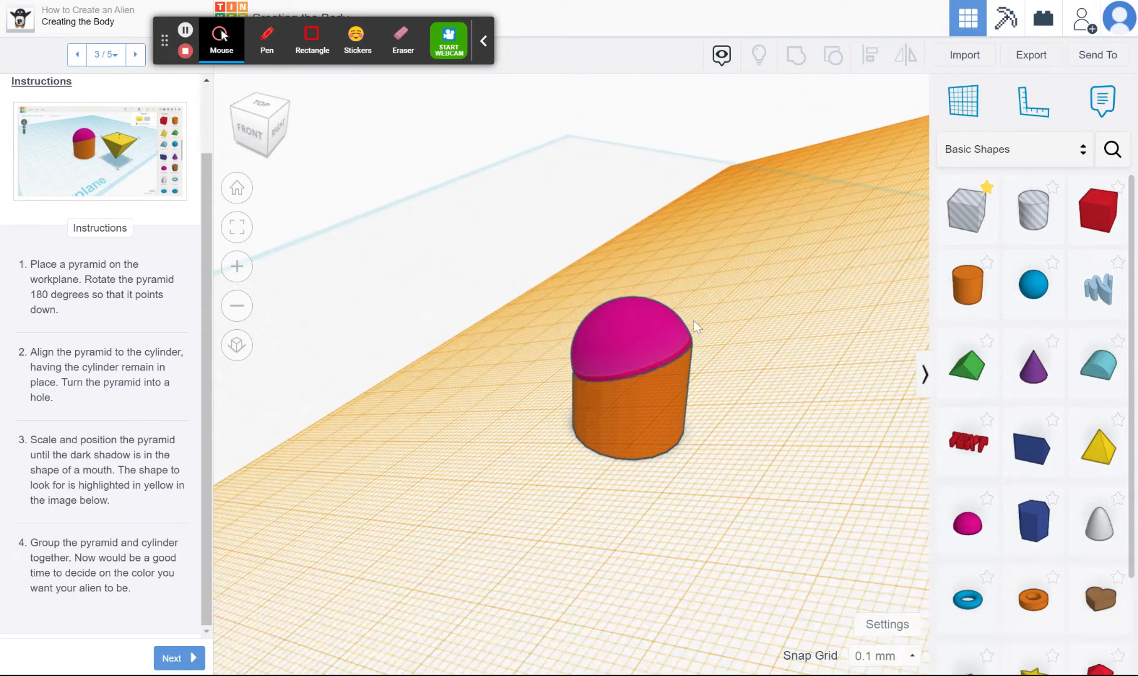
pyautogui.moveTo(964, 99); pyautogui.dragTo(517, 163)
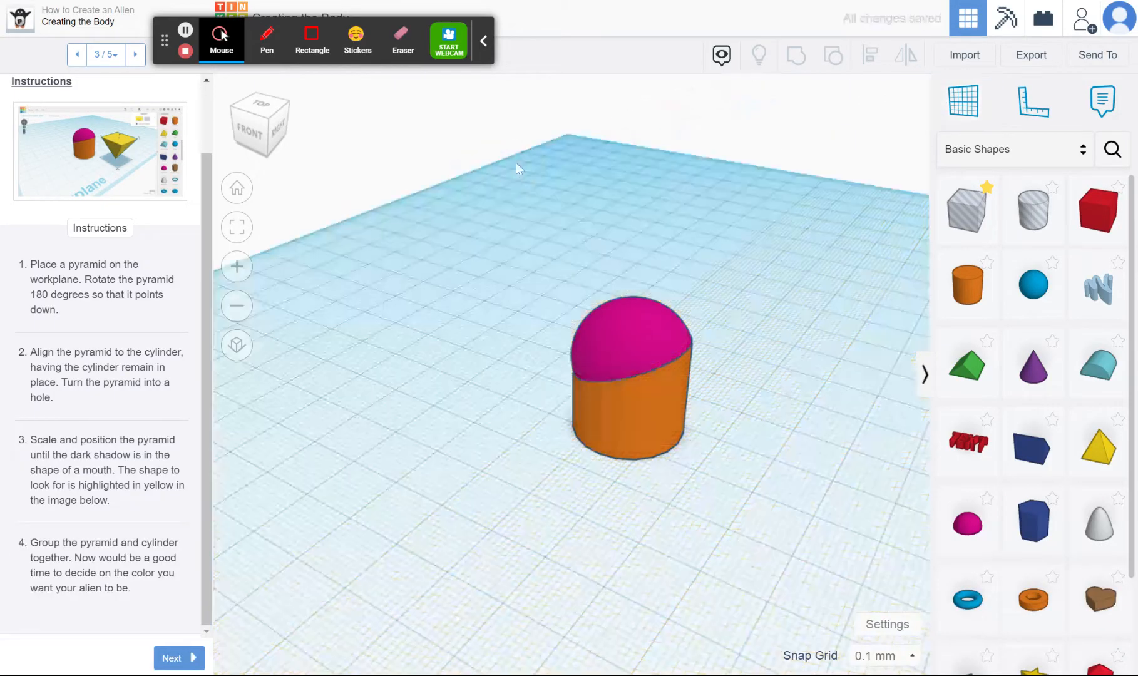
pyautogui.scroll(-3, 438, 318)
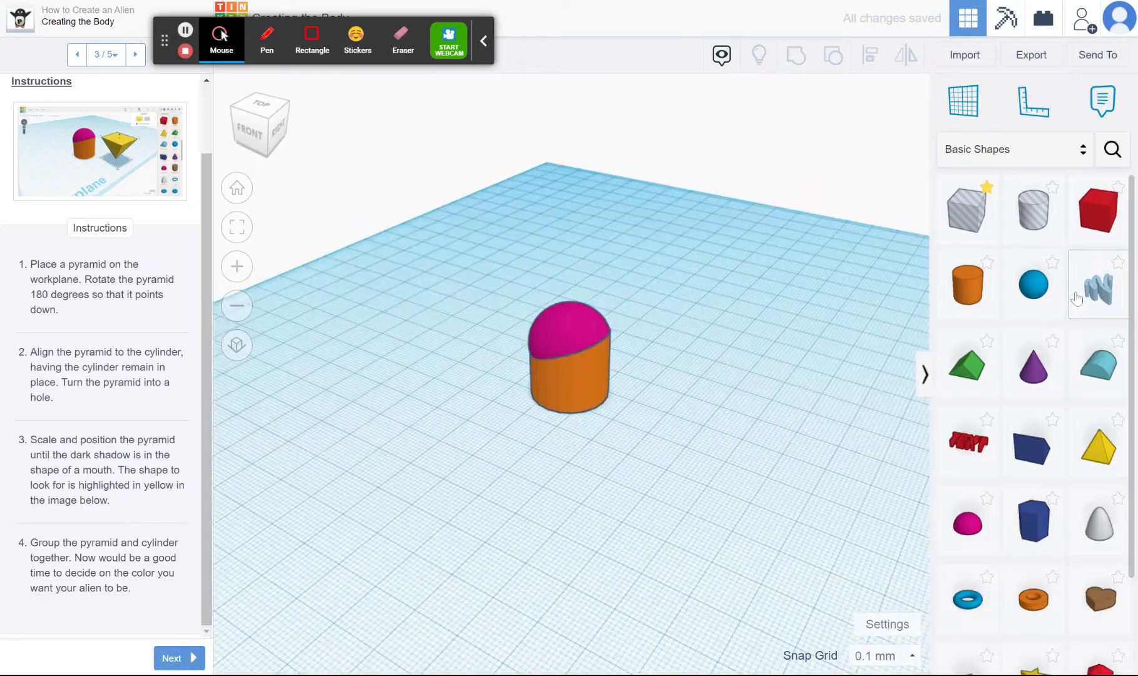
pyautogui.moveTo(1099, 447); pyautogui.dragTo(754, 401)
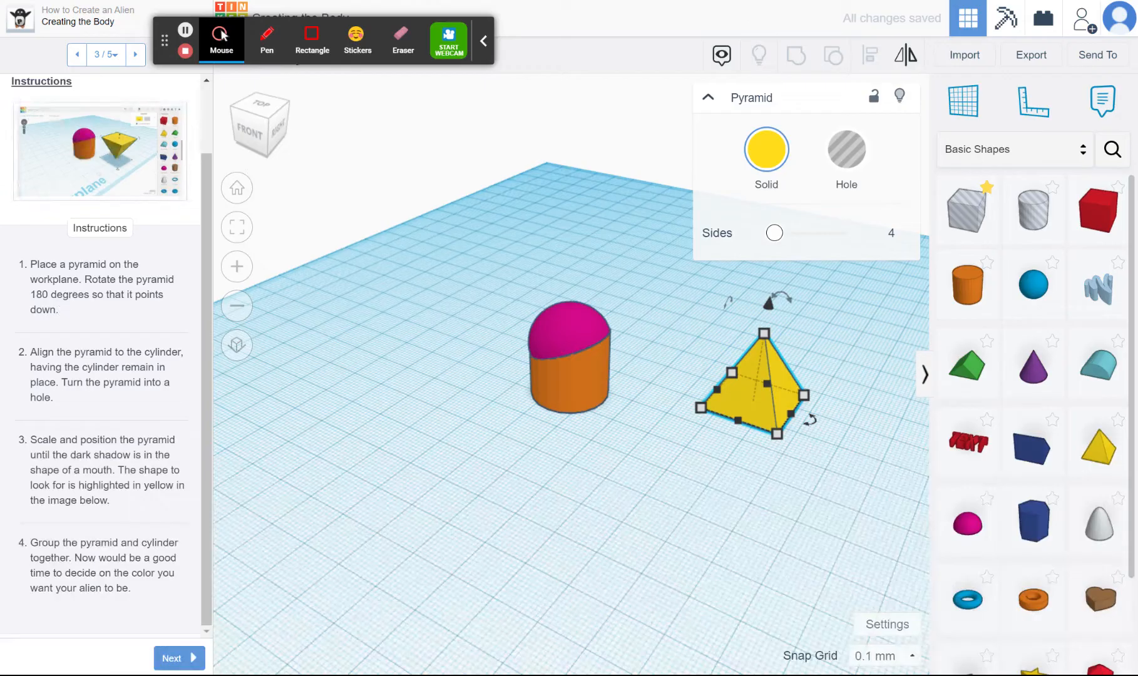
# Rotate the pyramid 180° so that it points down, as in the lesson's example image, and turn it into a hole
pyautogui.moveTo(30, 264); pyautogui.dragTo(168, 314)
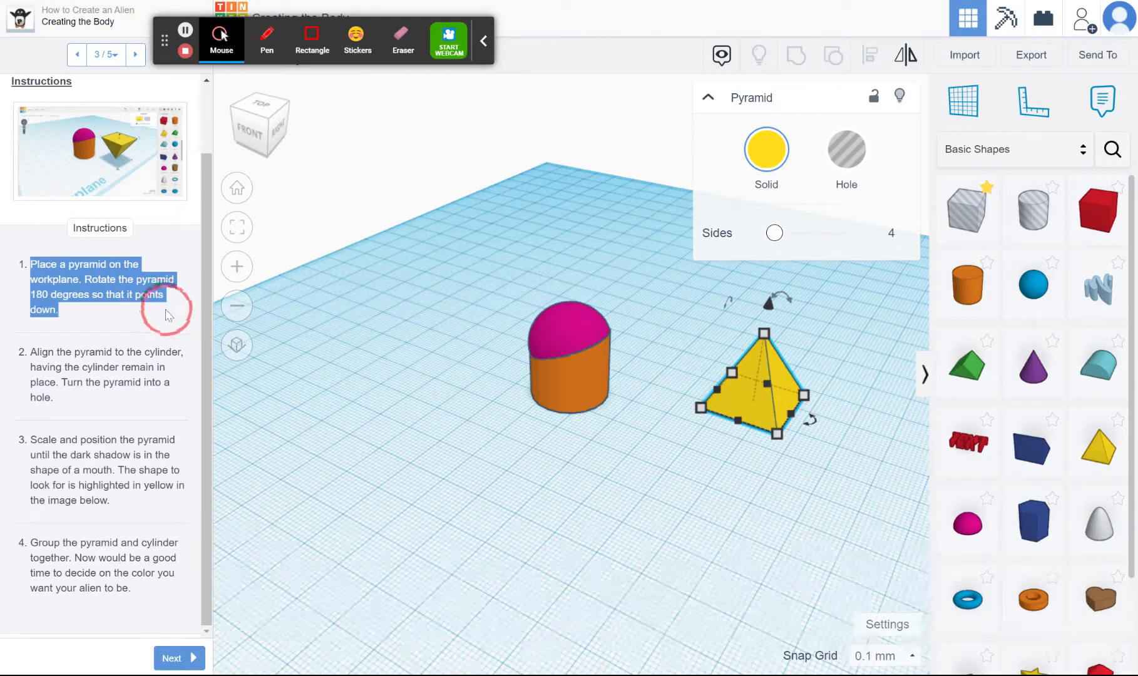
pyautogui.click(140, 333)
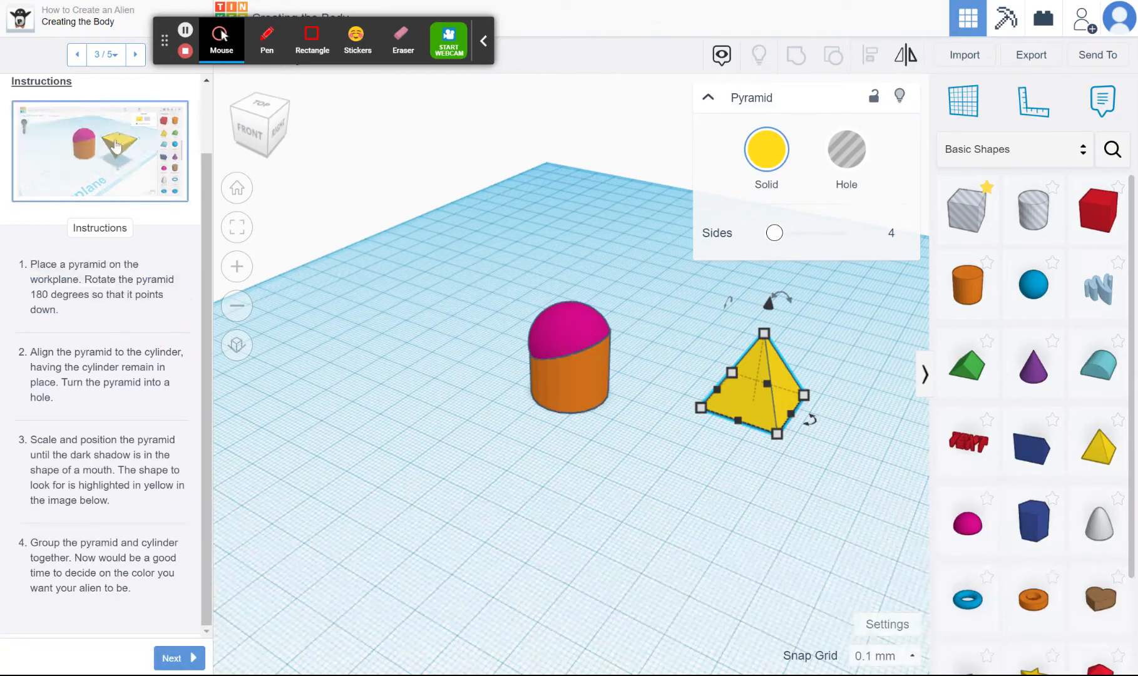
pyautogui.click(124, 144)
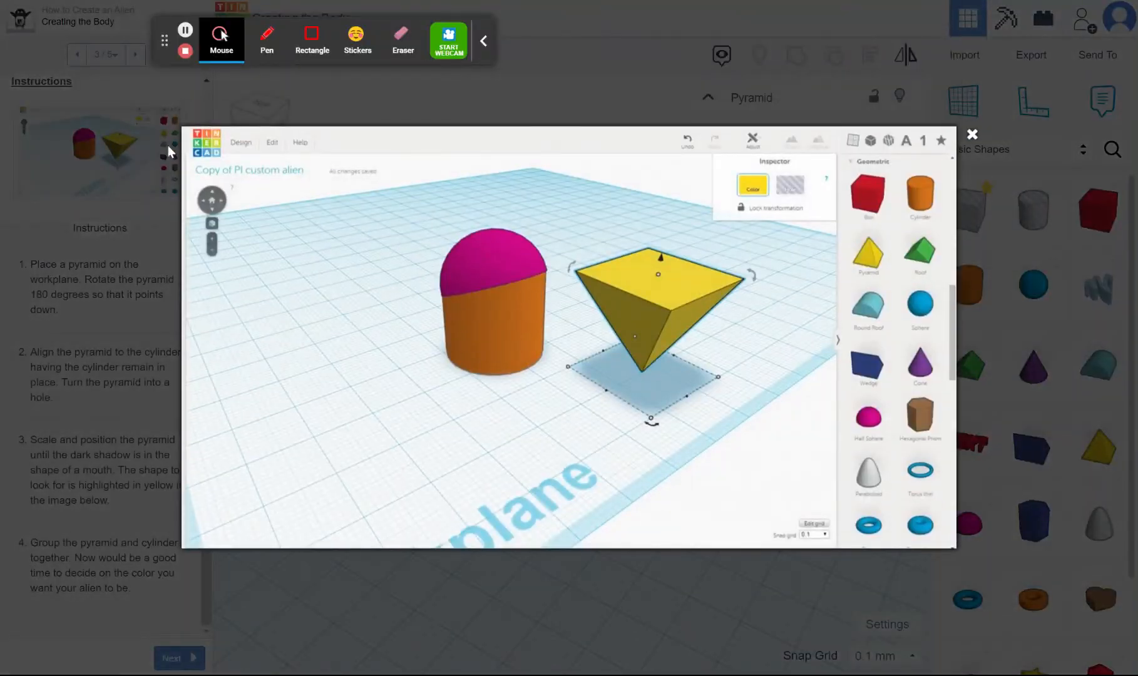
pyautogui.click(972, 134)
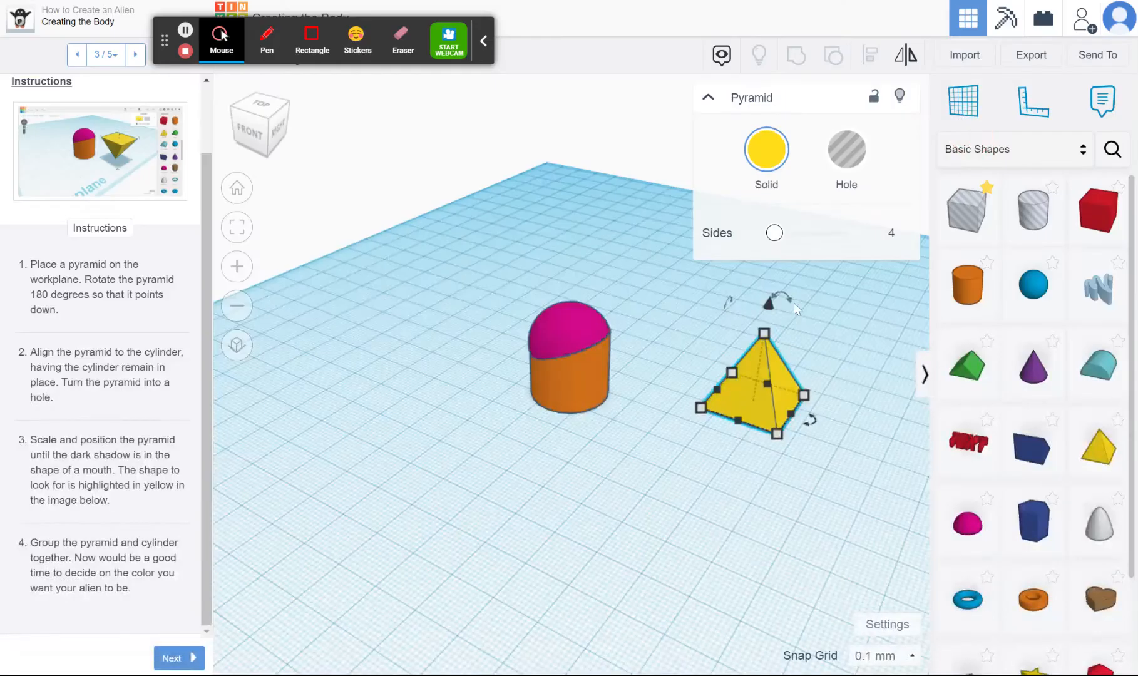
pyautogui.moveTo(788, 302); pyautogui.dragTo(741, 592)
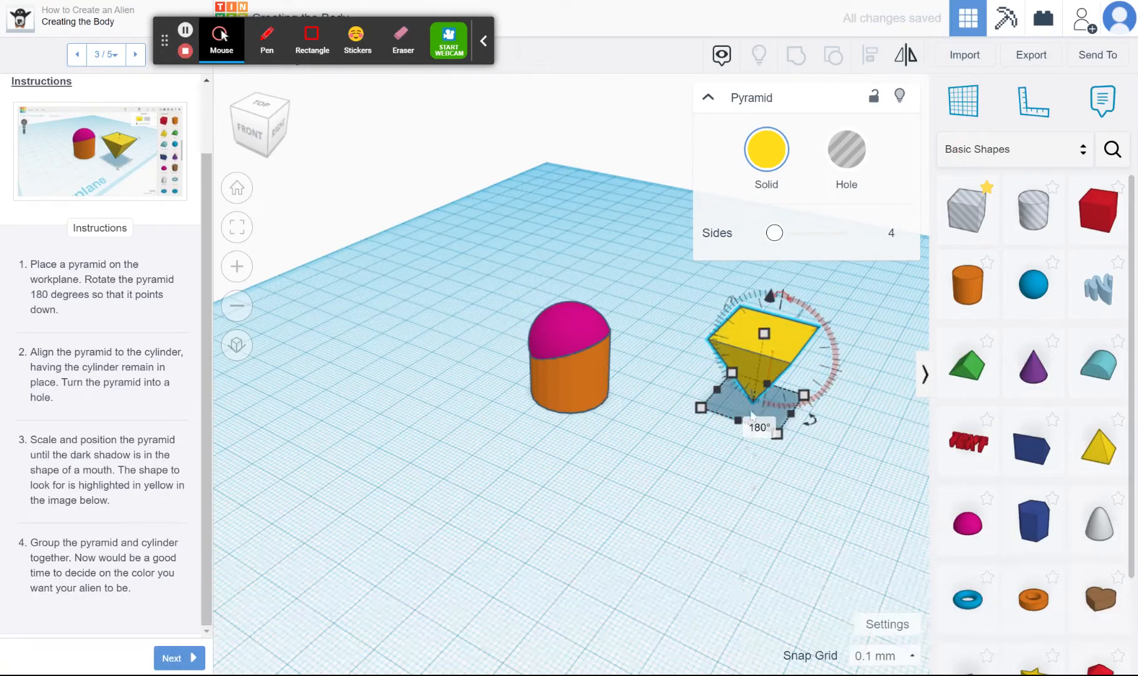
pyautogui.click(702, 547)
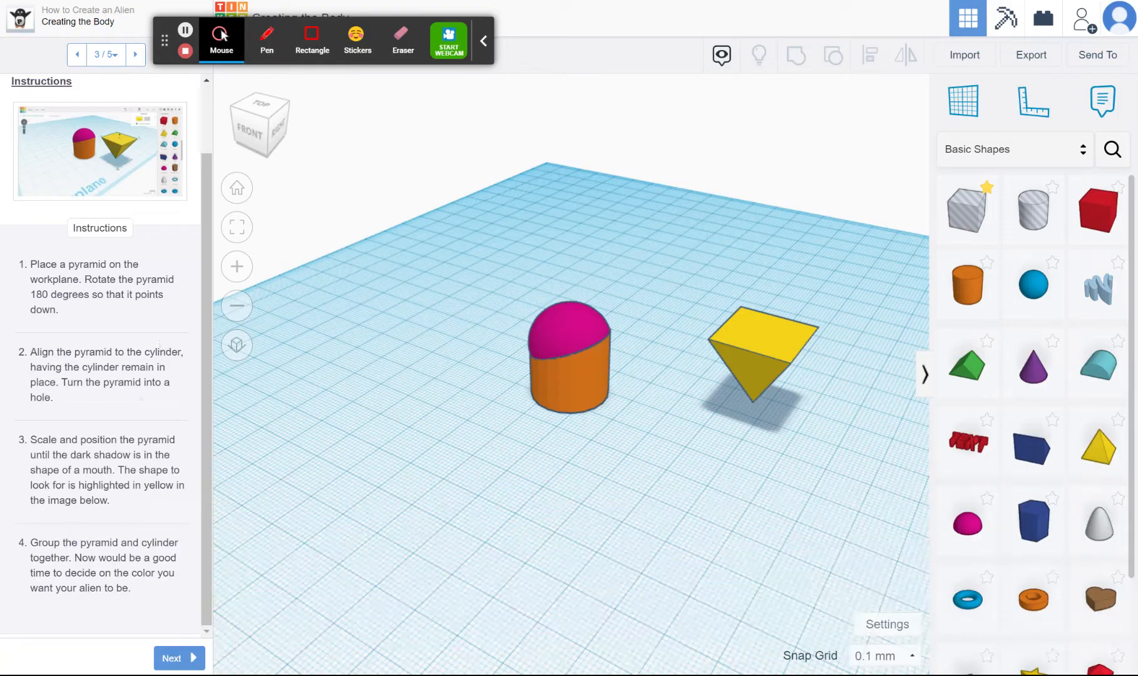
pyautogui.click(769, 334)
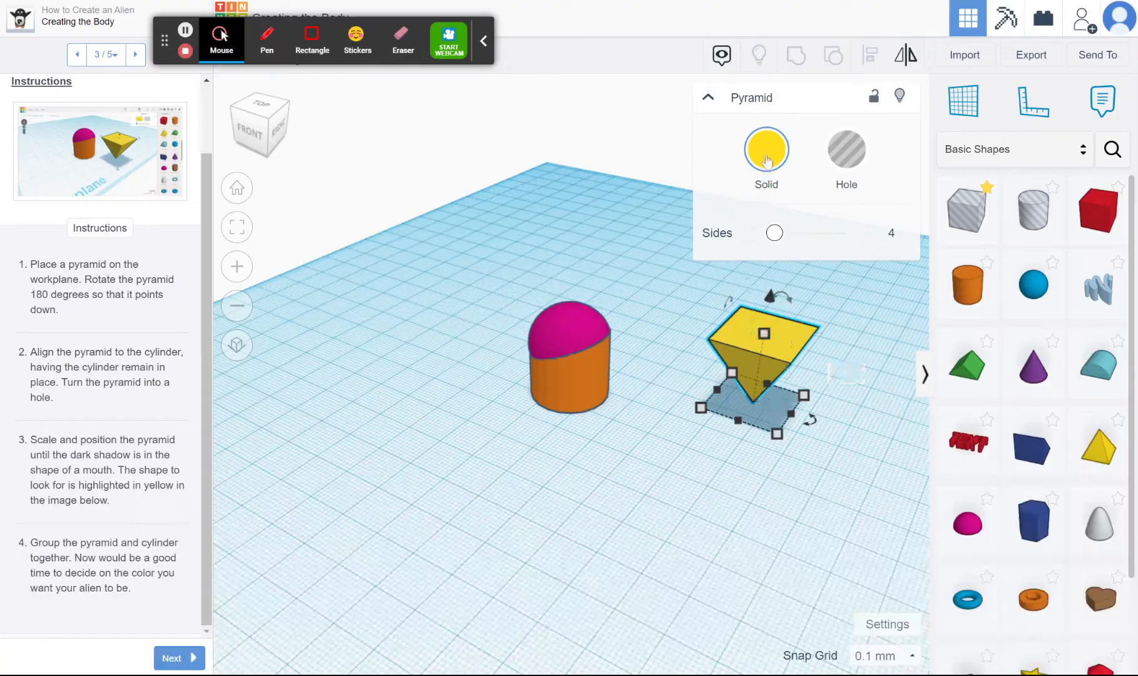
pyautogui.click(847, 162)
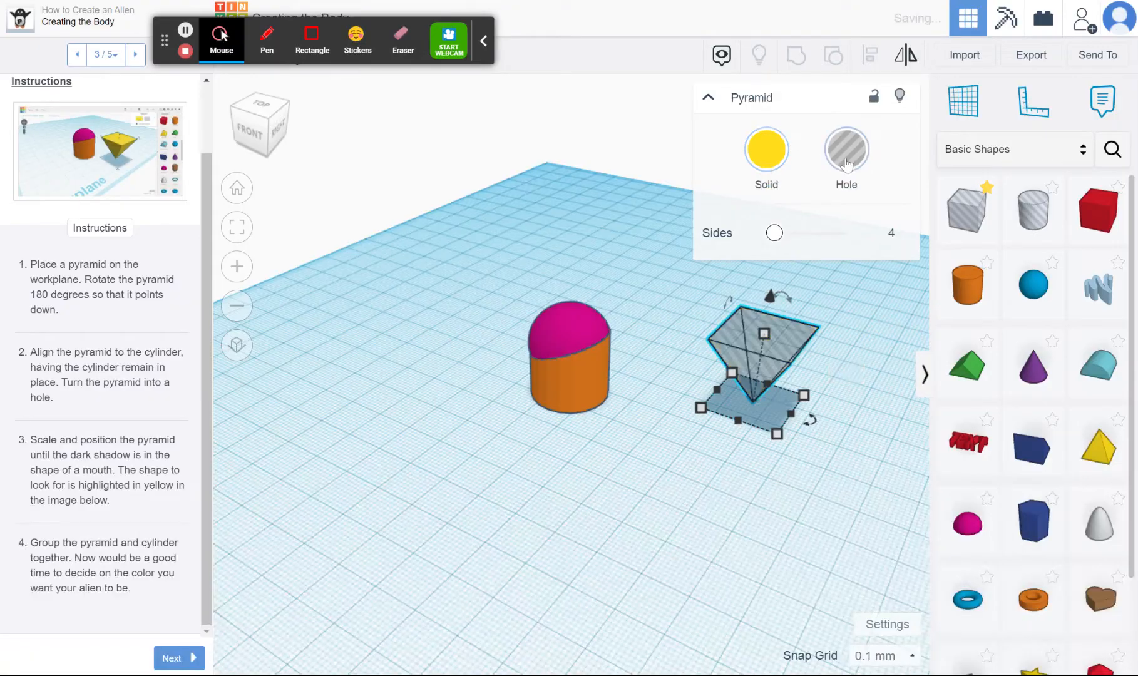
# Examine the mouth shape in the Creating the Eyes page's example image and return to the Creating the Mouth instructions
pyautogui.click(178, 660)
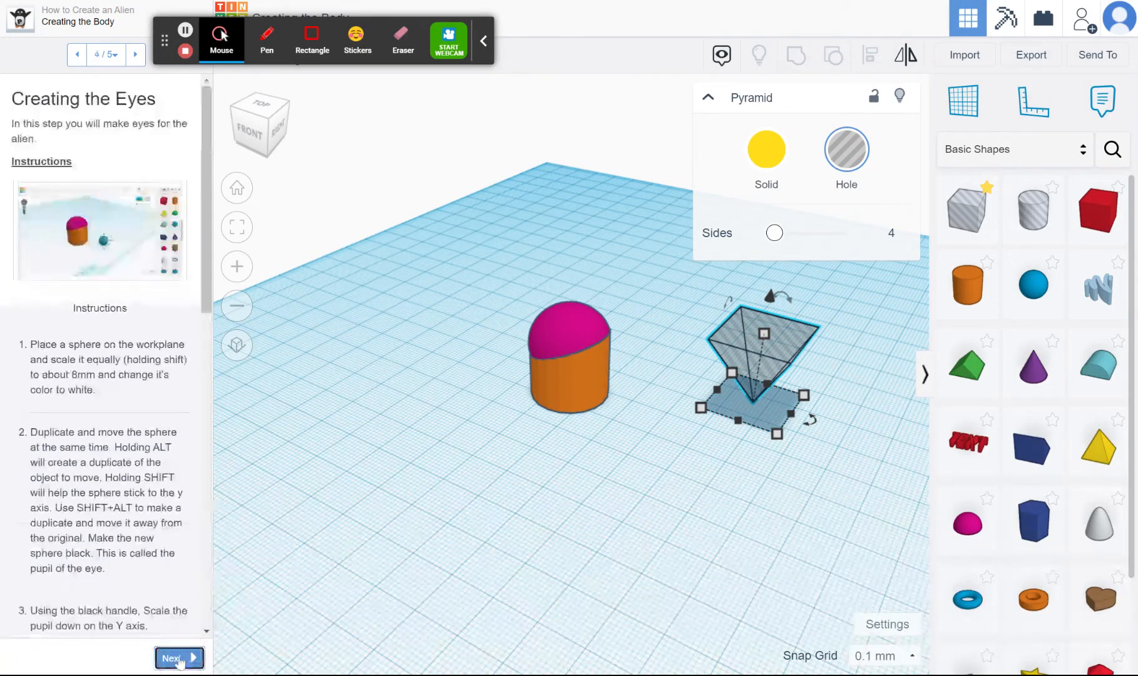
pyautogui.click(95, 253)
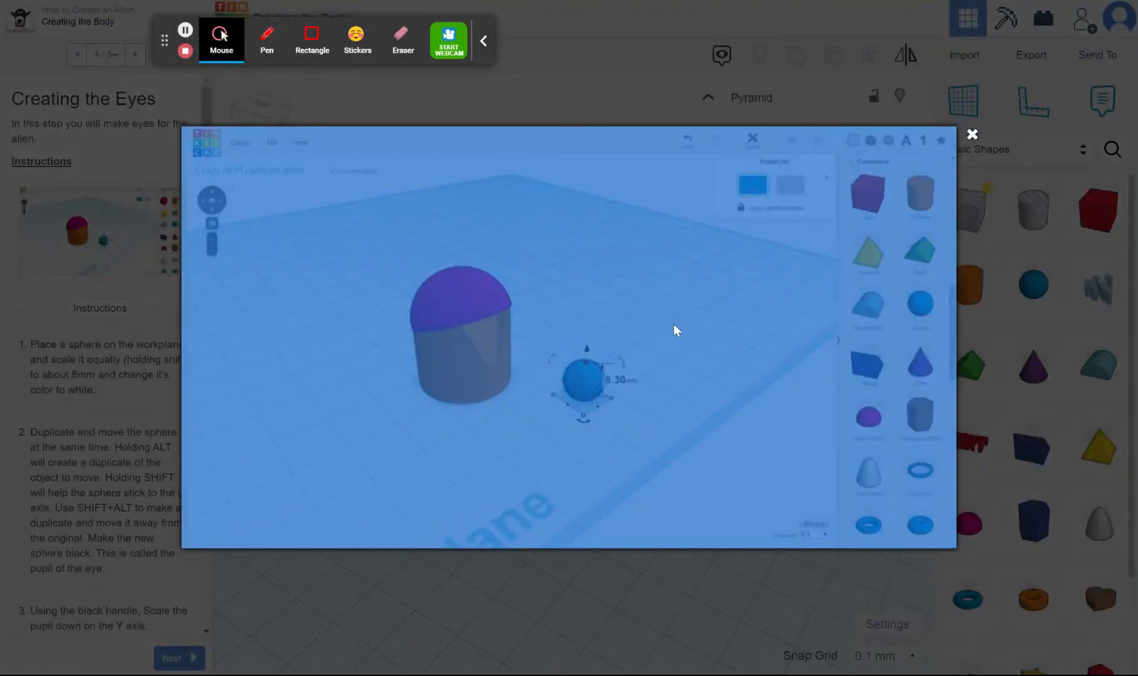
pyautogui.click(662, 109)
pyautogui.click(102, 225)
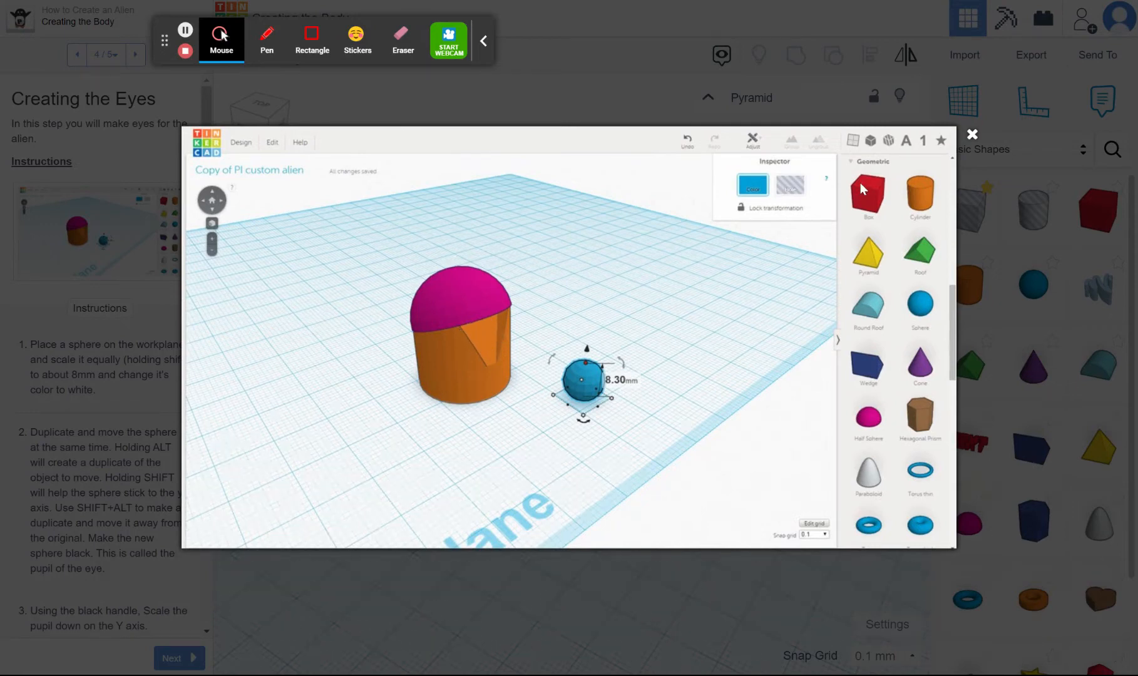
pyautogui.click(972, 136)
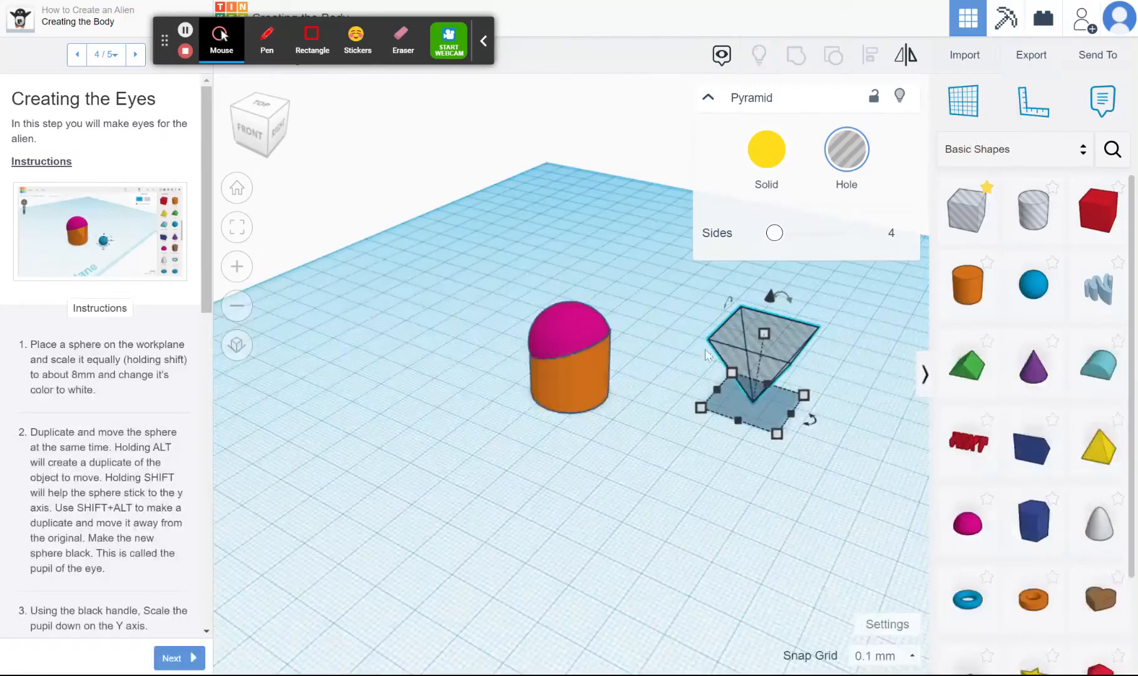
pyautogui.click(77, 54)
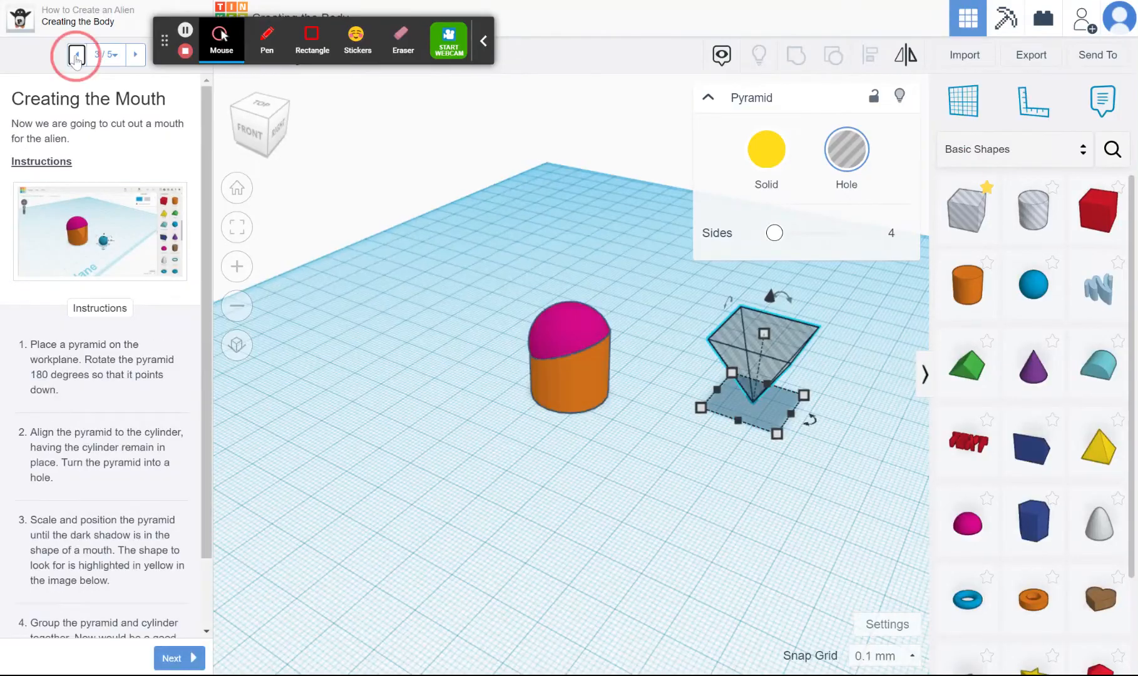
pyautogui.scroll(-2, 108, 423)
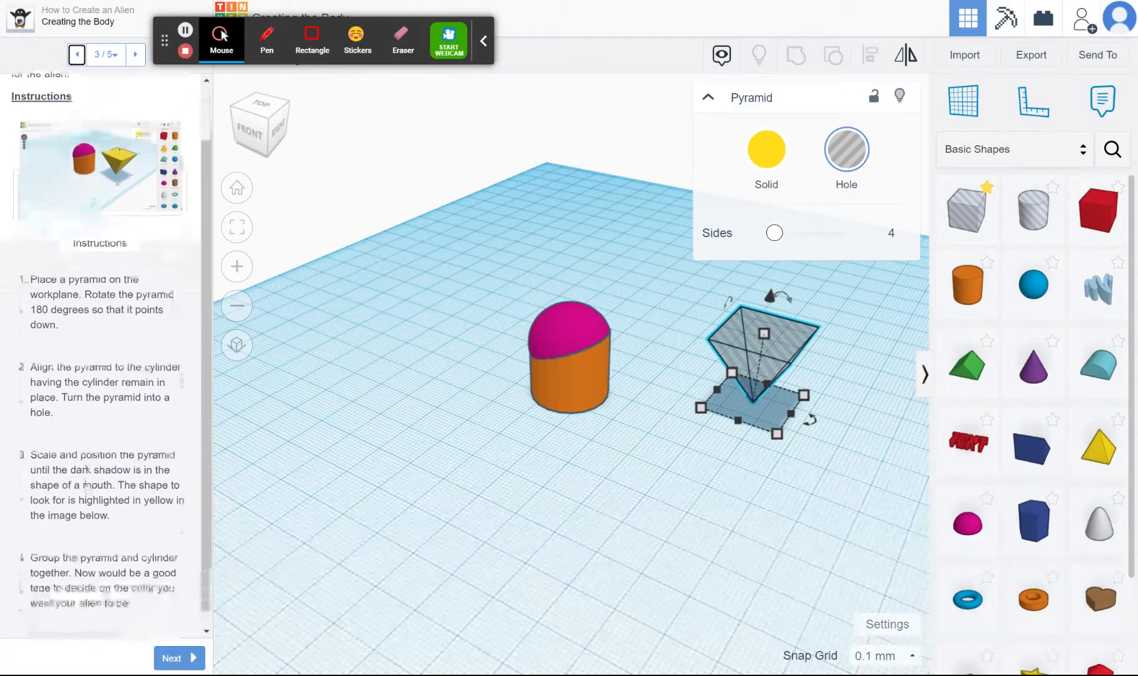
# Move the pyramid hole about 30 mm by 24 mm along the workplane until it overlaps the side of the alien body
pyautogui.moveTo(746, 357); pyautogui.dragTo(571, 376)
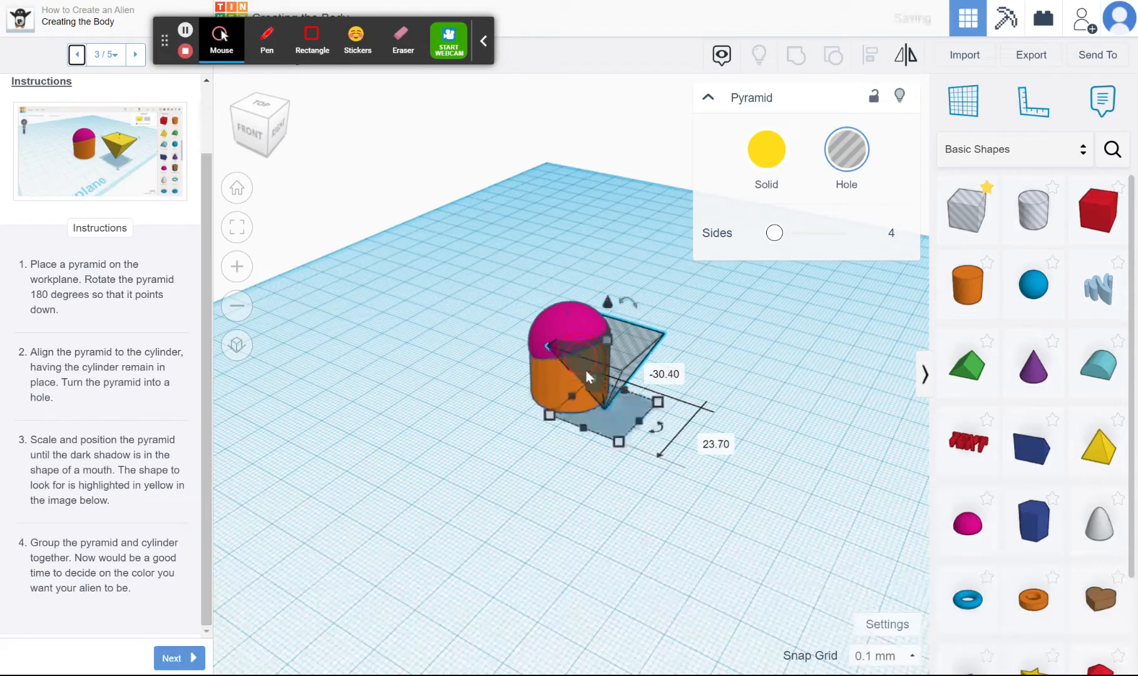
pyautogui.scroll(3, 571, 377)
pyautogui.scroll(2, 571, 376)
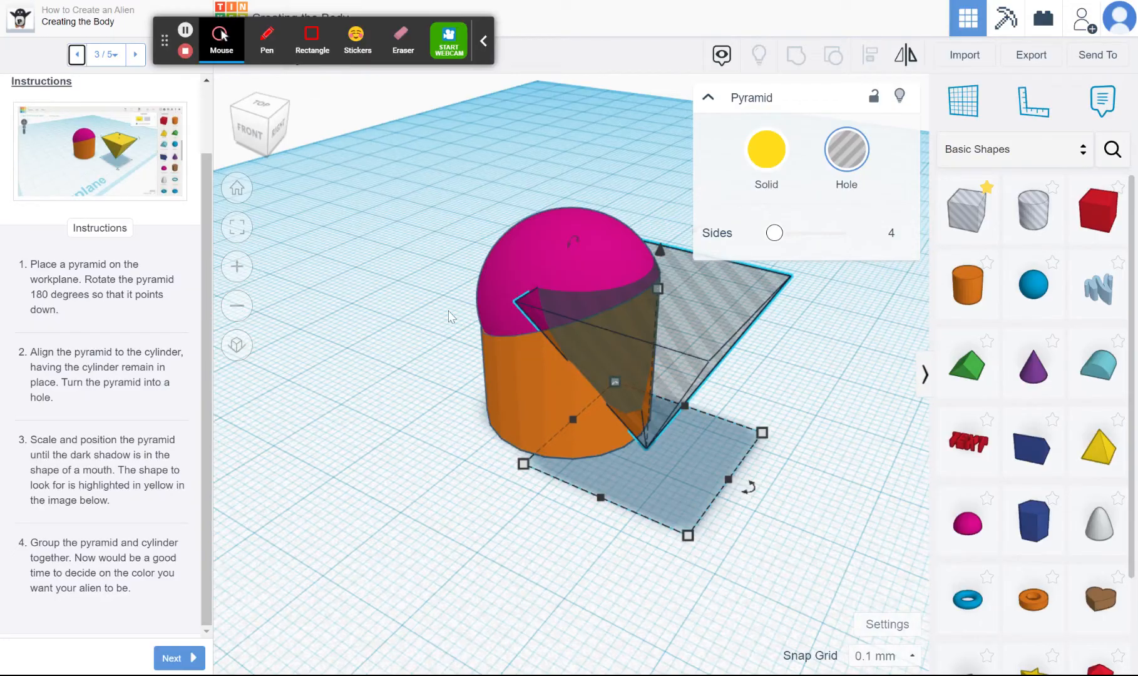
# Align the pyramid hole, cylinder and half sphere on their centres across the width of the body's mouth side
pyautogui.click(265, 113)
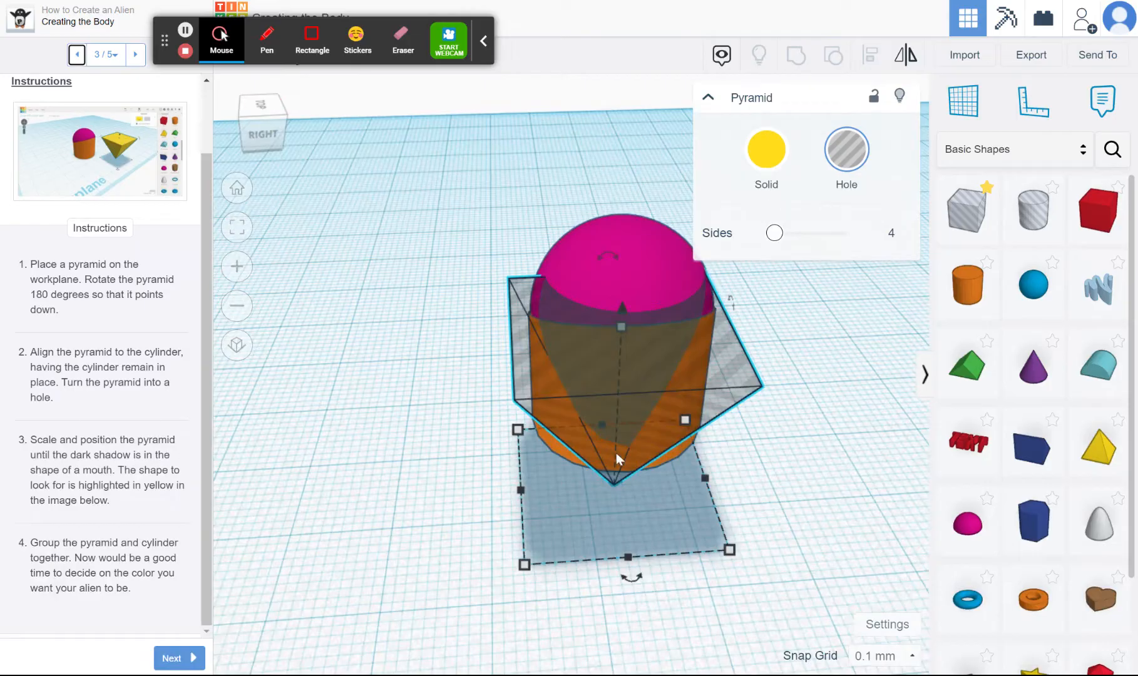
pyautogui.keyDown('shift'); pyautogui.click(675, 455); pyautogui.keyUp('shift')
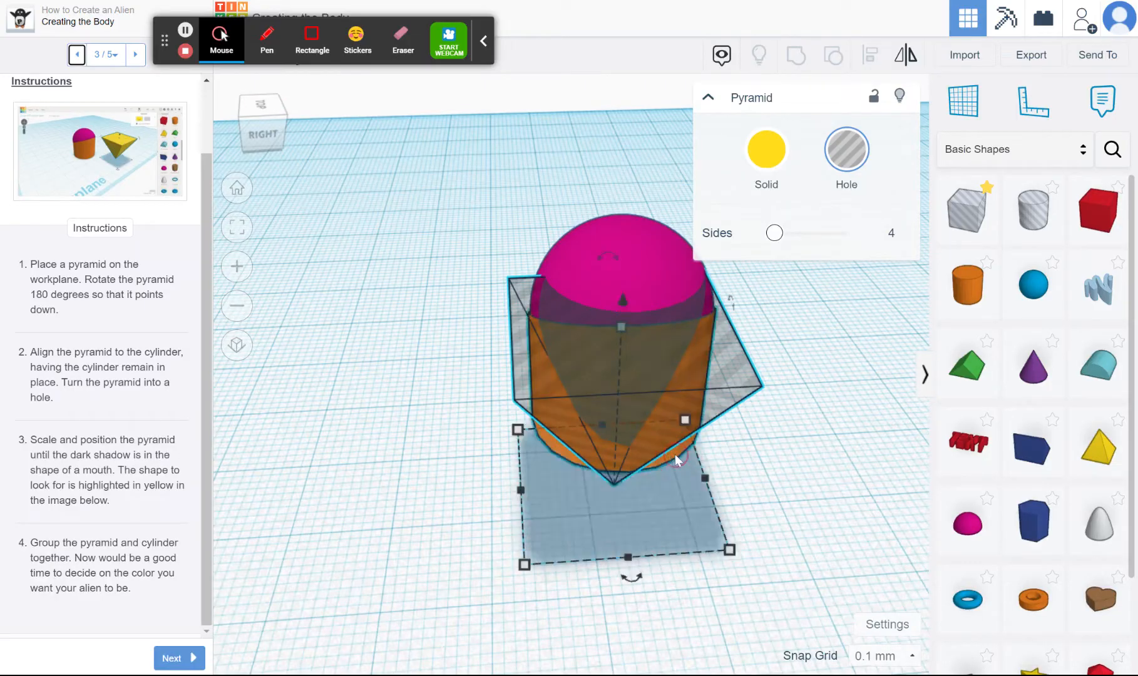
pyautogui.keyDown('shift'); pyautogui.click(638, 265); pyautogui.keyUp('shift')
pyautogui.click(870, 58)
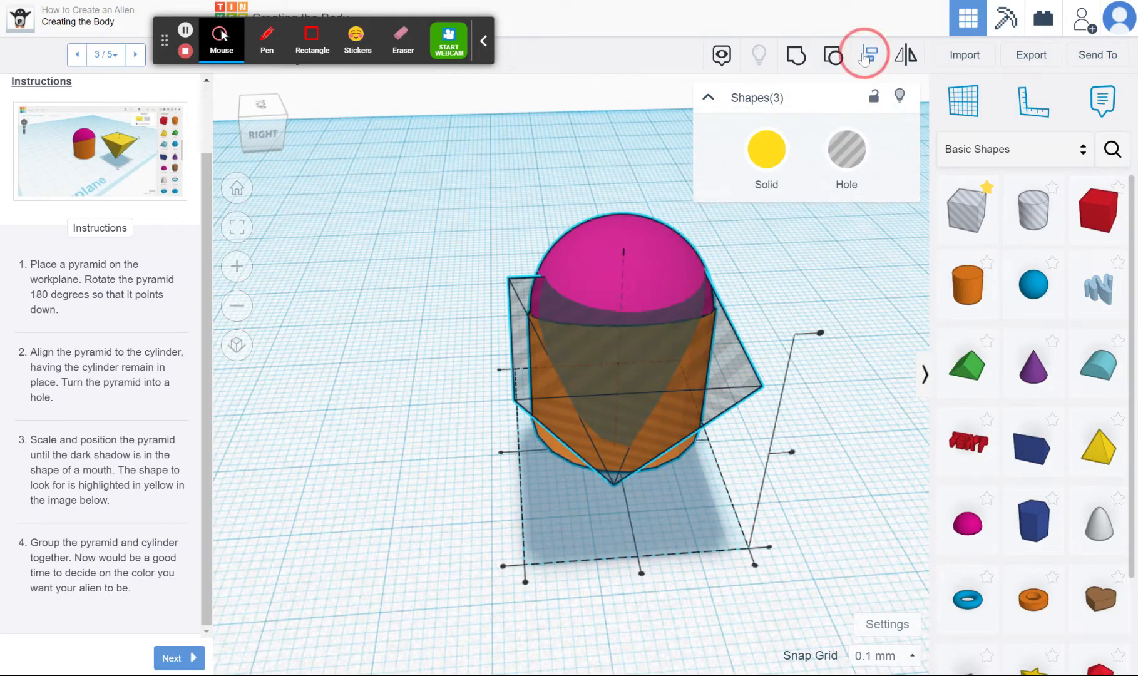
pyautogui.click(642, 574)
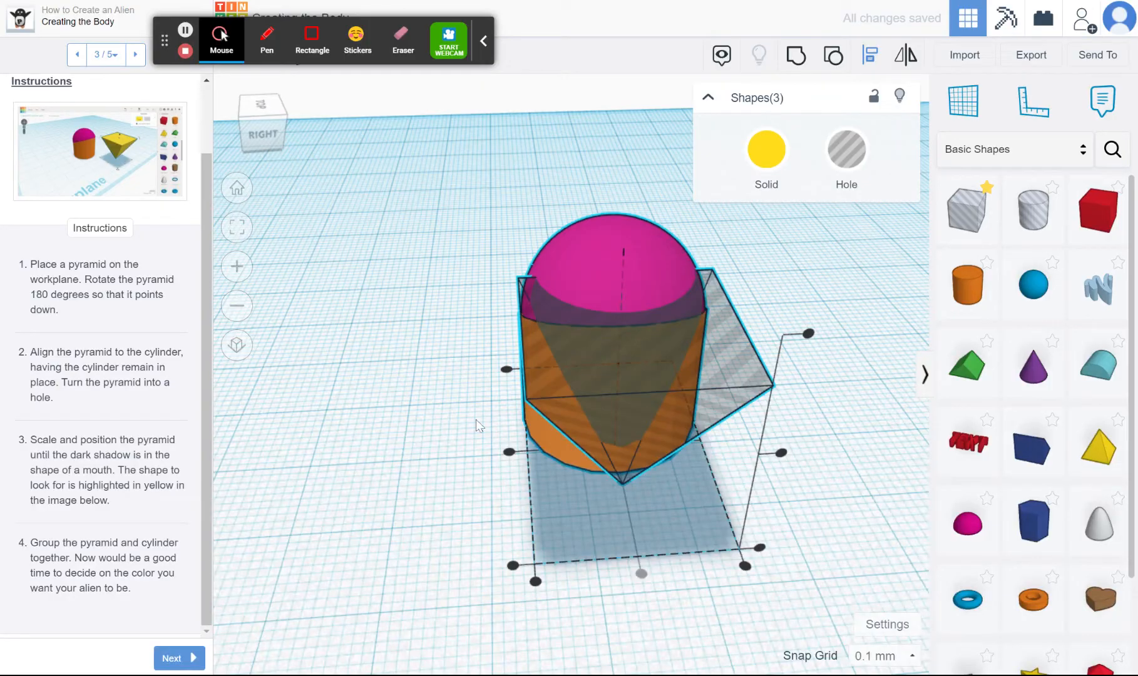
pyautogui.click(409, 416)
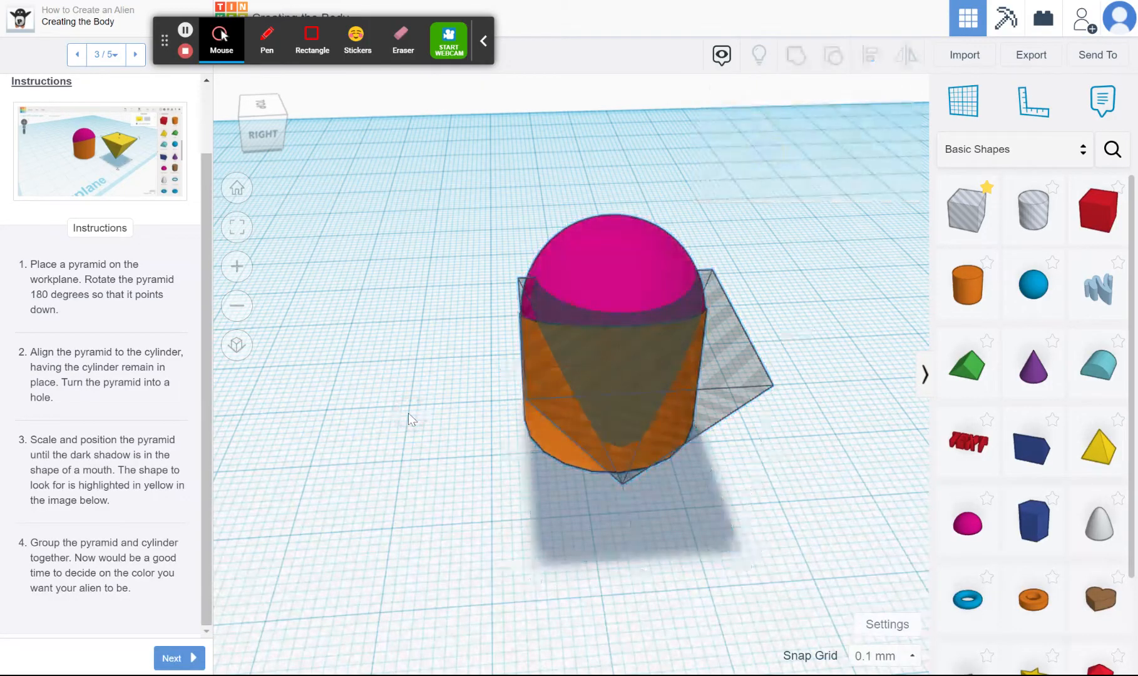
pyautogui.moveTo(253, 123)
pyautogui.mouseDown()
pyautogui.moveTo(276, 122)
pyautogui.moveTo(272, 112)
pyautogui.moveTo(233, 120)
pyautogui.mouseUp()
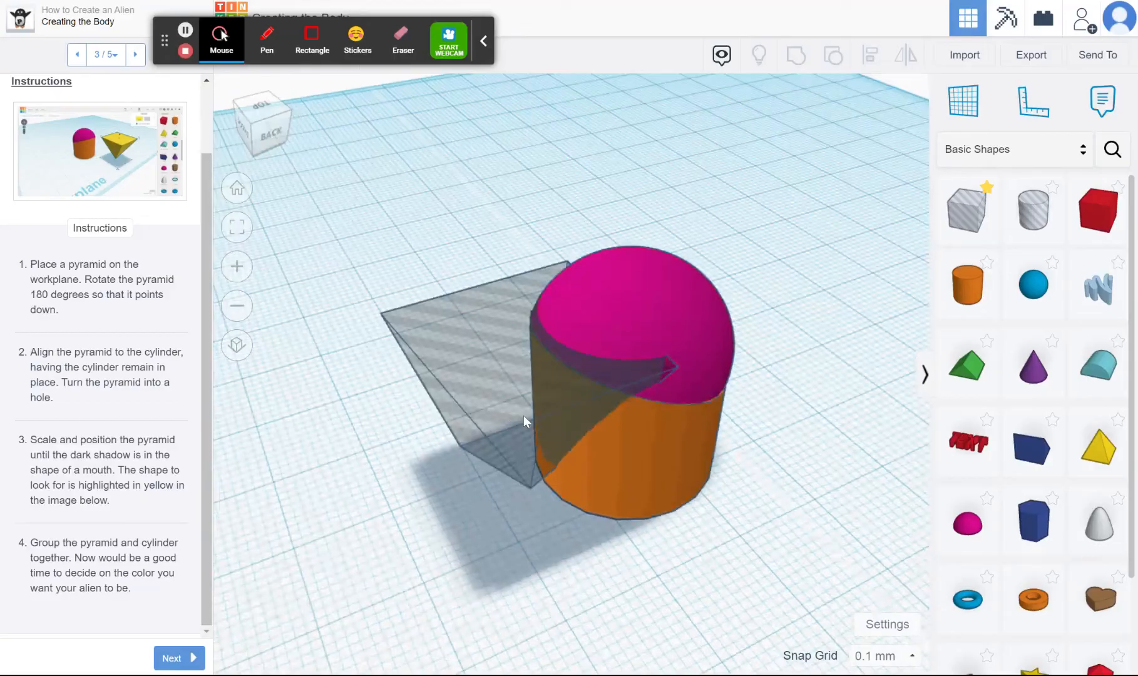
# Group the pyramid hole with the orange cylinder to cut the mouth, check the cut, and advance the lesson to Creating the Eyes
pyautogui.click(644, 469)
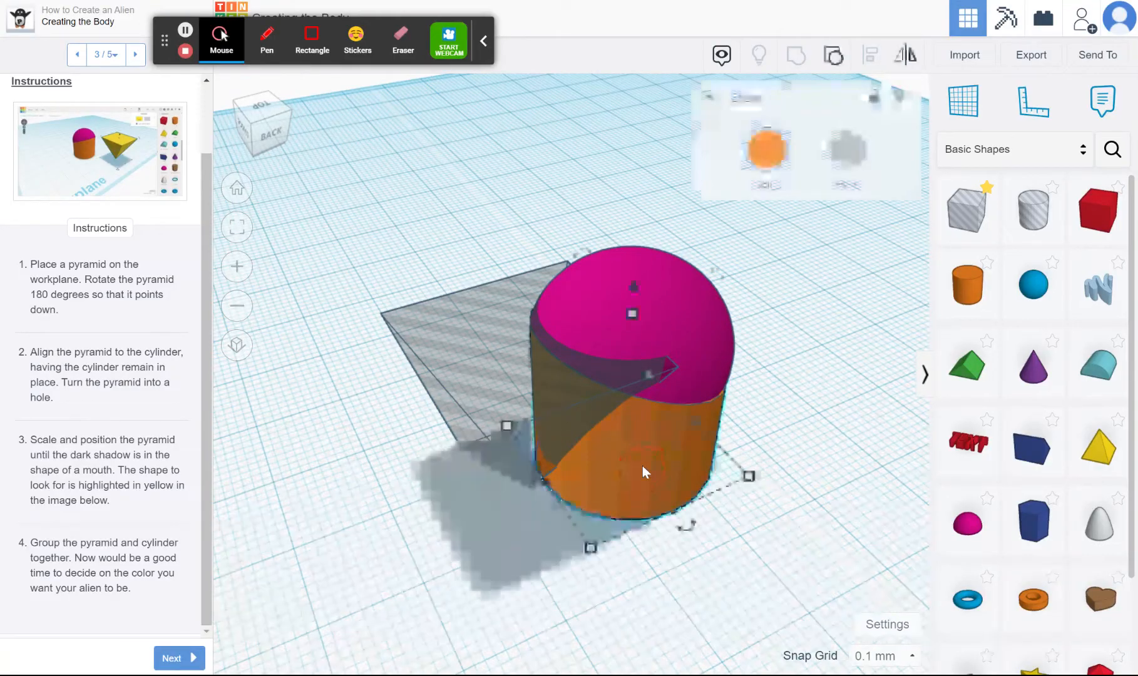
pyautogui.keyDown('shift'); pyautogui.click(481, 378); pyautogui.keyUp('shift')
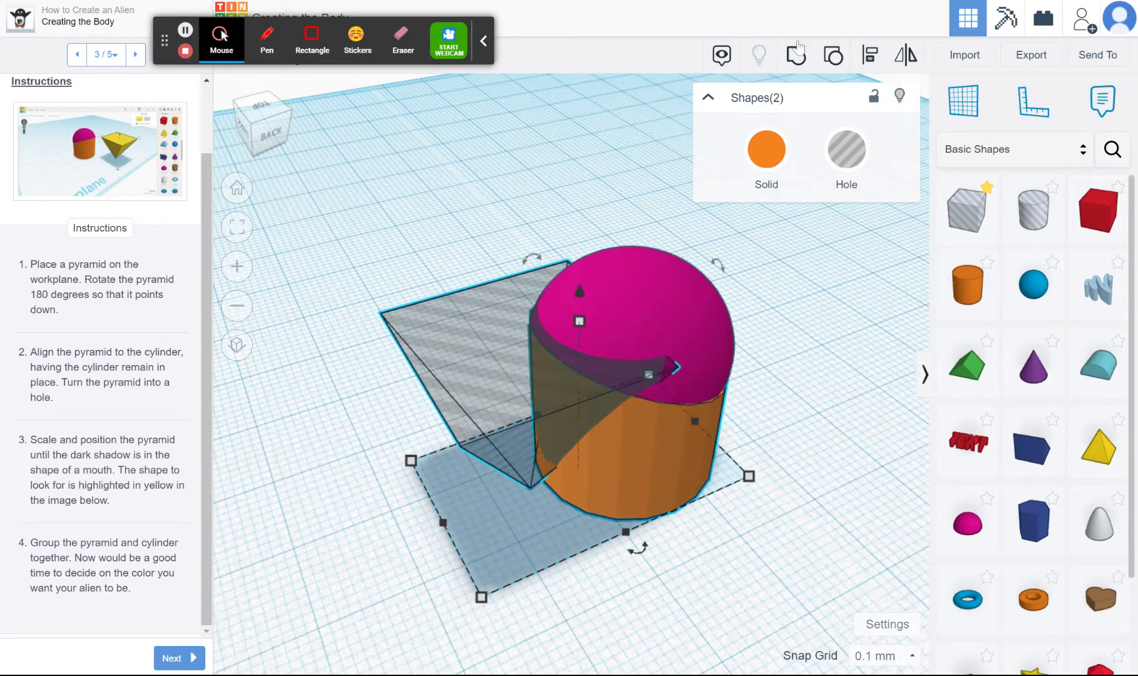
pyautogui.click(796, 56)
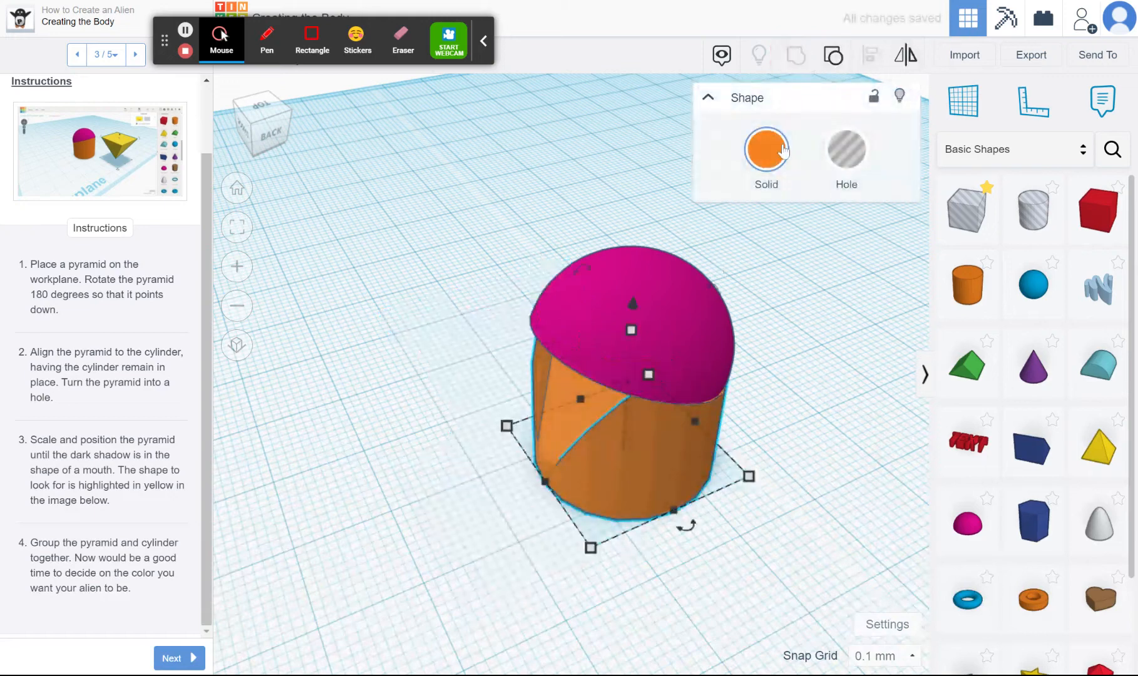
pyautogui.click(774, 233)
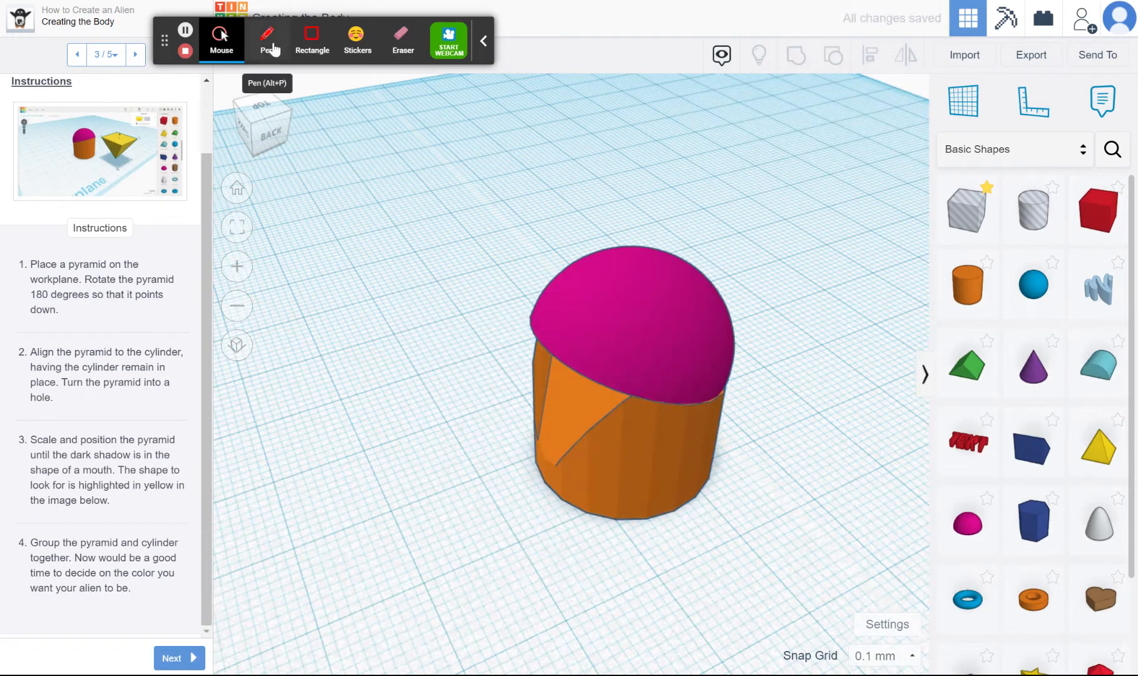
pyautogui.click(275, 122)
pyautogui.moveTo(275, 120)
pyautogui.mouseDown()
pyautogui.moveTo(285, 117)
pyautogui.moveTo(248, 112)
pyautogui.moveTo(288, 121)
pyautogui.mouseUp()
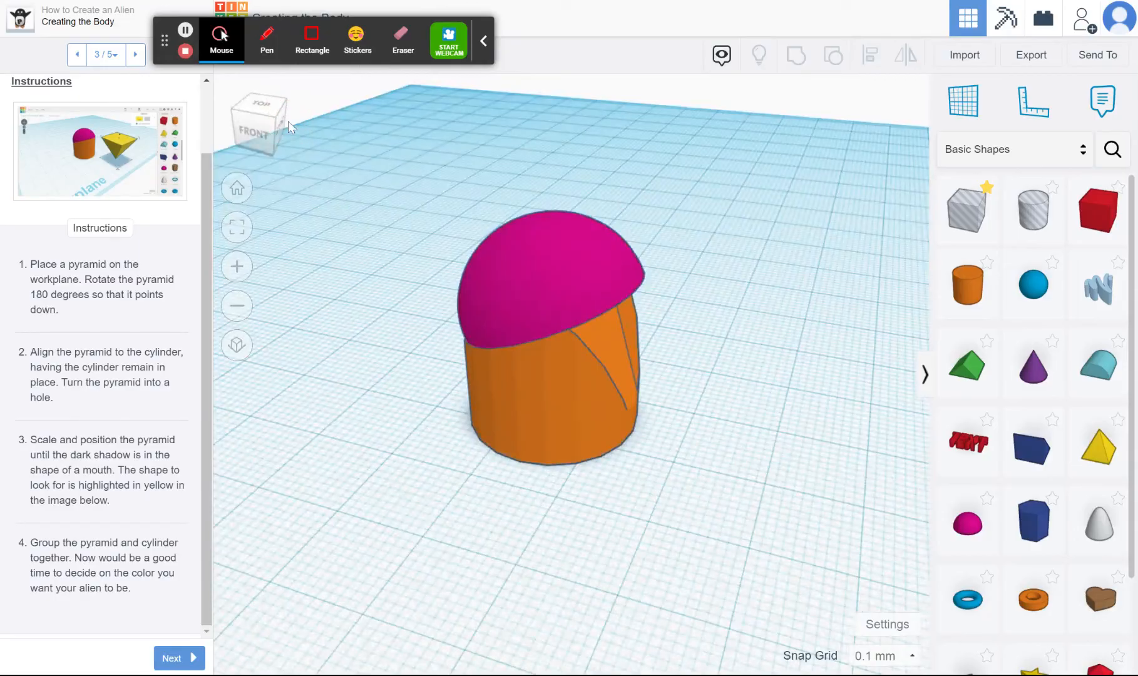
pyautogui.click(167, 658)
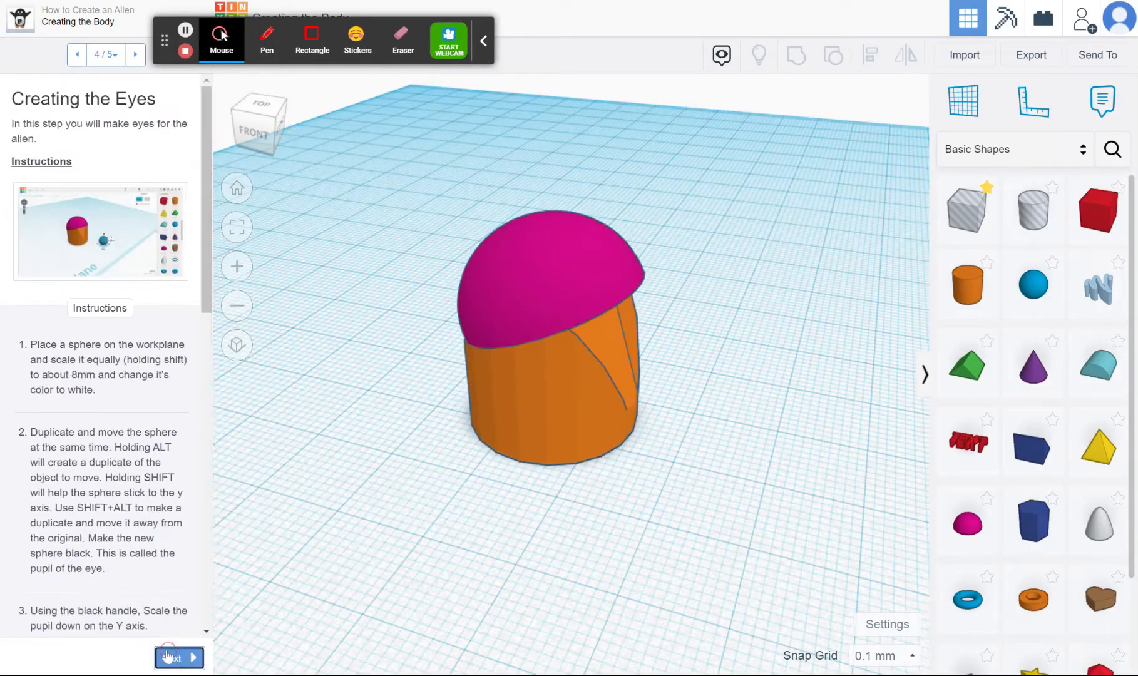
# Ungroup the pyramid hole from the orange cylinder and nudge the hole slightly outward, away from the body
pyautogui.click(531, 405)
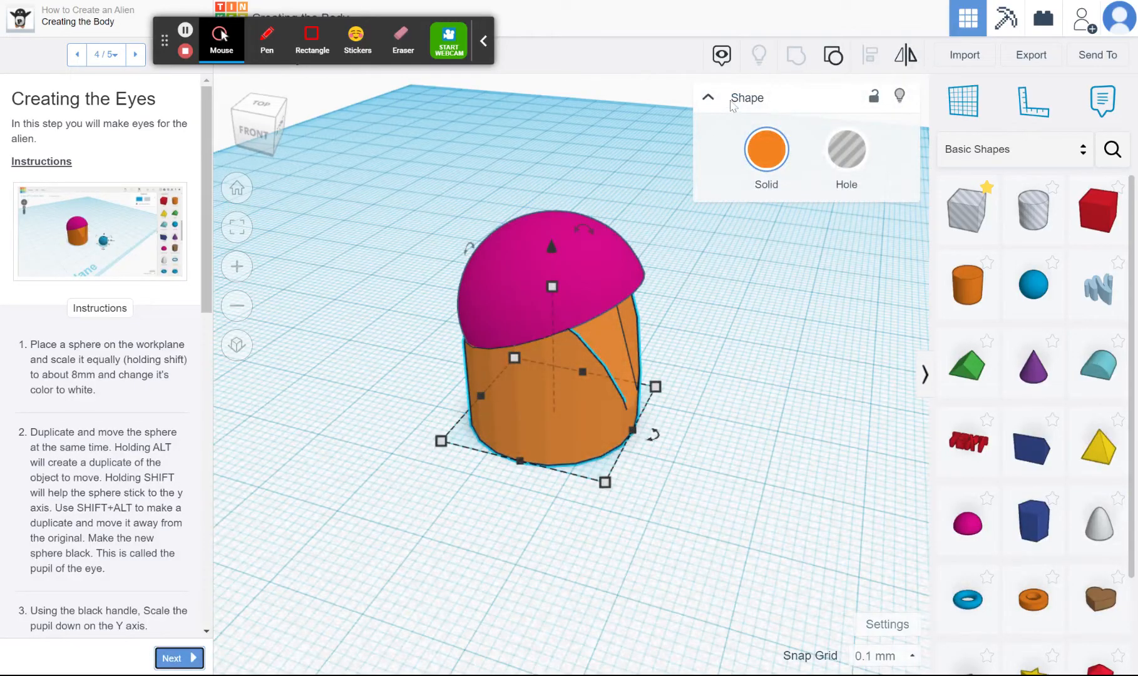
pyautogui.click(835, 58)
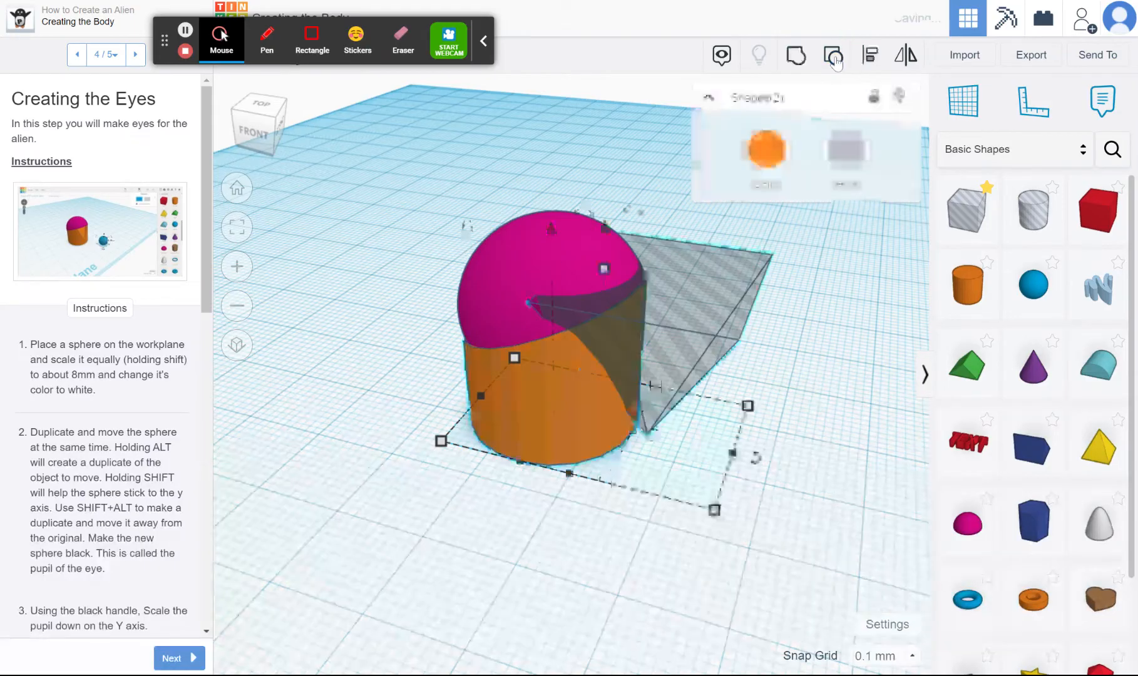
pyautogui.click(716, 298)
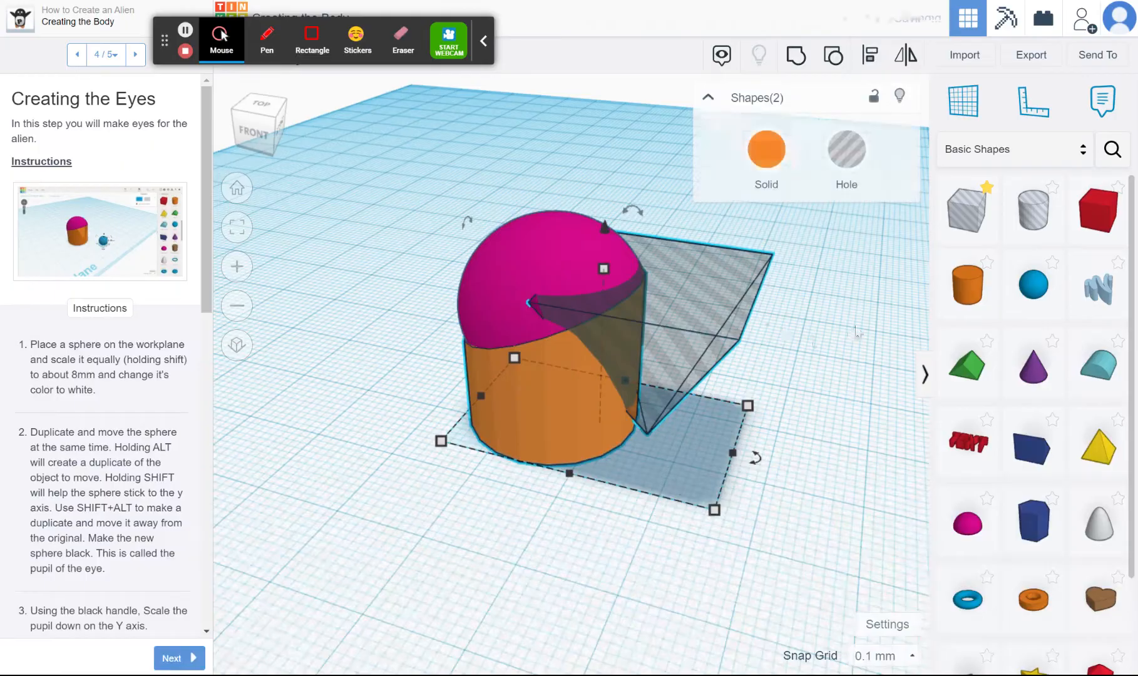
pyautogui.click(856, 331)
pyautogui.click(717, 312)
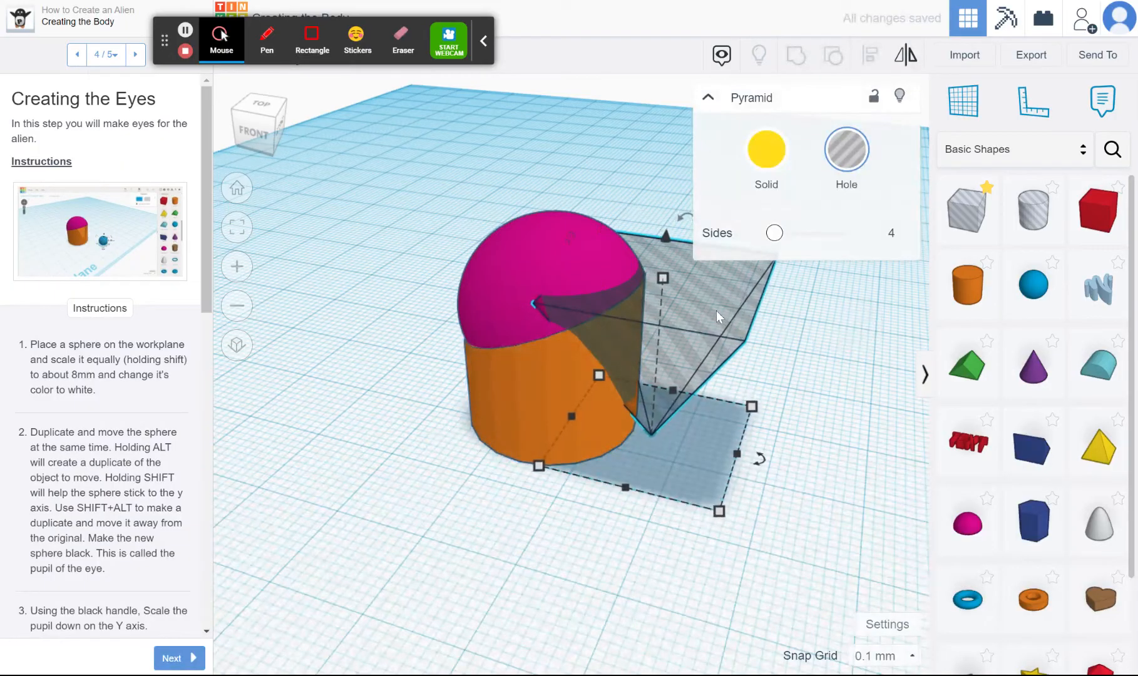
pyautogui.press('Right')
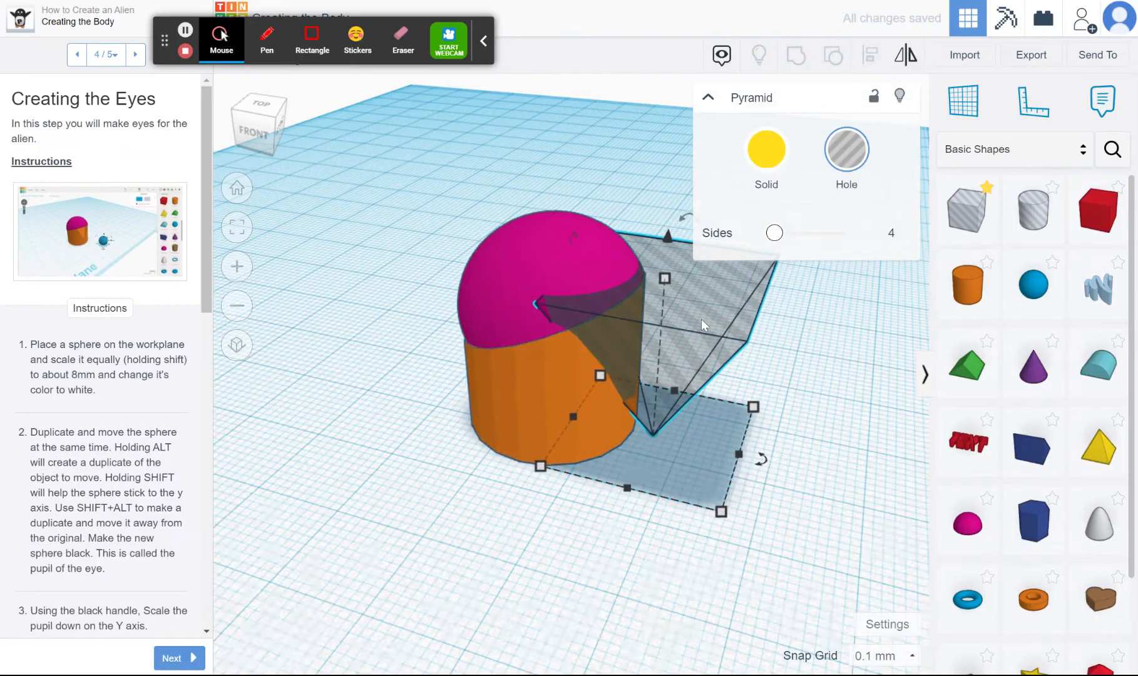
# Group the repositioned pyramid hole and the orange cylinder again to cut a slightly shallower mouth
pyautogui.keyDown('shift'); pyautogui.click(548, 376); pyautogui.keyUp('shift')
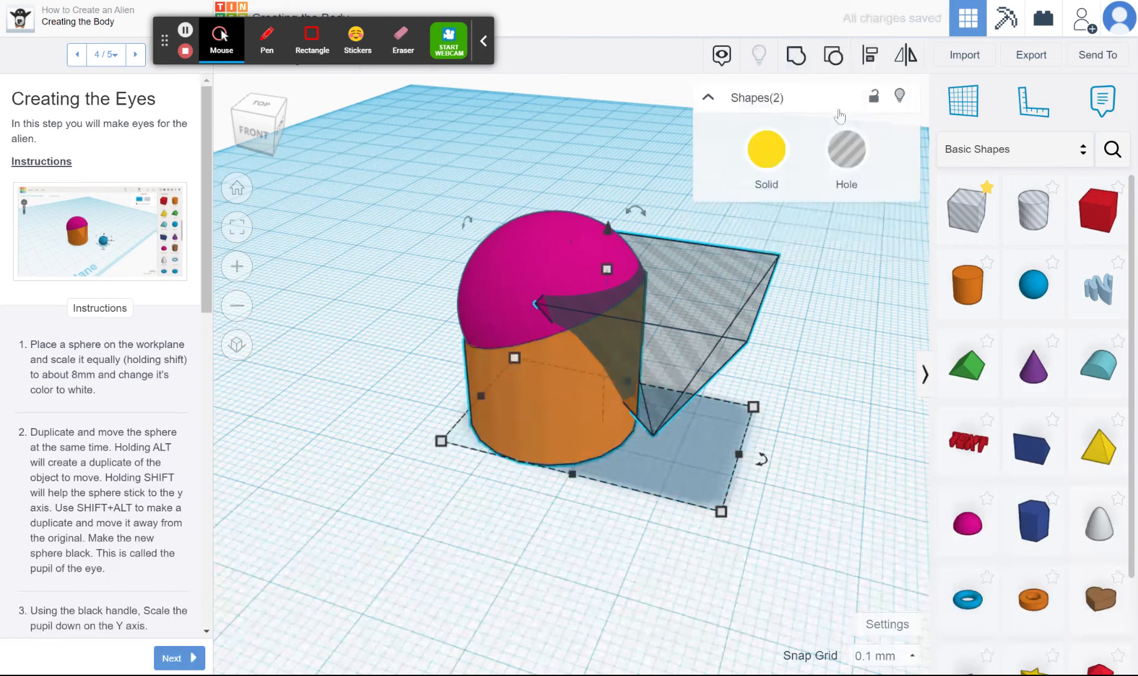
pyautogui.click(799, 58)
pyautogui.click(672, 439)
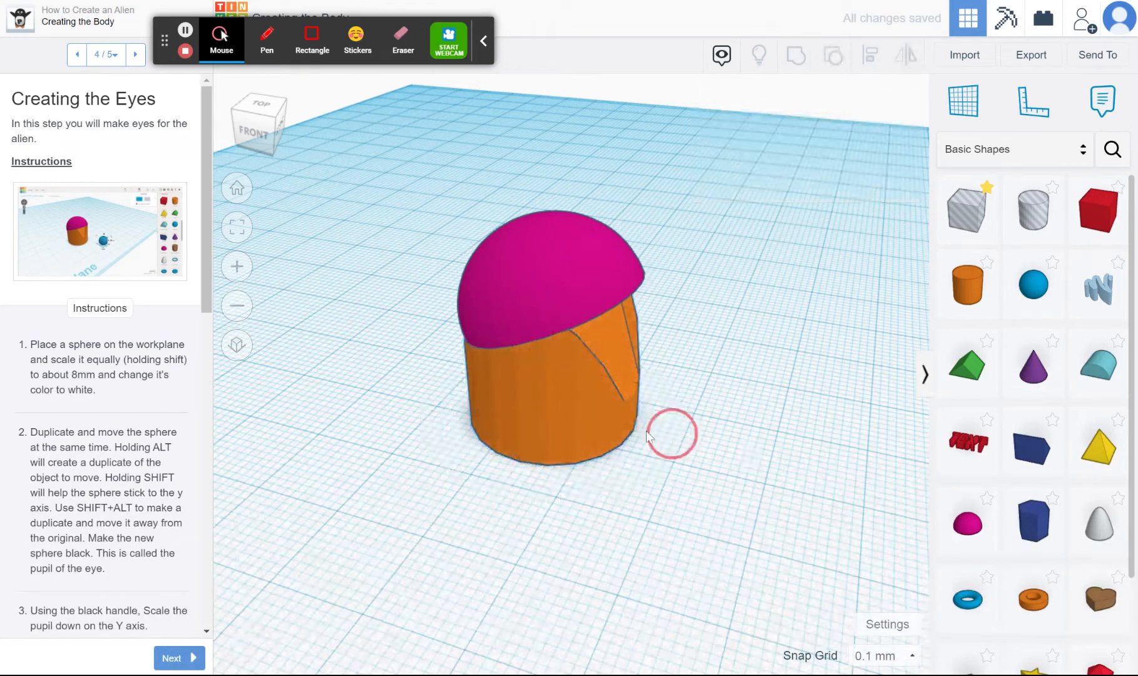
pyautogui.click(586, 437)
pyautogui.click(377, 530)
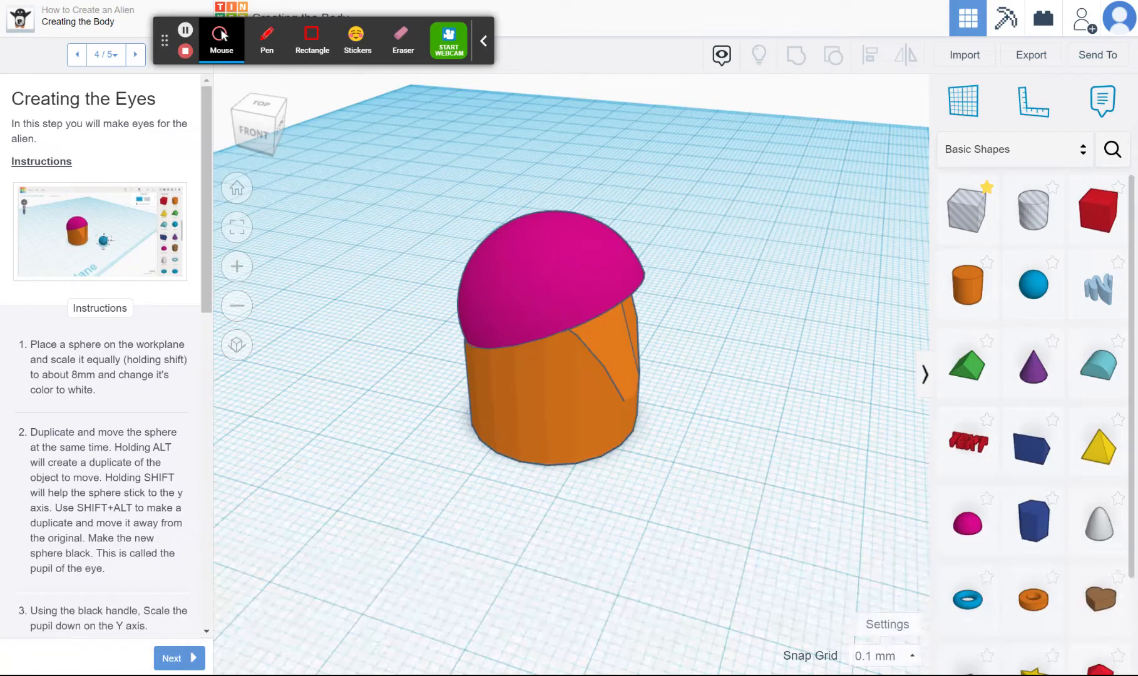
# Look through the Creating the Eyes instructions and examine the finished eyes in the Creating the Details page's example image
pyautogui.moveTo(205, 298); pyautogui.dragTo(250, 268)
pyautogui.click(174, 658)
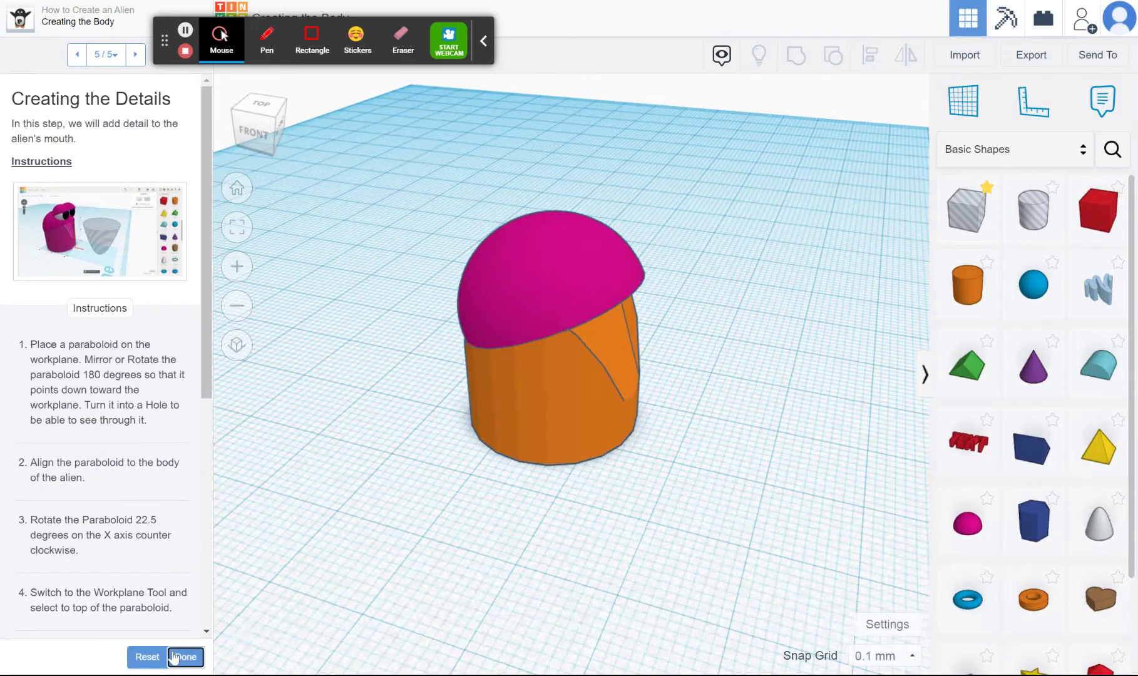
pyautogui.click(94, 227)
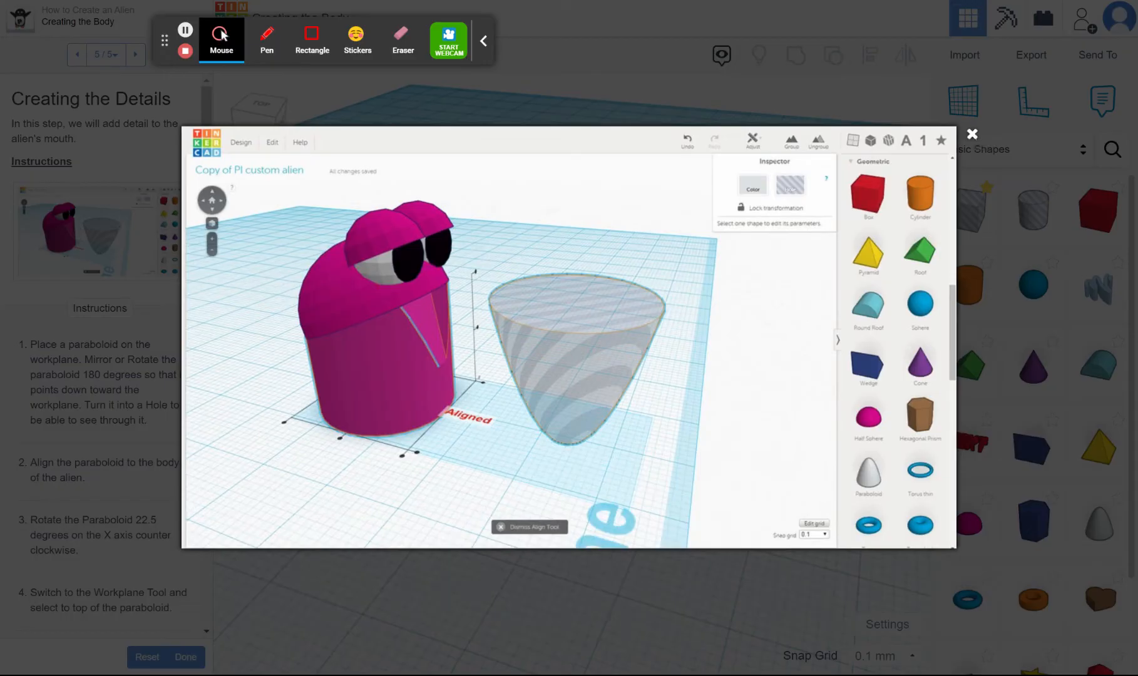
pyautogui.click(973, 134)
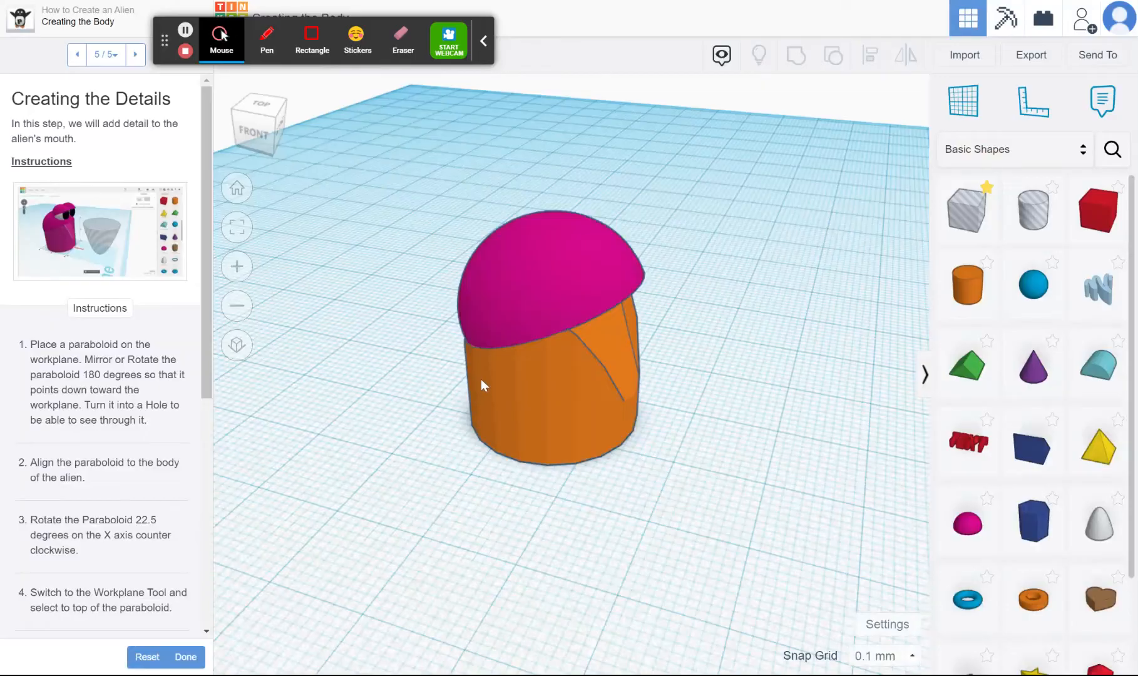
# Place a sphere on the workplane beside the alien's mouth side and set its width to 8 mm
pyautogui.moveTo(1033, 285); pyautogui.dragTo(761, 484)
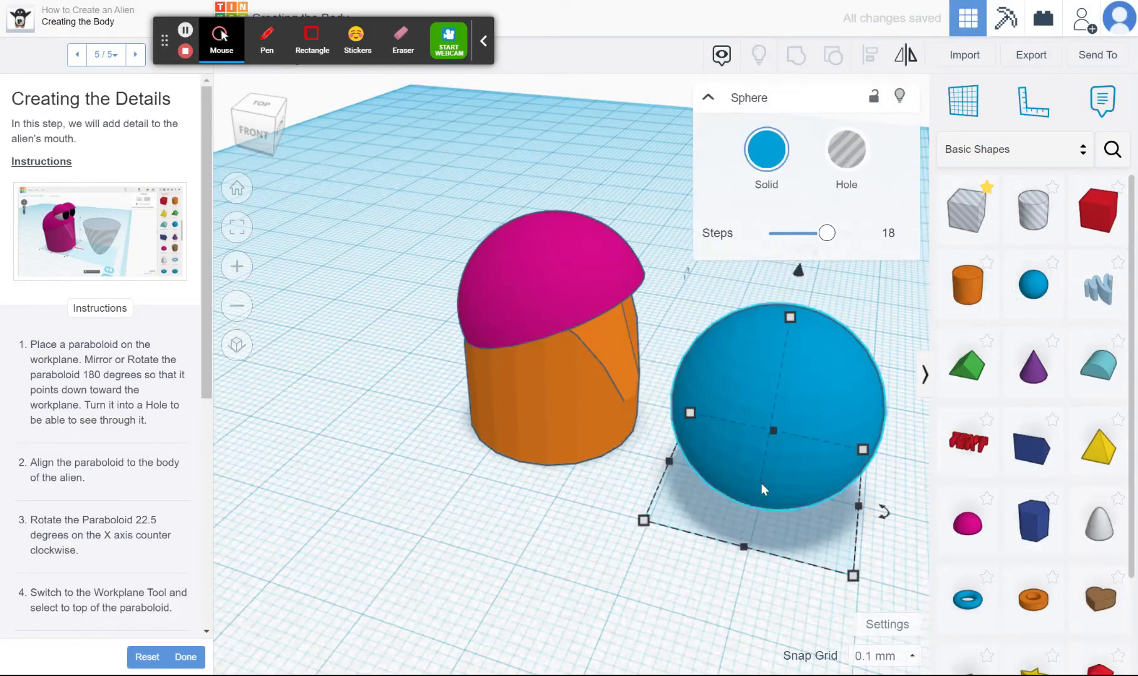
pyautogui.moveTo(853, 575)
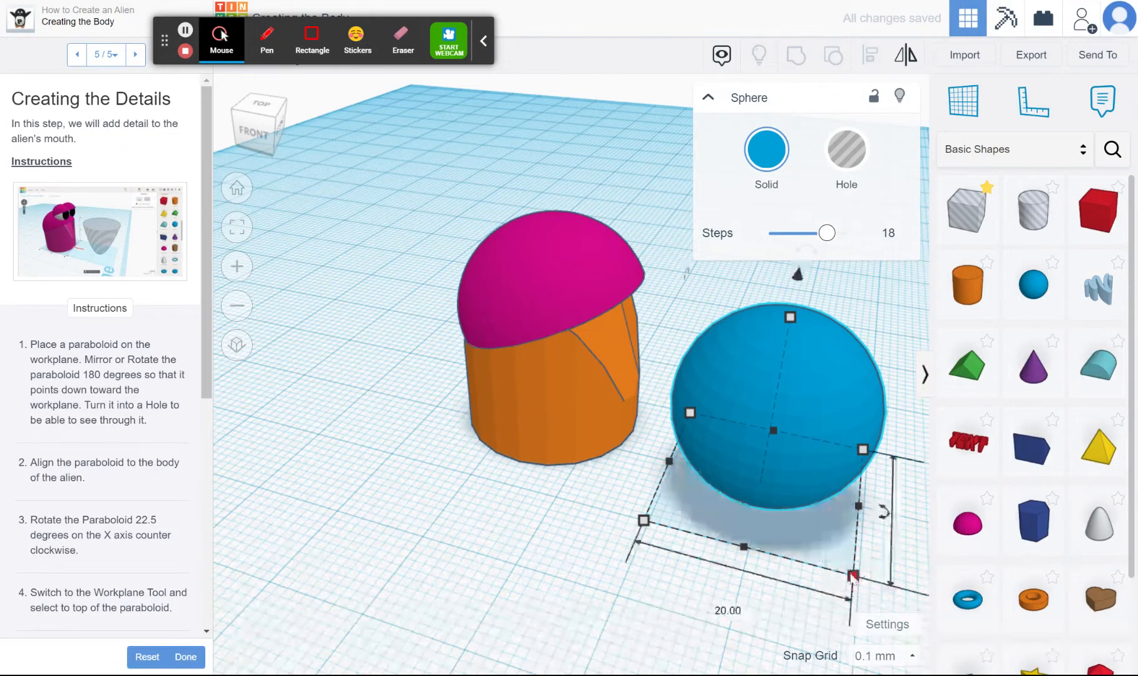
pyautogui.click(728, 611)
pyautogui.write('8')
pyautogui.press('Return')
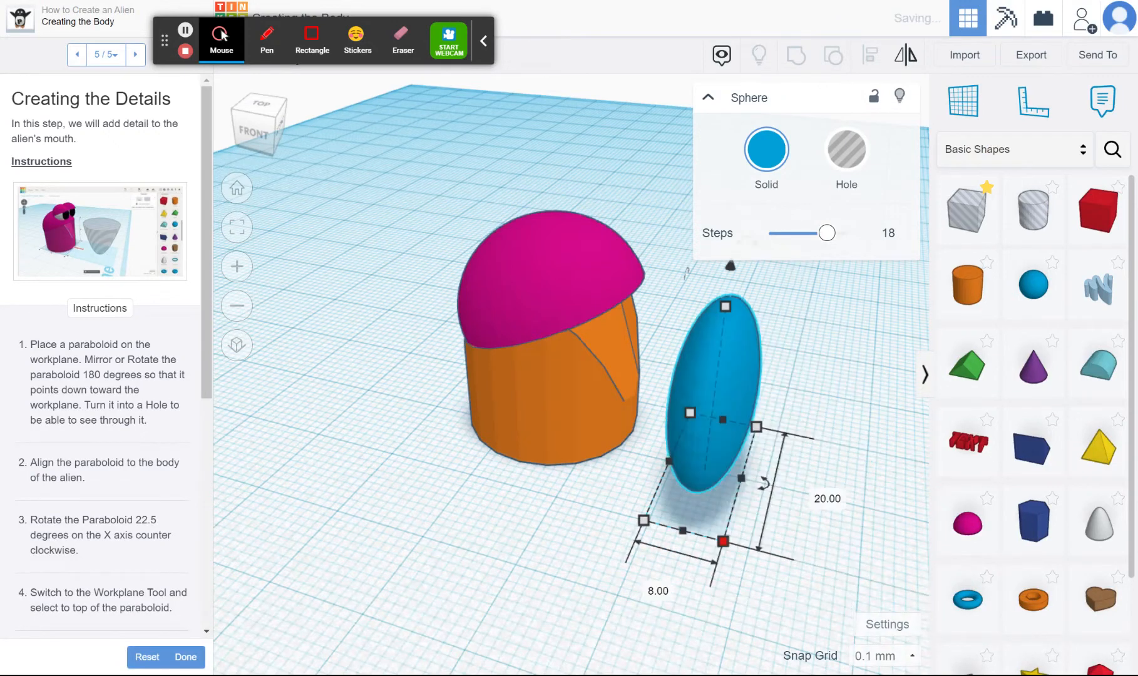
pyautogui.click(813, 488)
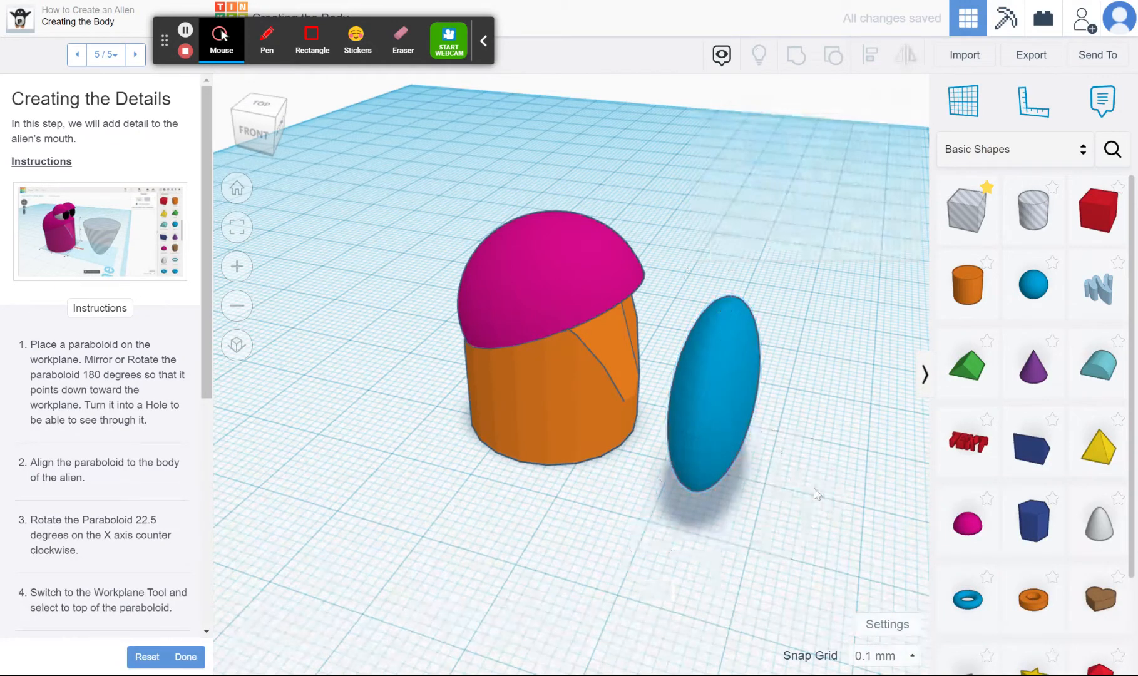
# Set the sphere's depth and height to 8 mm so that it is equally scaled
pyautogui.click(740, 445)
pyautogui.moveTo(723, 540)
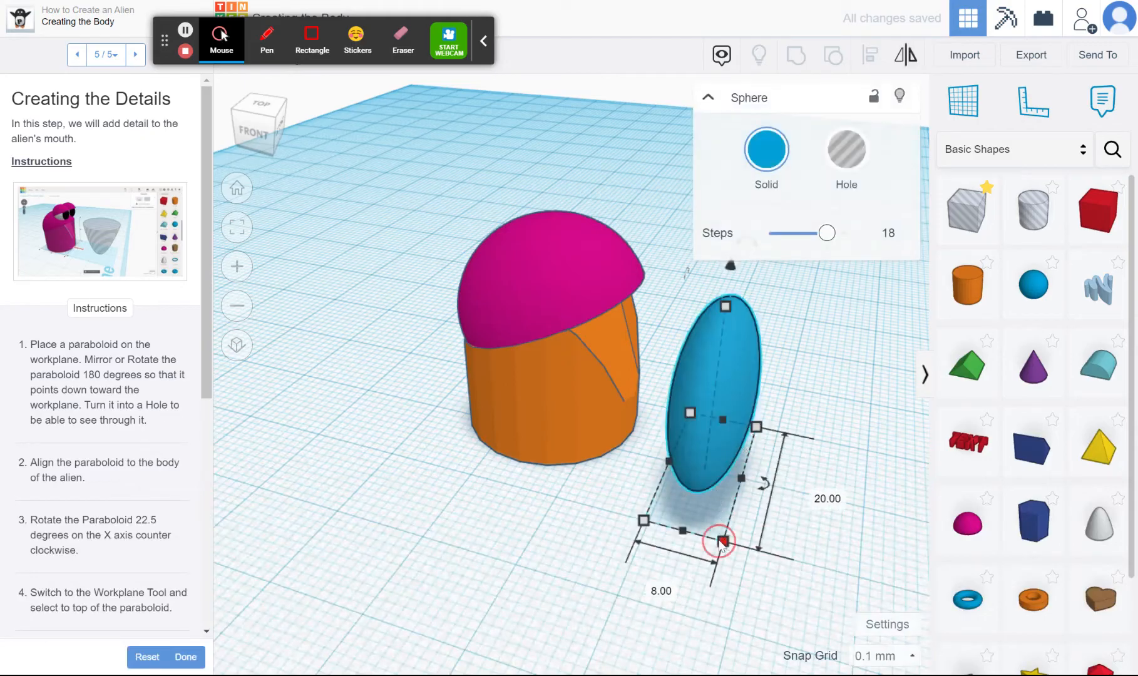
pyautogui.click(839, 500)
pyautogui.write('8')
pyautogui.press('Return')
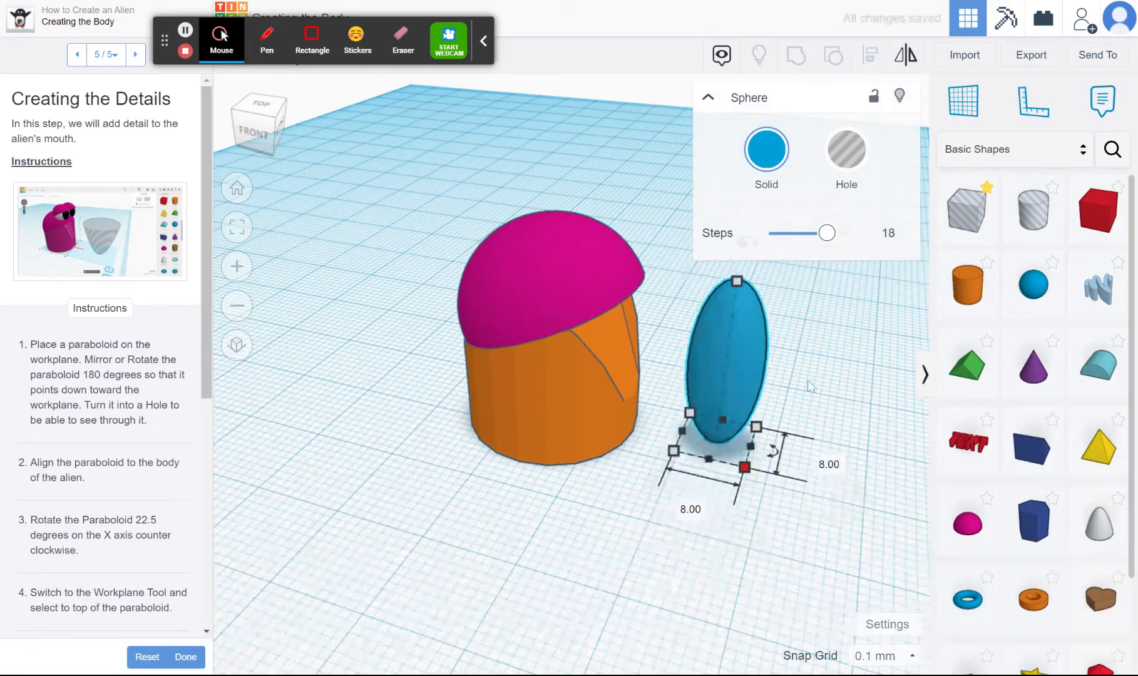
pyautogui.moveTo(739, 283)
pyautogui.click(807, 365)
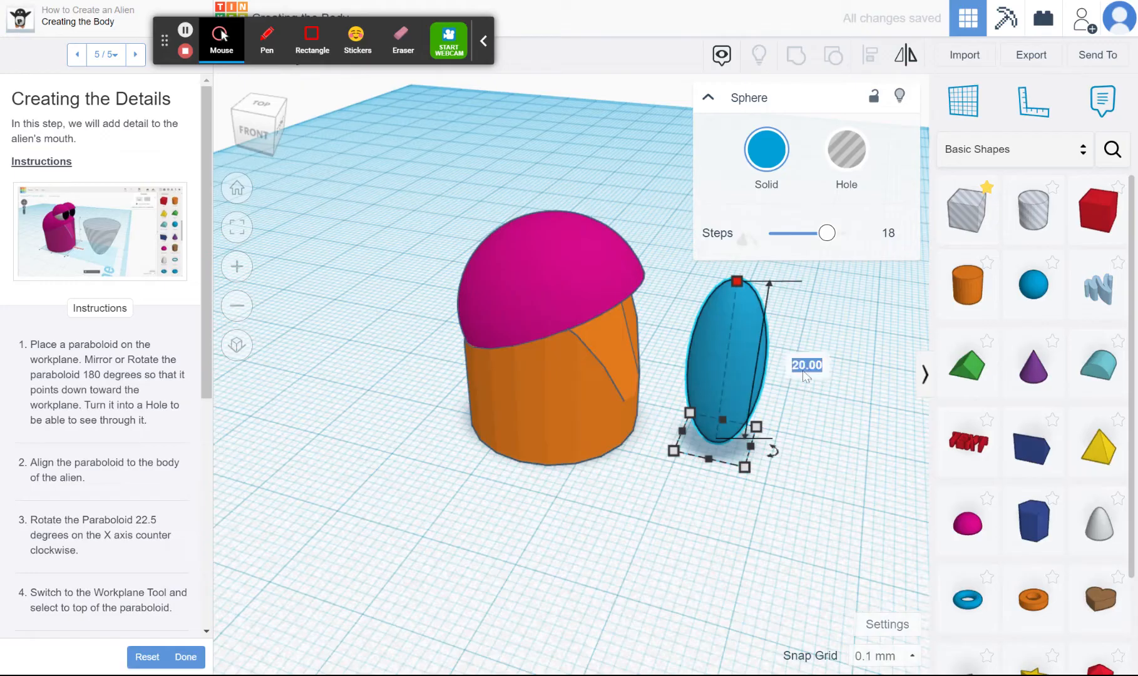
pyautogui.write('8')
pyautogui.press('Return')
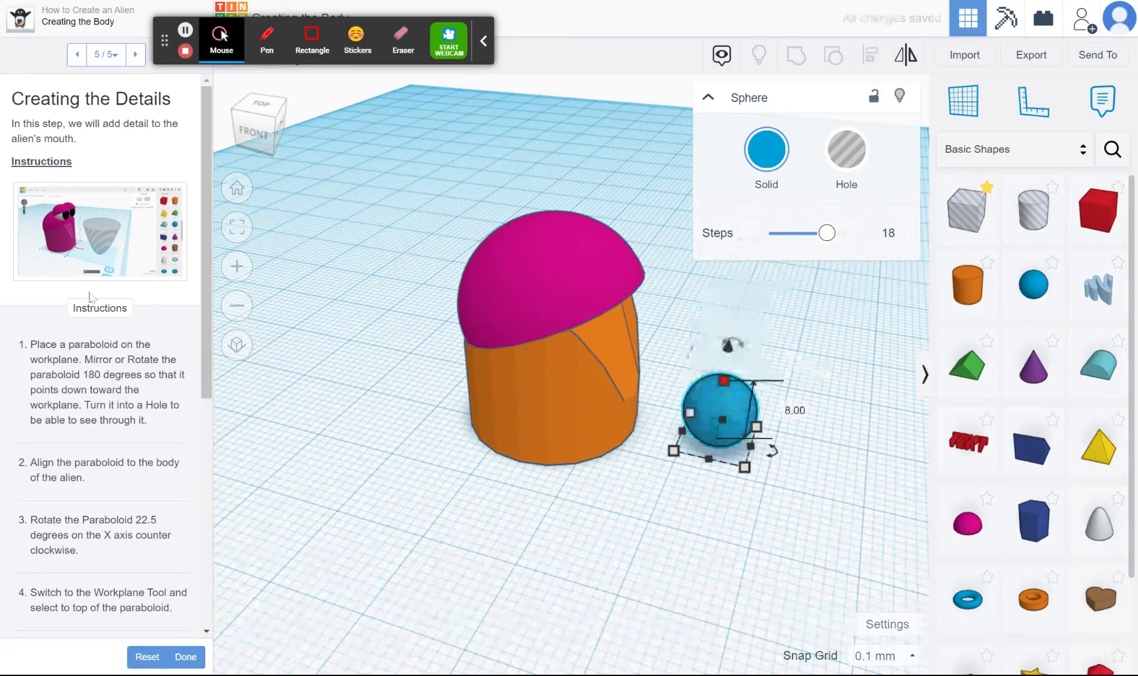
# Return the lesson to the Creating the Eyes page and colour the 8 mm sphere white
pyautogui.click(77, 55)
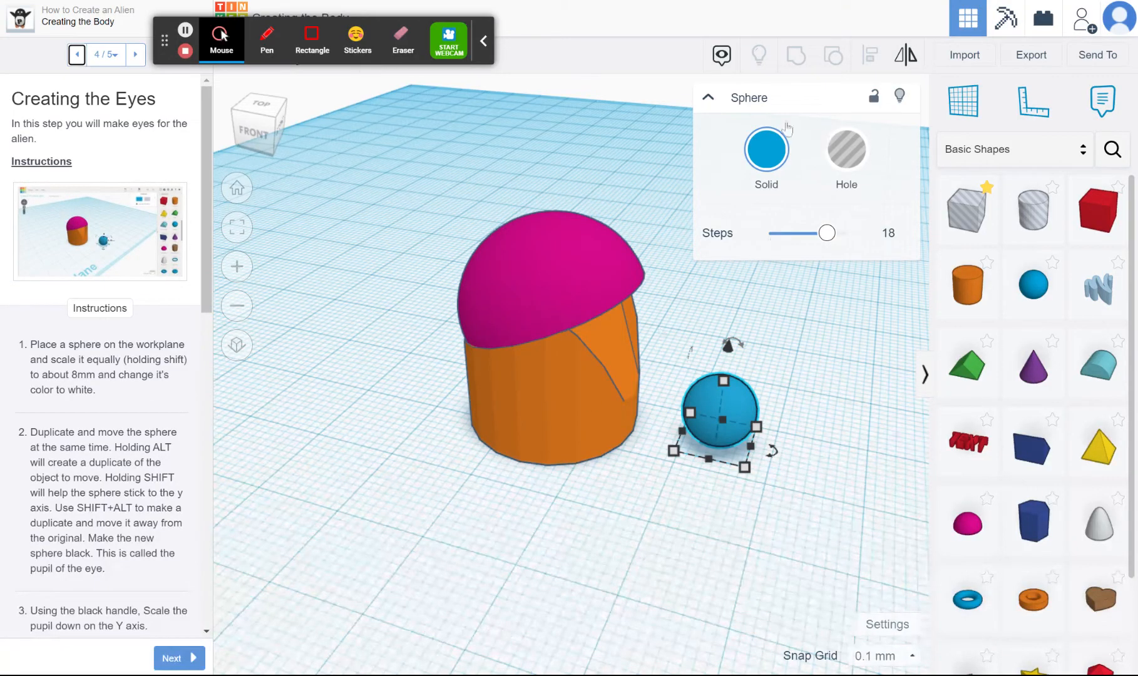
pyautogui.click(771, 156)
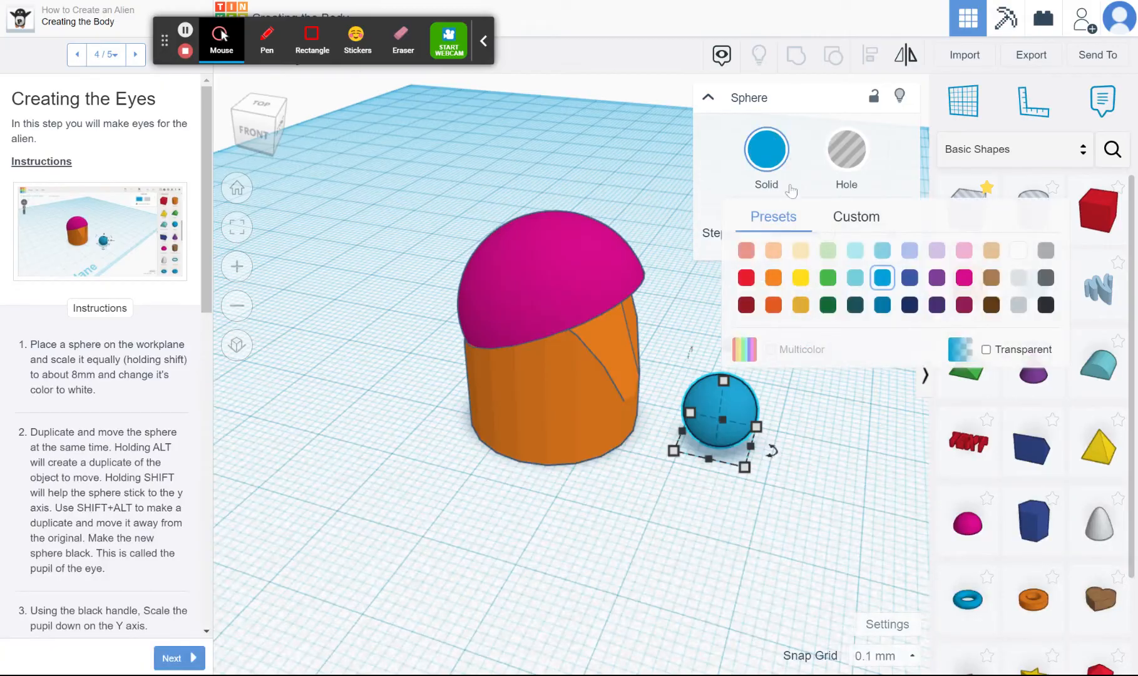
pyautogui.click(1019, 251)
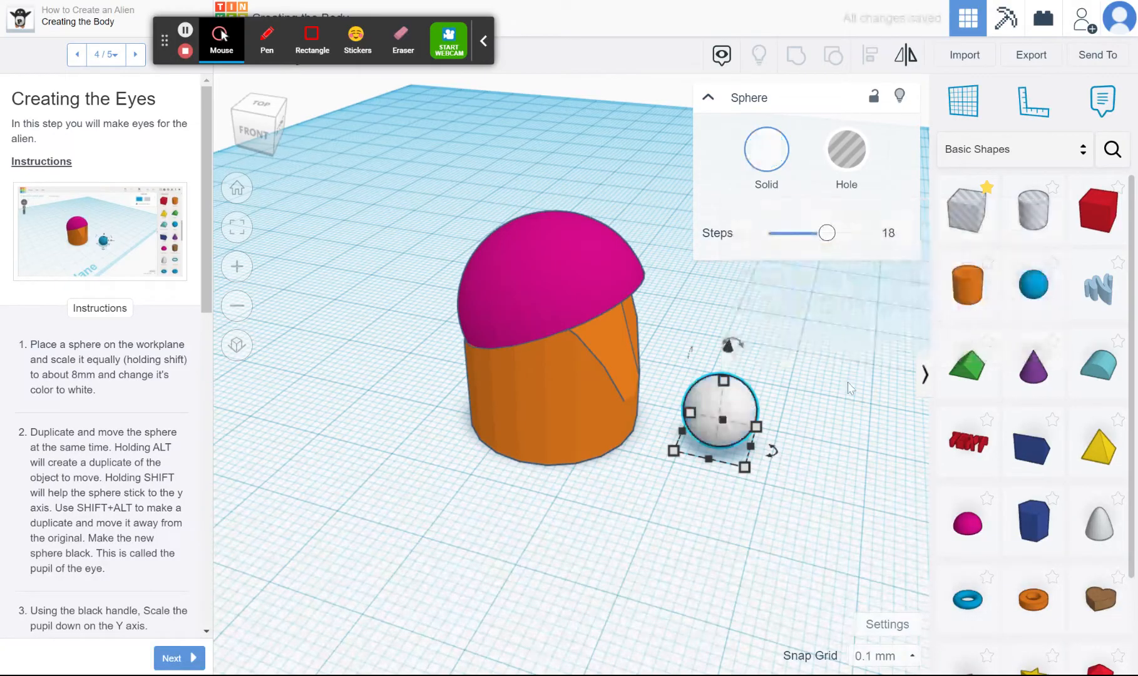
# Duplicate the white sphere outward, away from the alien, and nudge the copy back so that it overlaps the original
pyautogui.click(786, 427)
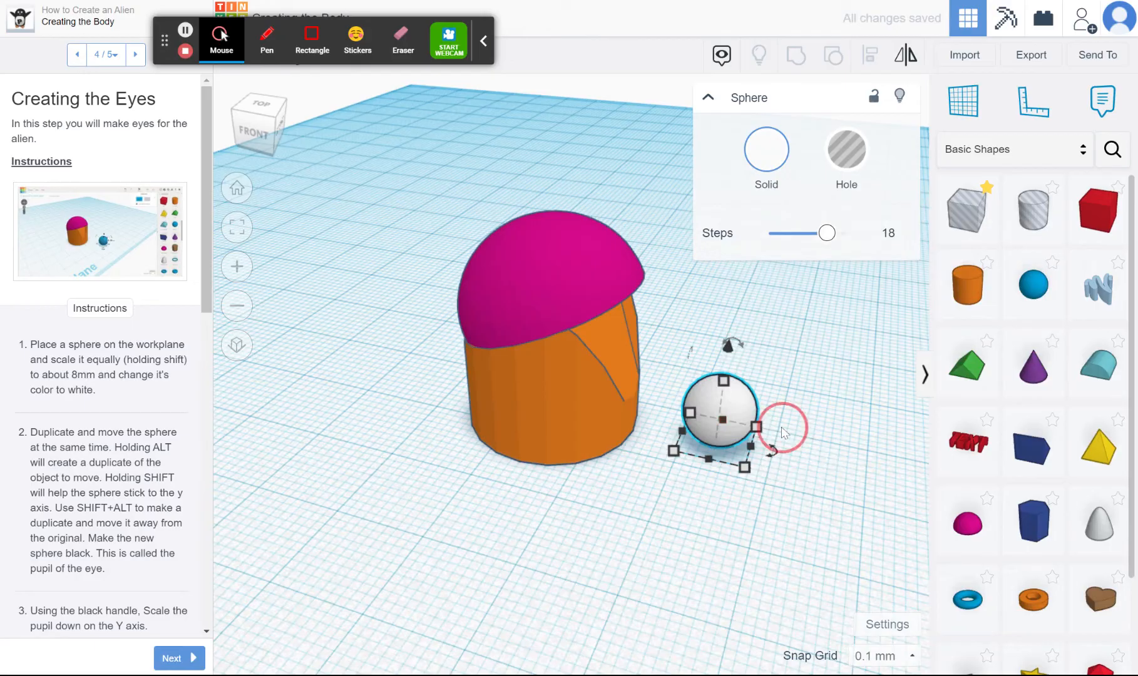
pyautogui.click(742, 428)
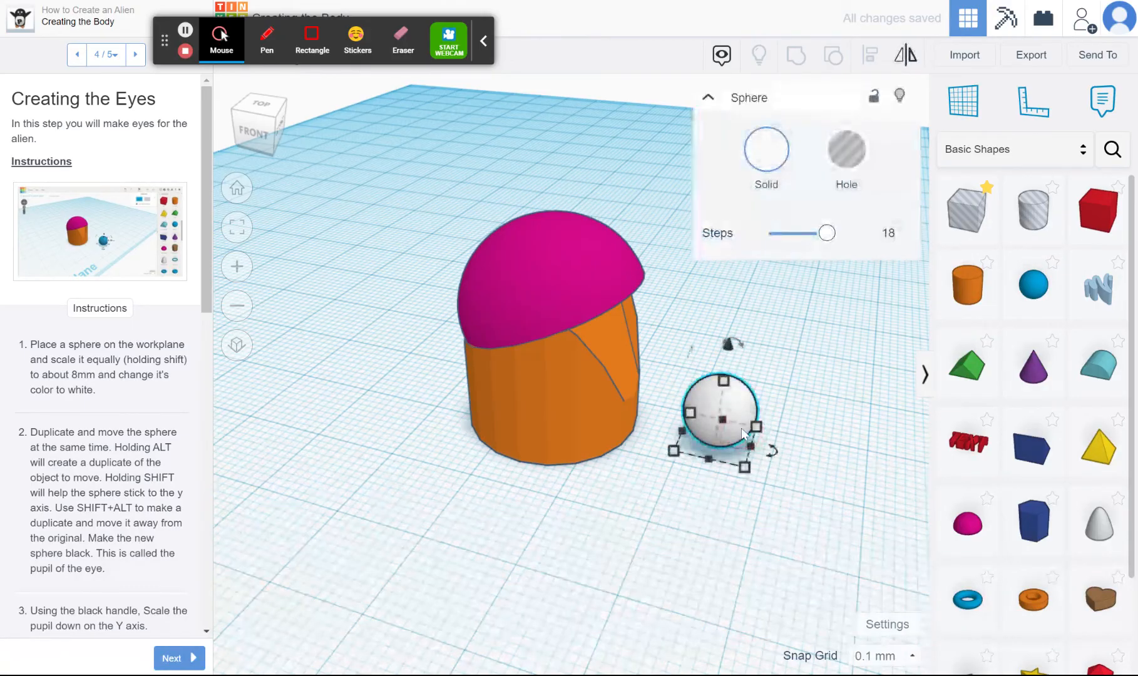
pyautogui.keyDown('alt'); pyautogui.moveTo(742, 428); pyautogui.dragTo(779, 435); pyautogui.keyUp('alt')
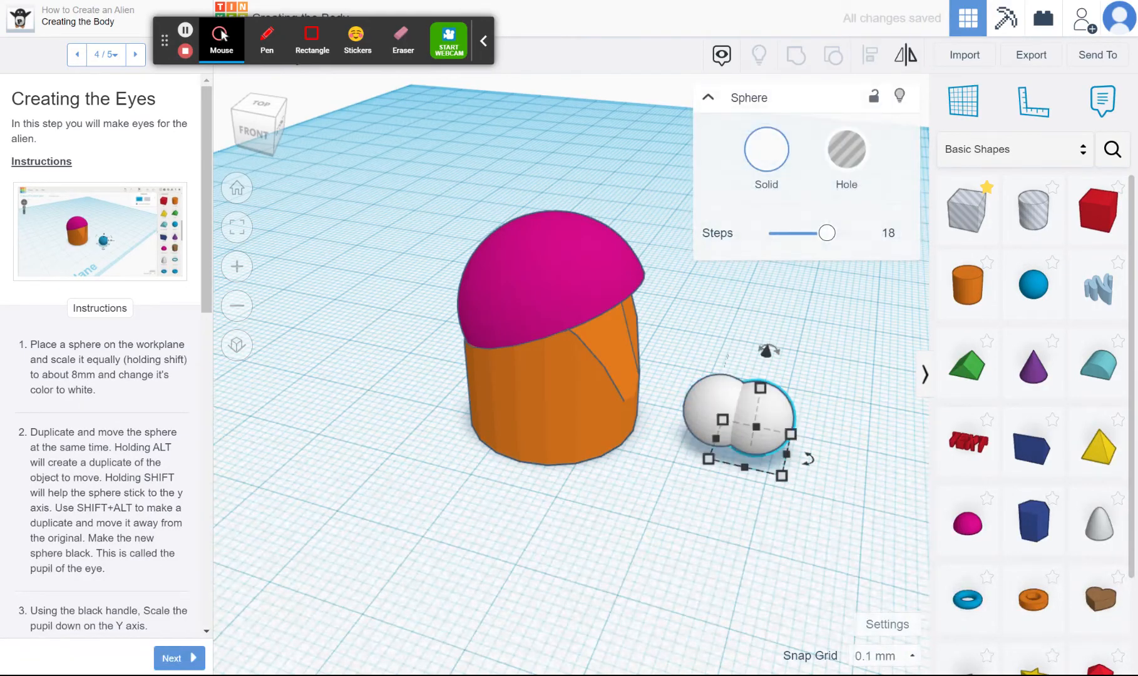
pyautogui.press('Left')
pyautogui.press('Left')
pyautogui.press('Left')
pyautogui.press('Left')
pyautogui.press('Left')
pyautogui.press('Left')
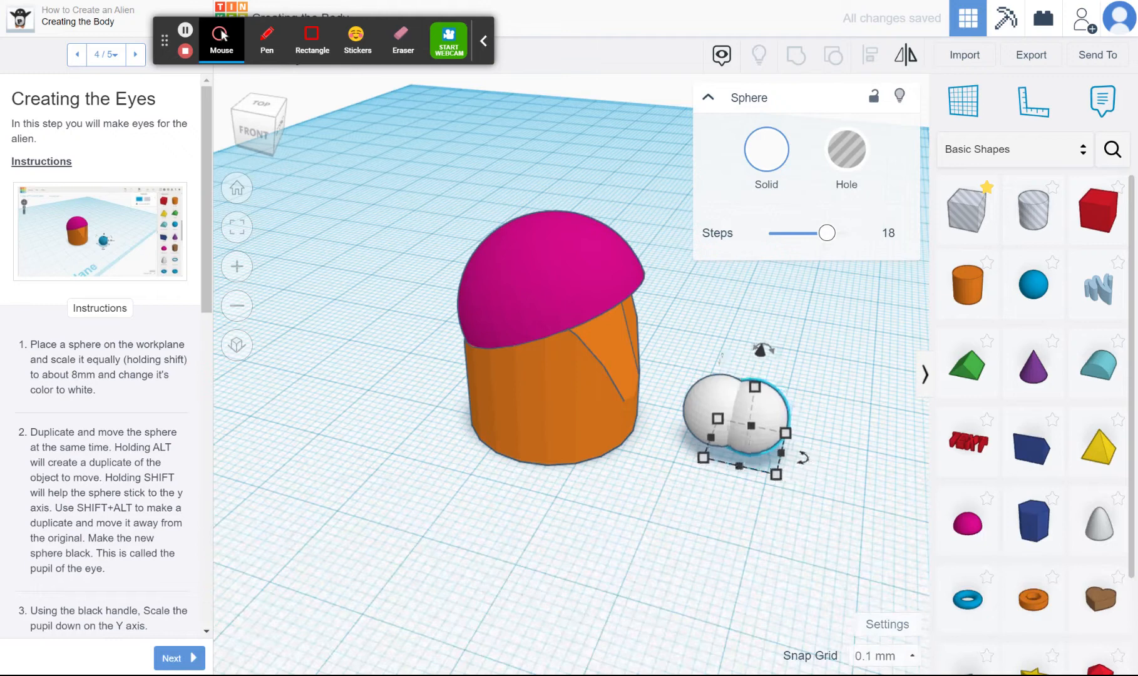
# Scale the duplicate sphere down to about 7.2 mm and colour it black as the eye's pupil
pyautogui.moveTo(775, 477); pyautogui.dragTo(764, 476)
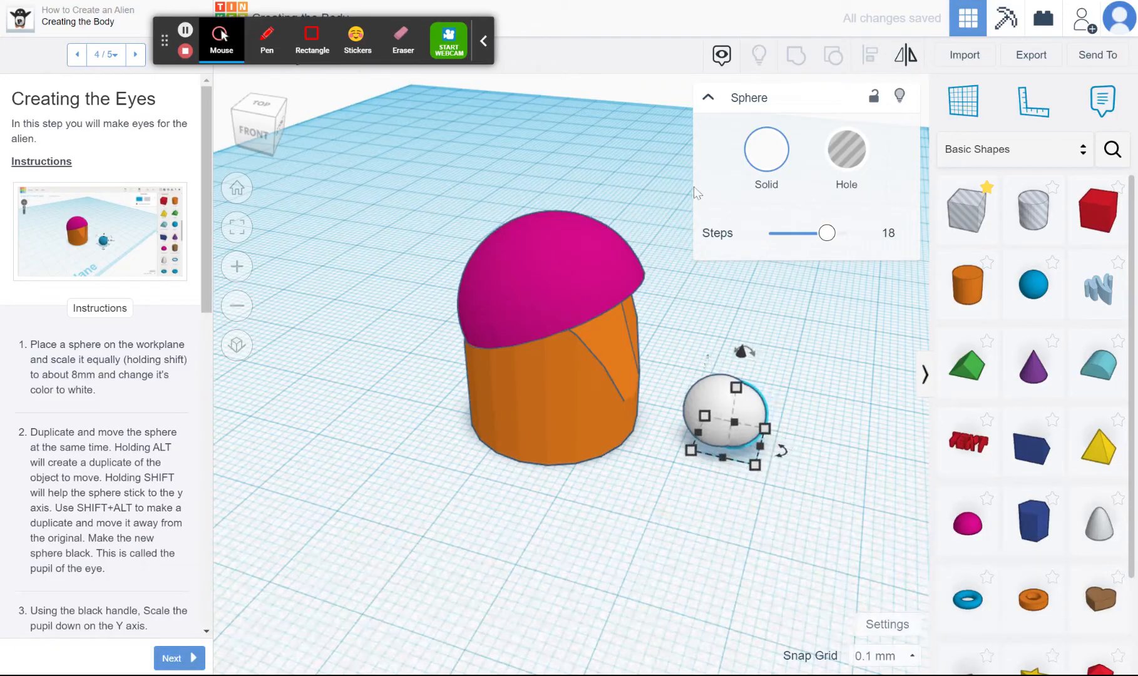
pyautogui.click(766, 151)
pyautogui.click(1048, 306)
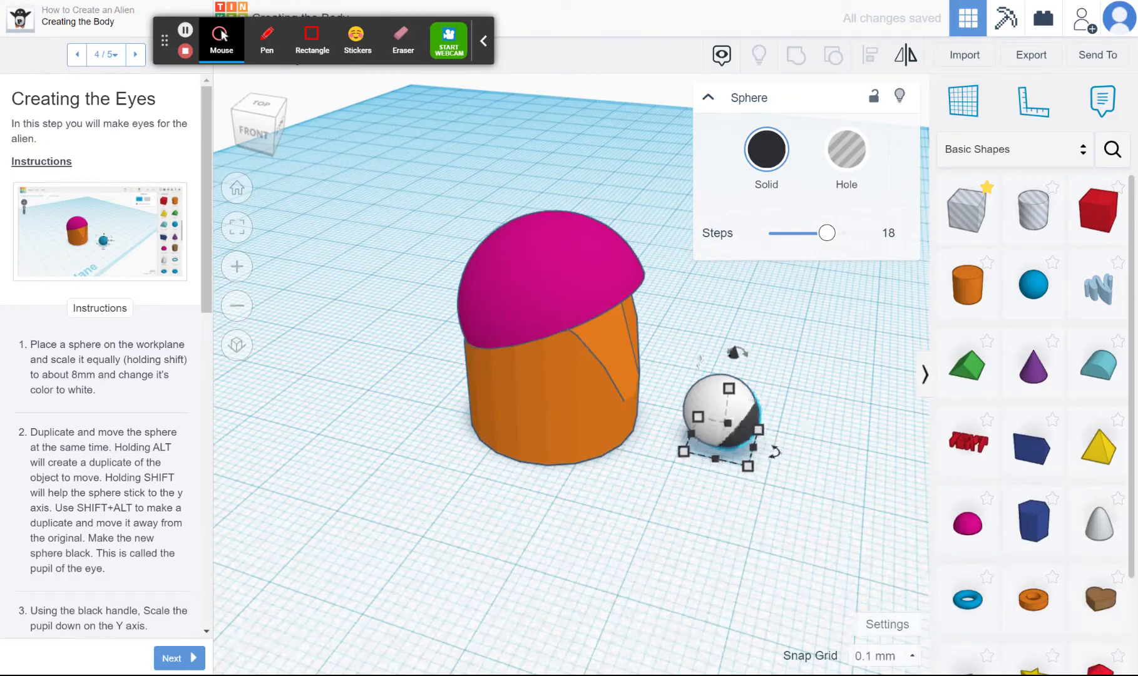
pyautogui.press('Down')
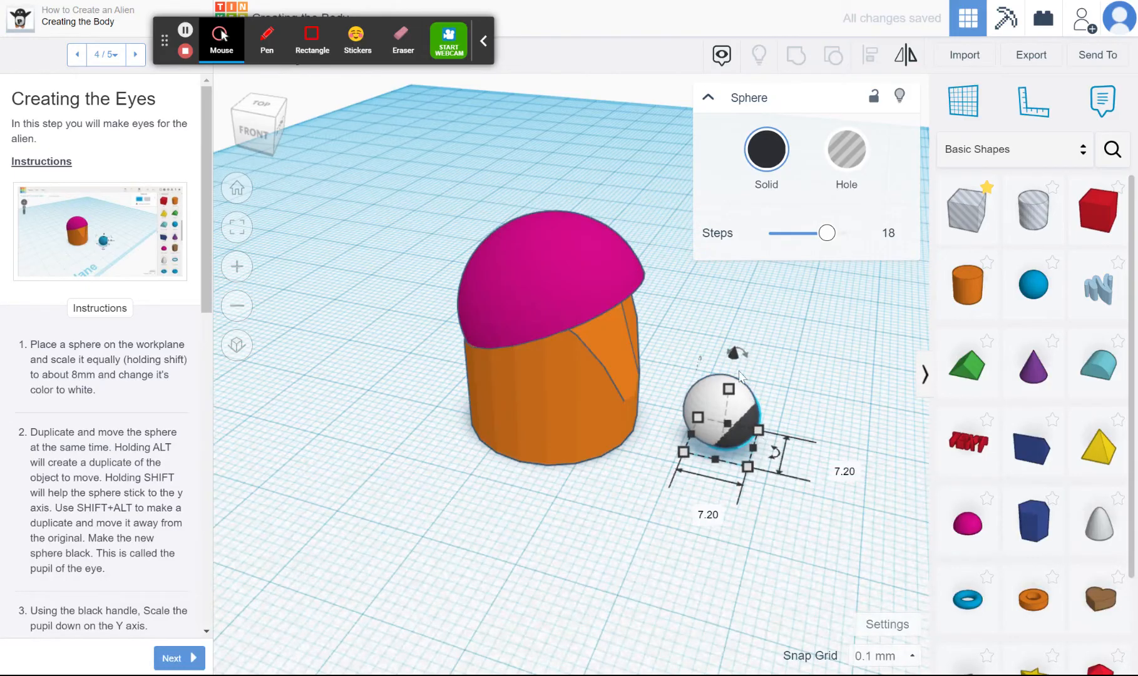
# Raise the black pupil 0.5 mm so that it sits higher in the white sphere, and deselect it
pyautogui.moveTo(737, 363); pyautogui.dragTo(736, 359)
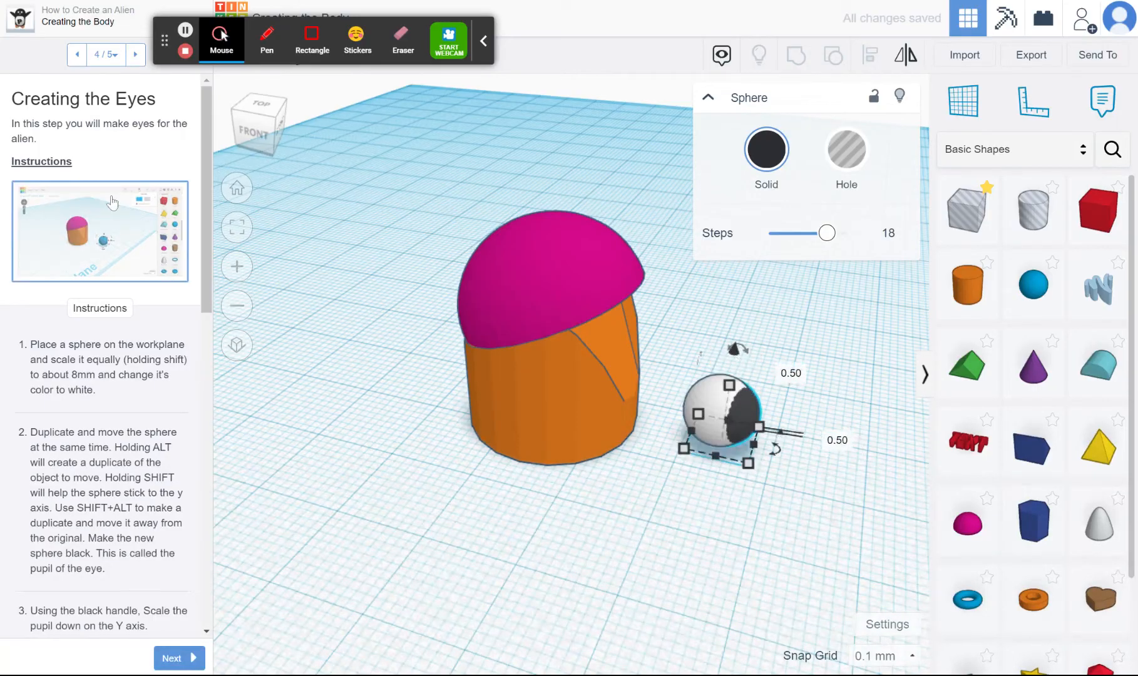
pyautogui.moveTo(266, 118); pyautogui.dragTo(249, 119)
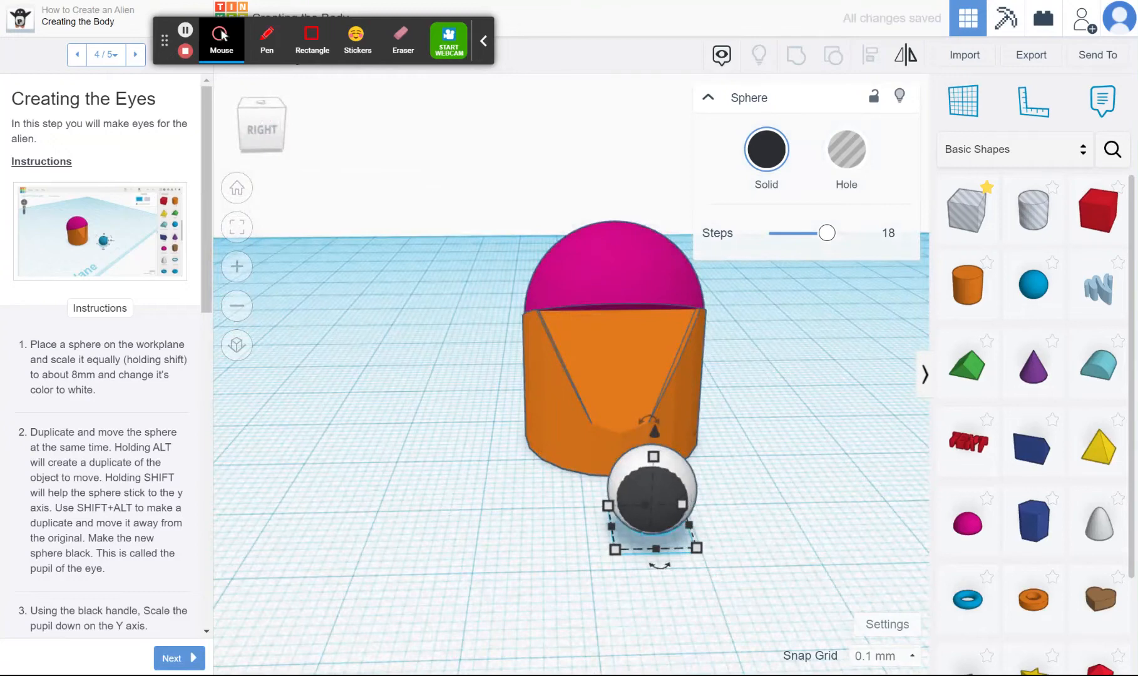
pyautogui.click(464, 199)
pyautogui.moveTo(277, 116); pyautogui.dragTo(295, 124)
# Copy the alien's pink half sphere, move the copy beside the body, and lower it about 12.4 mm over the eye
pyautogui.click(611, 271)
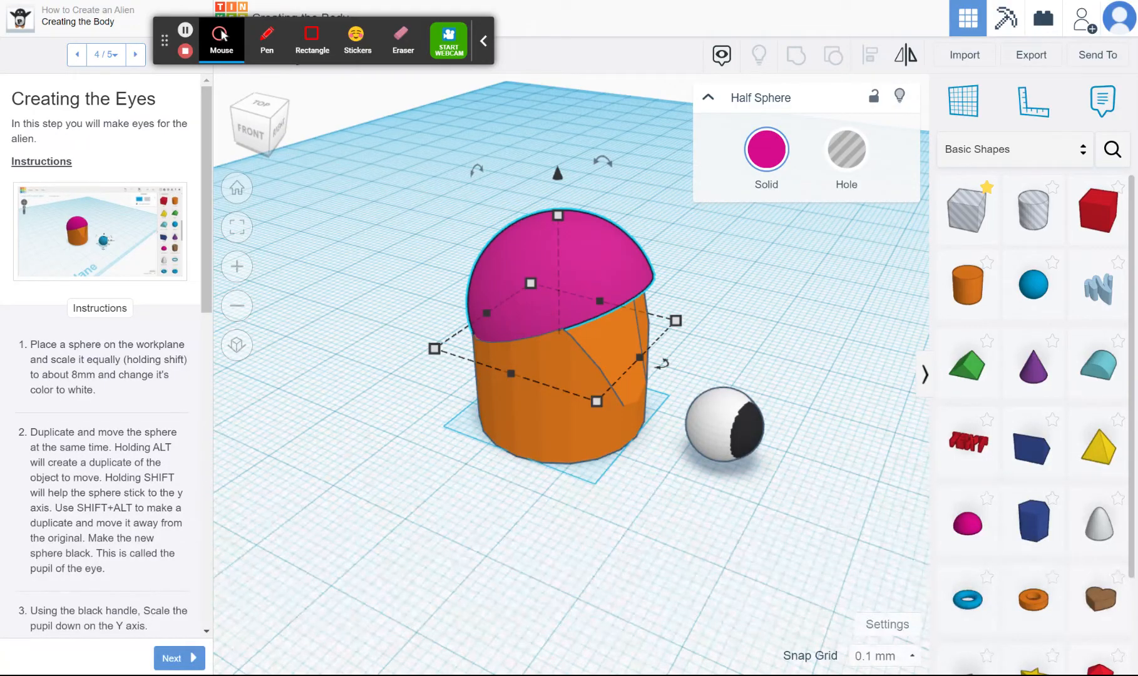
pyautogui.hotkey('ctrl', 'v')
pyautogui.moveTo(683, 280); pyautogui.dragTo(740, 221)
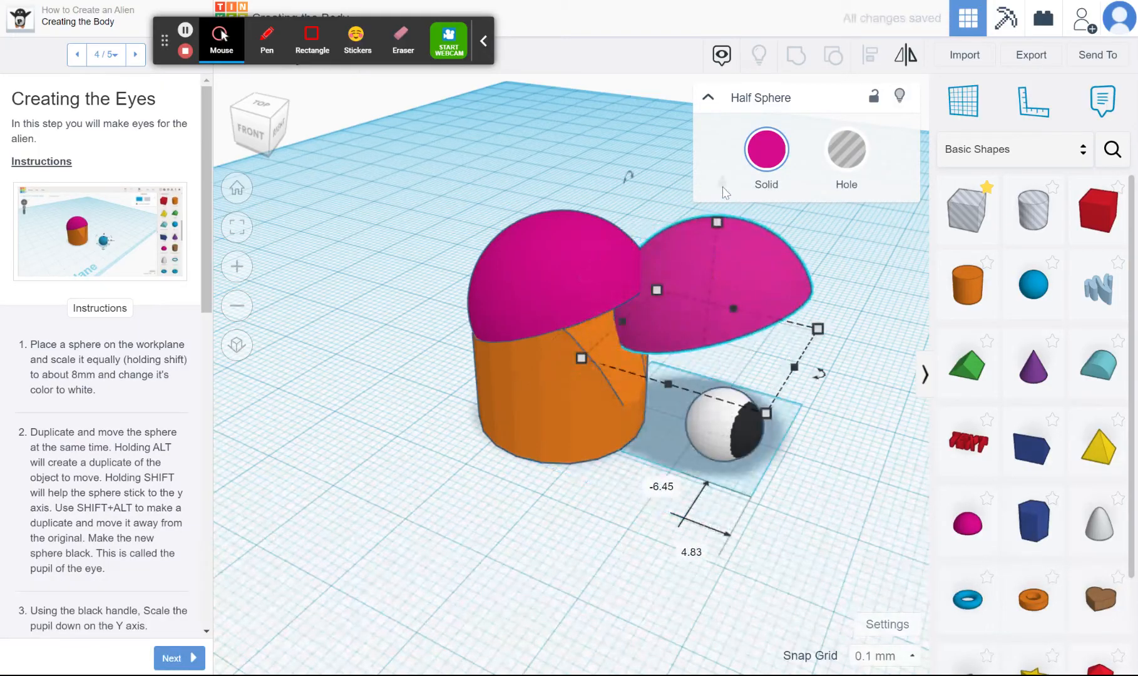
pyautogui.click(708, 98)
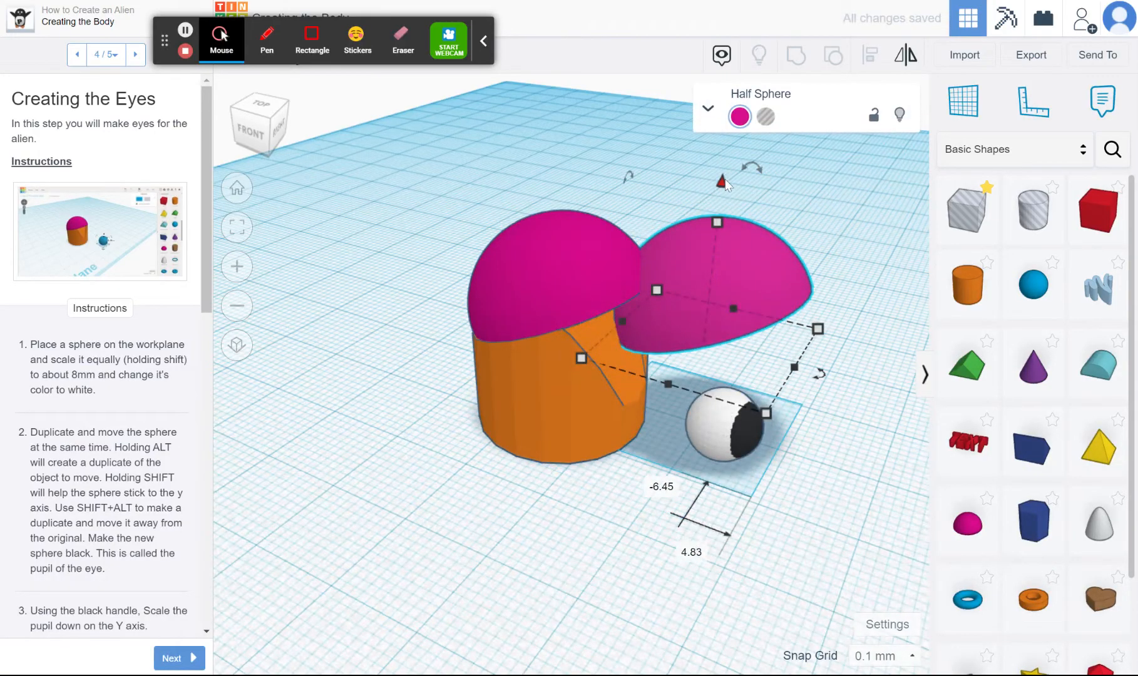
pyautogui.moveTo(725, 181); pyautogui.dragTo(733, 302)
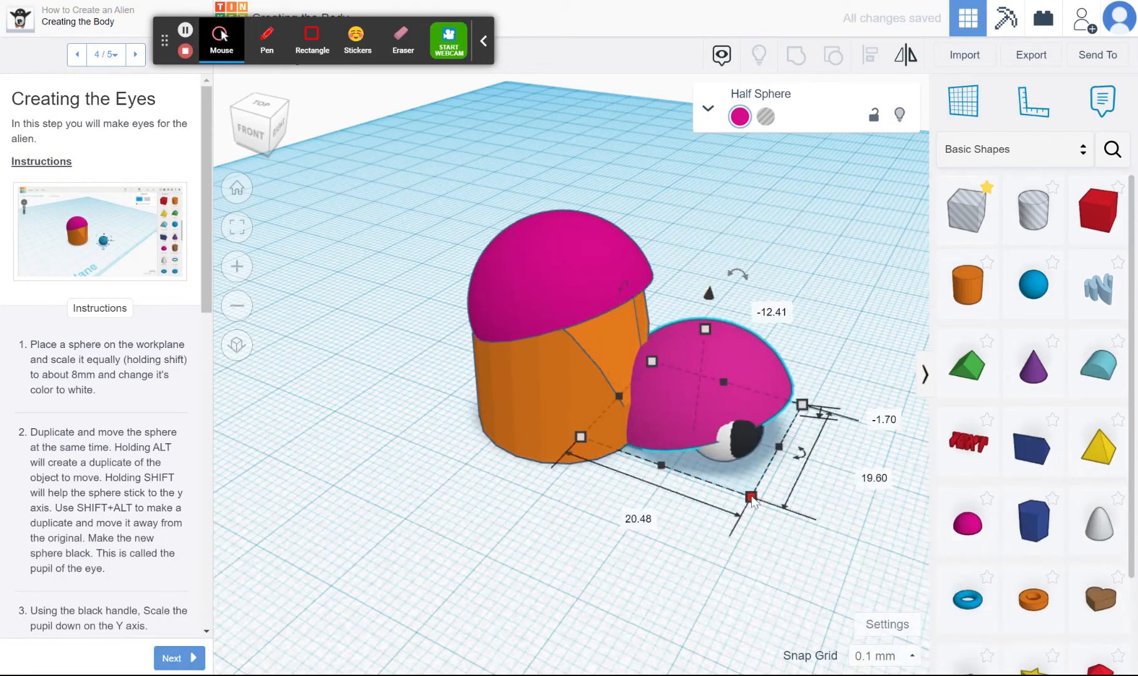
# Scale the copied half sphere down proportionally to an eyelid about 6.8 mm tall and raise it slightly above the eye
pyautogui.moveTo(752, 496)
pyautogui.mouseDown()
pyautogui.moveTo(678, 402)
pyautogui.moveTo(747, 481)
pyautogui.mouseUp()
pyautogui.moveTo(760, 501); pyautogui.dragTo(746, 480)
pyautogui.moveTo(728, 368); pyautogui.dragTo(723, 349)
# Nudge the small pink half sphere in small increments until it caps the white sphere as an eyelid
pyautogui.press('Down')
pyautogui.press('Down')
pyautogui.press('Down')
pyautogui.press('Down')
pyautogui.press('Down')
pyautogui.press('Down')
pyautogui.press('Down')
pyautogui.press('Down')
pyautogui.press('Down')
pyautogui.press('Down')
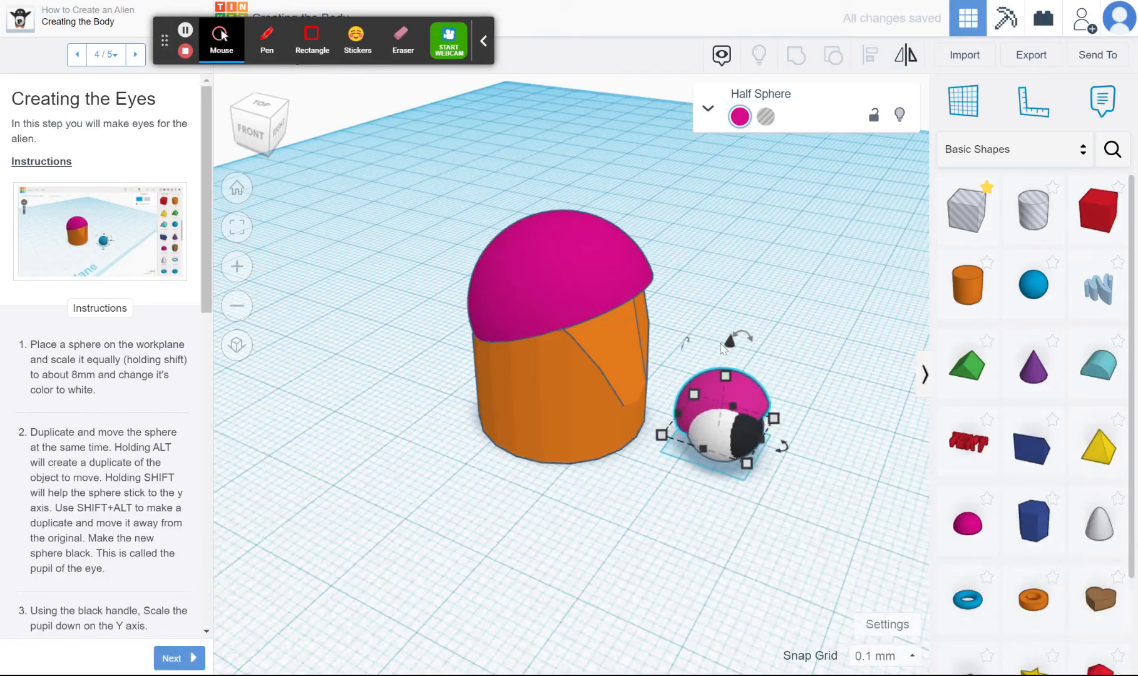
pyautogui.press('Down')
pyautogui.press('Down')
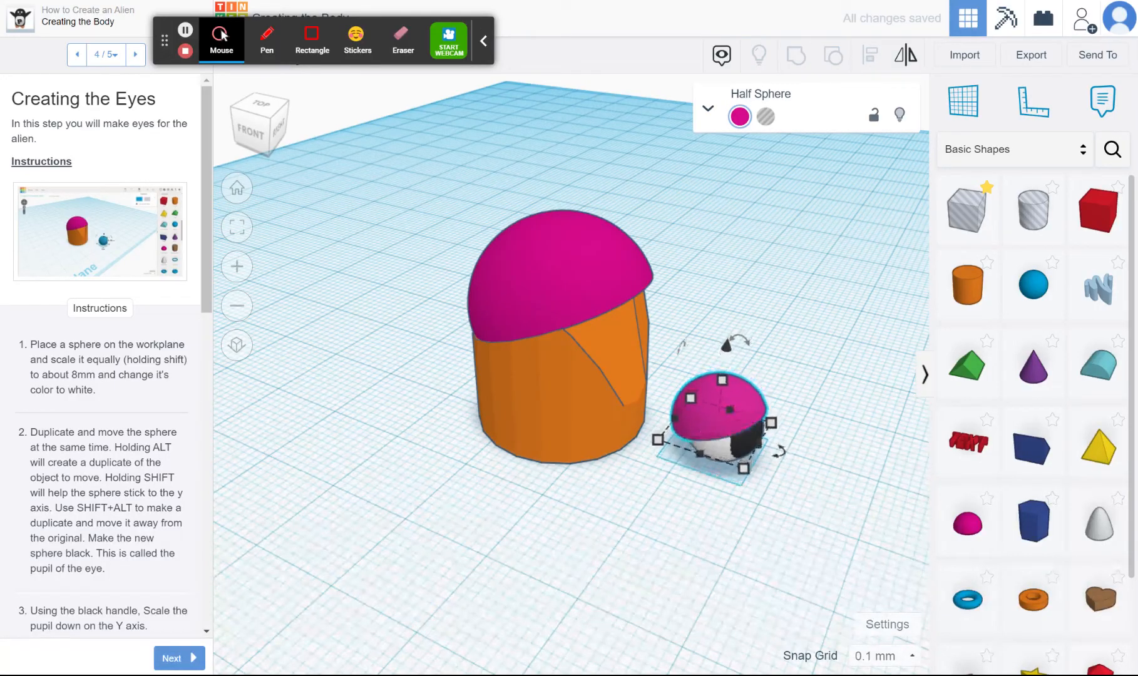
pyautogui.press('Right')
pyautogui.press('Right')
pyautogui.press('Right')
pyautogui.press('Right')
pyautogui.press('Right')
pyautogui.press('Right')
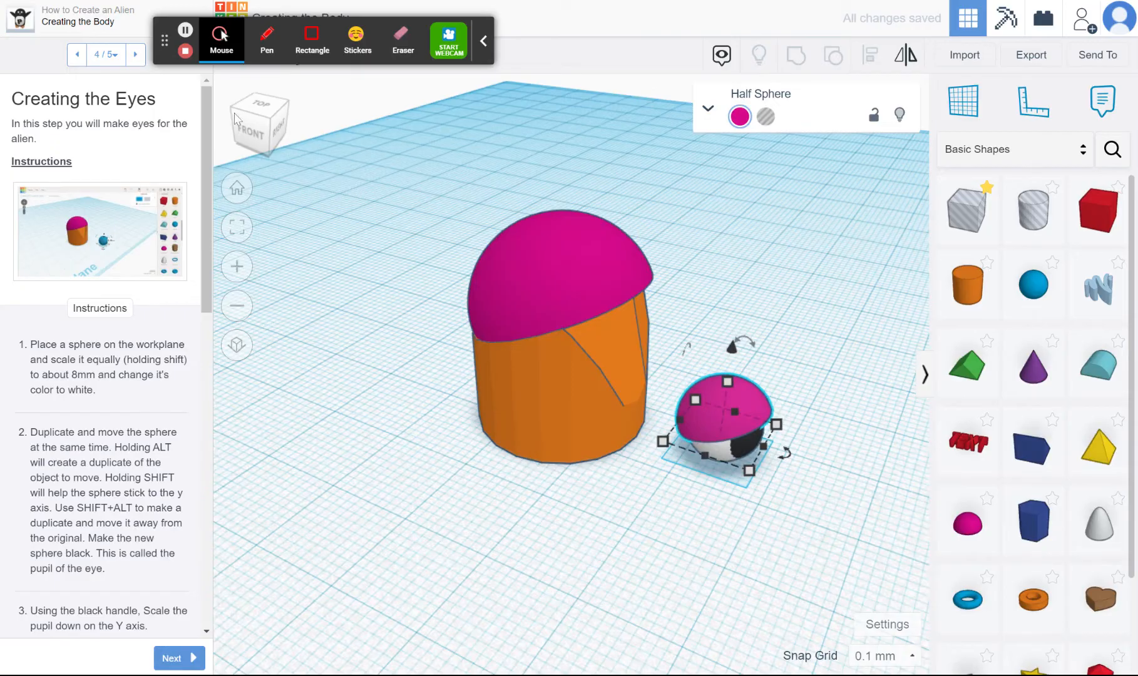
# Centre the eyelid sideways over the pupil and lower it slightly so that it fits snugly on the eye
pyautogui.click(268, 115)
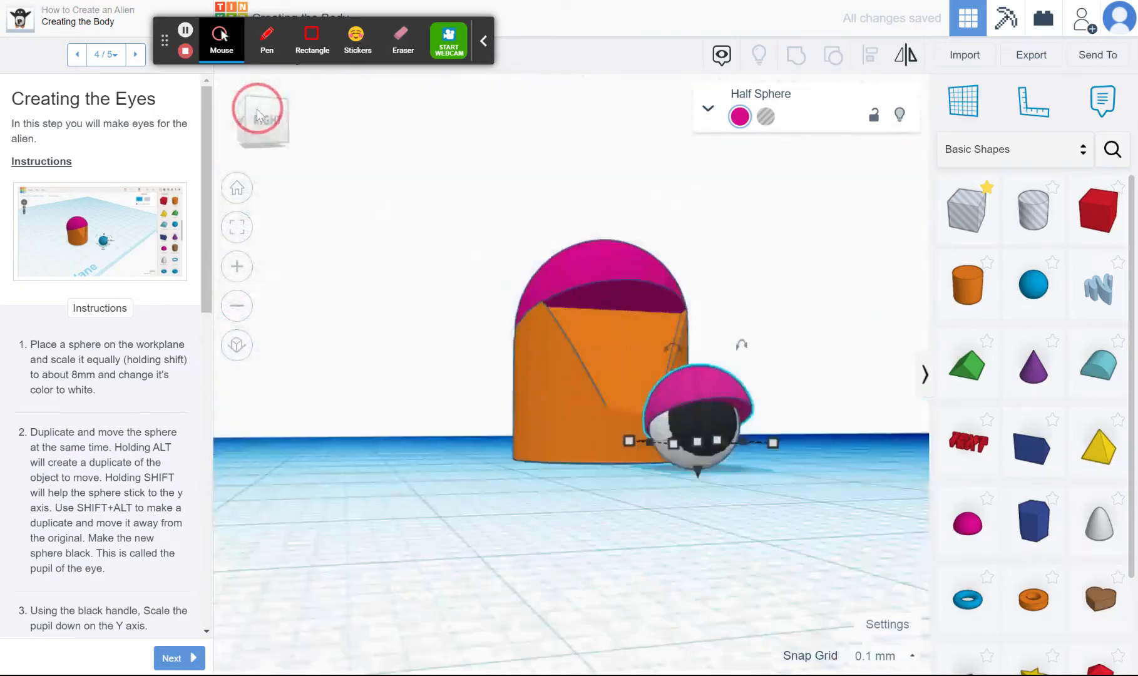
pyautogui.press('Left')
pyautogui.press('Left')
pyautogui.press('Left')
pyautogui.press('Left')
pyautogui.press('Left')
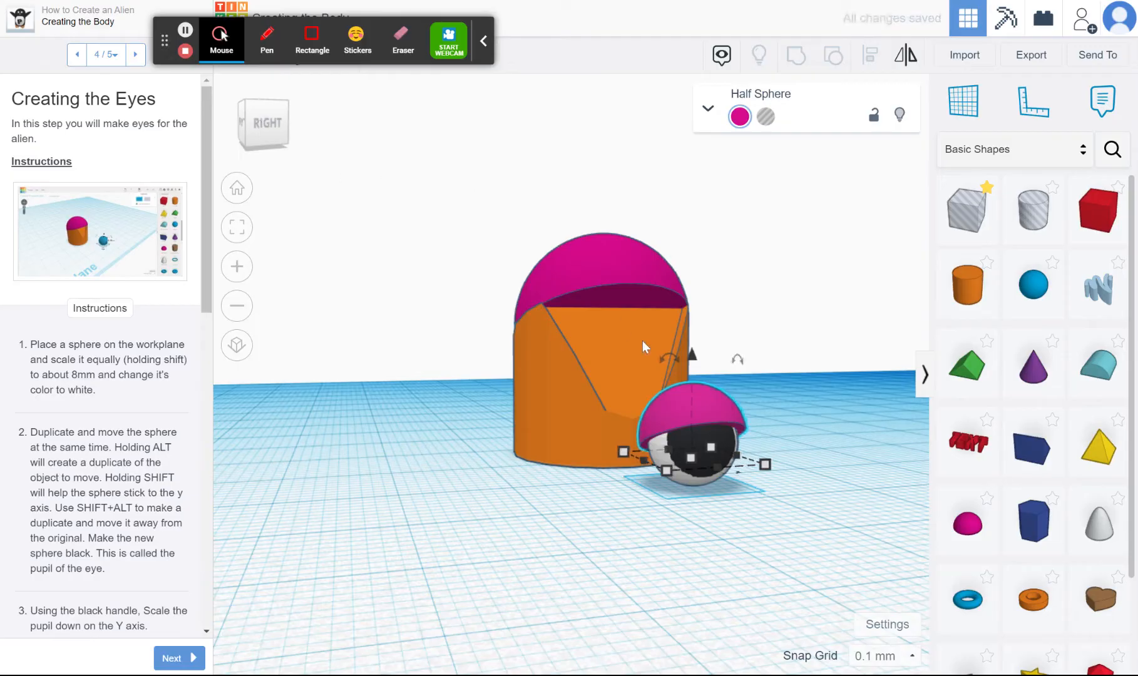
pyautogui.moveTo(692, 358); pyautogui.dragTo(695, 369)
# Advance the lesson to the Creating the Details page
pyautogui.click(178, 656)
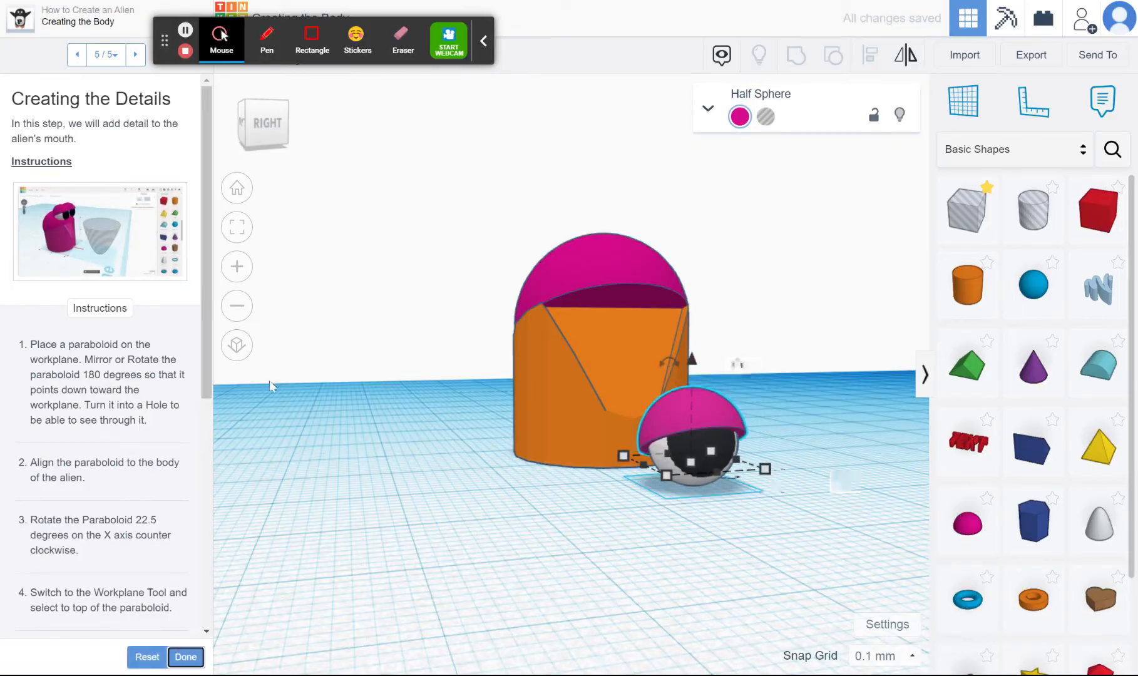
pyautogui.click(252, 111)
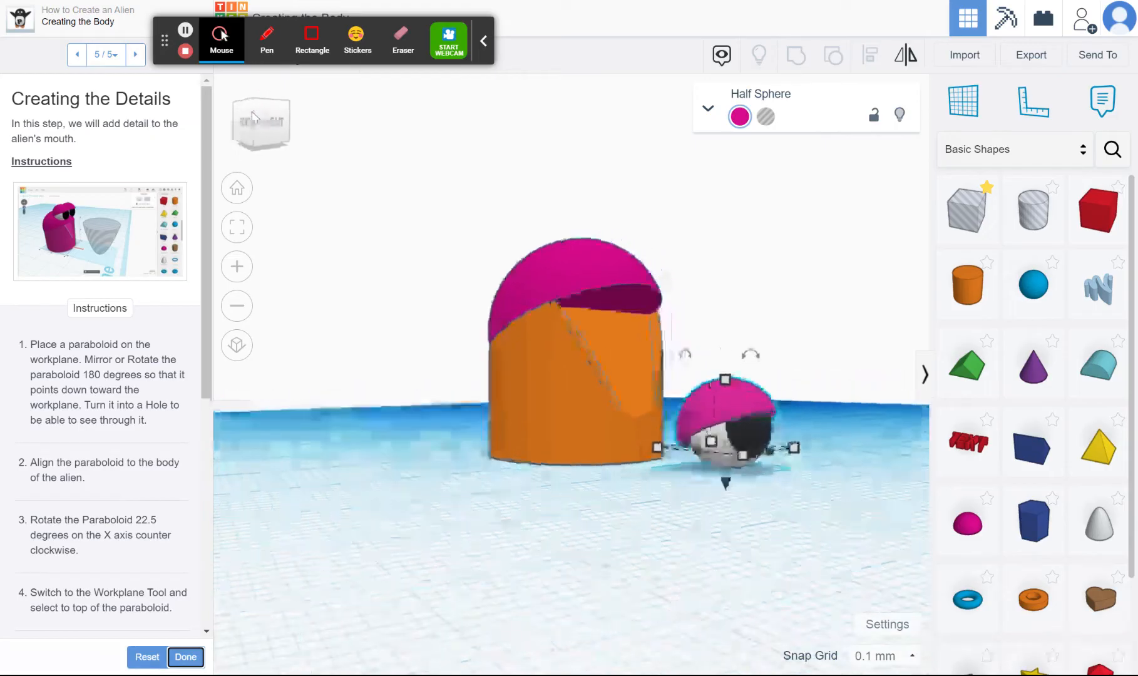
pyautogui.click(264, 116)
pyautogui.moveTo(264, 121)
pyautogui.mouseDown()
pyautogui.moveTo(280, 102)
pyautogui.moveTo(266, 102)
pyautogui.moveTo(266, 117)
pyautogui.mouseUp()
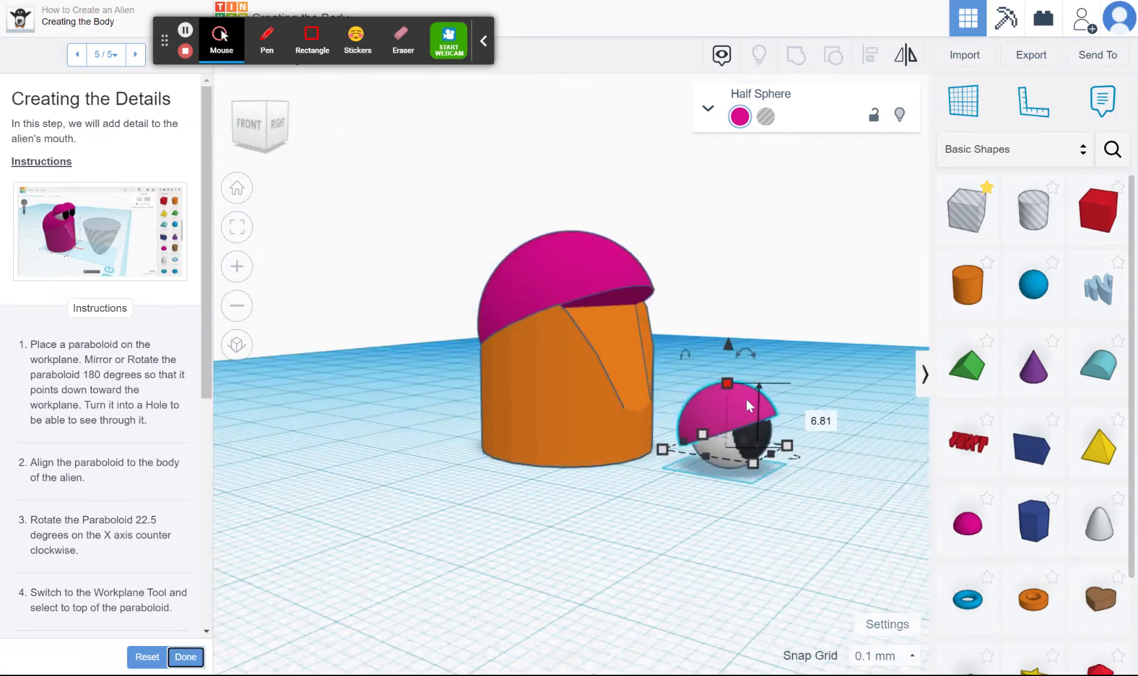
# Group the eyelid, white sphere and pupil into one eye and turn on Multicolor to keep their colours
pyautogui.moveTo(791, 506); pyautogui.dragTo(709, 387)
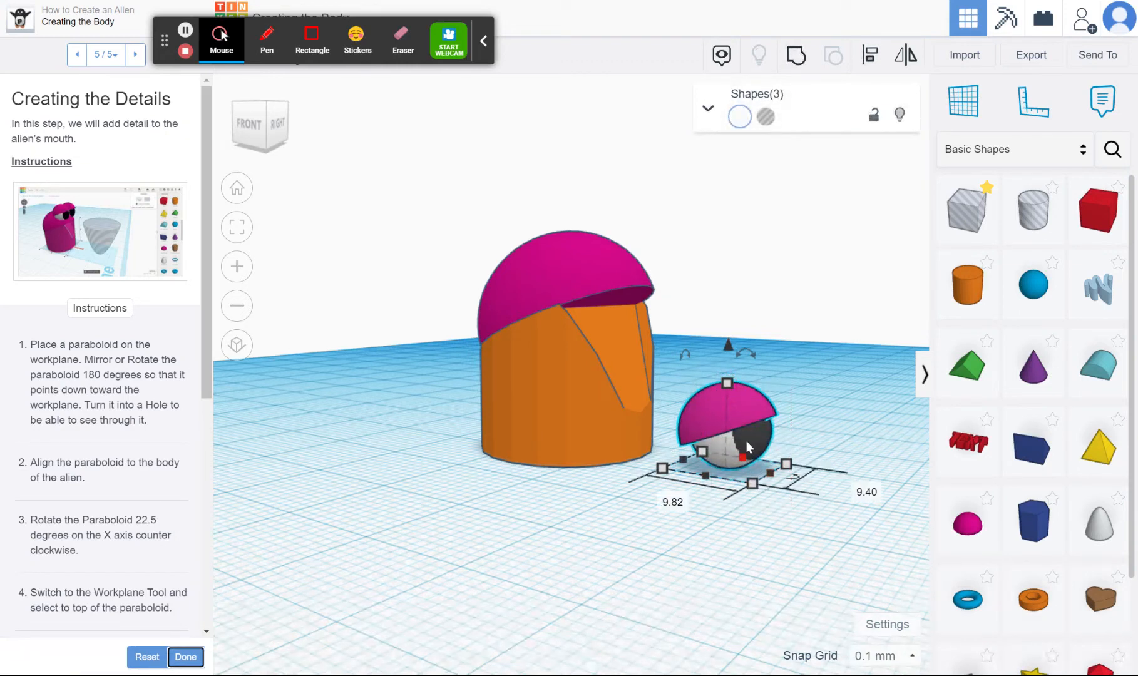
pyautogui.click(797, 61)
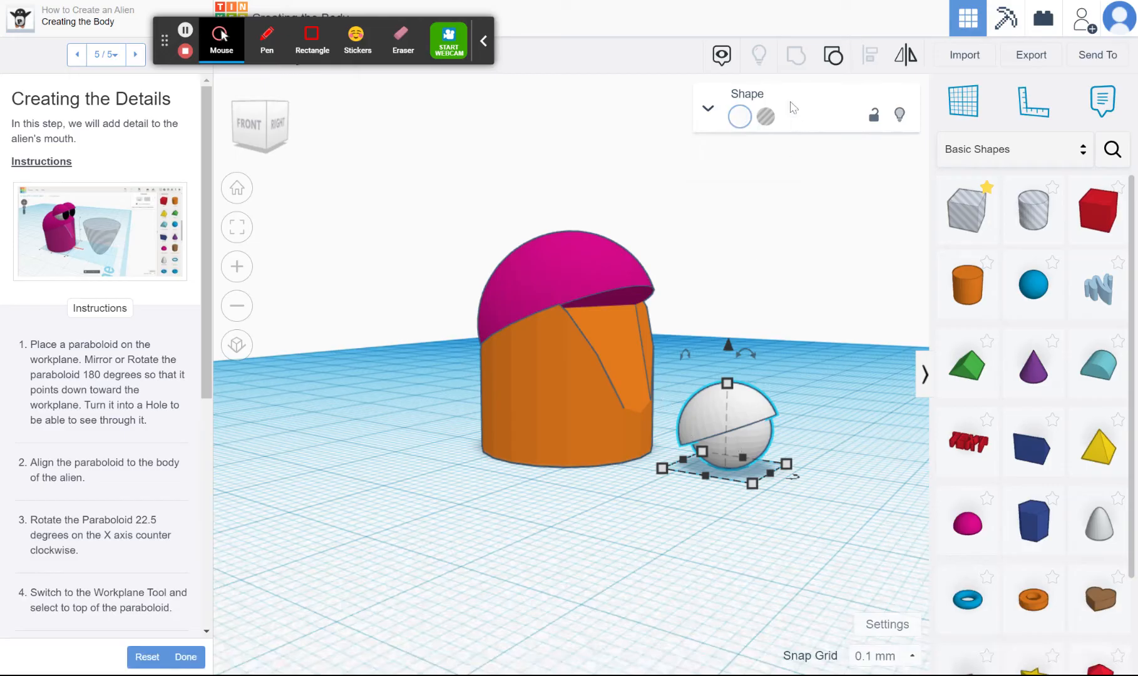
pyautogui.click(740, 118)
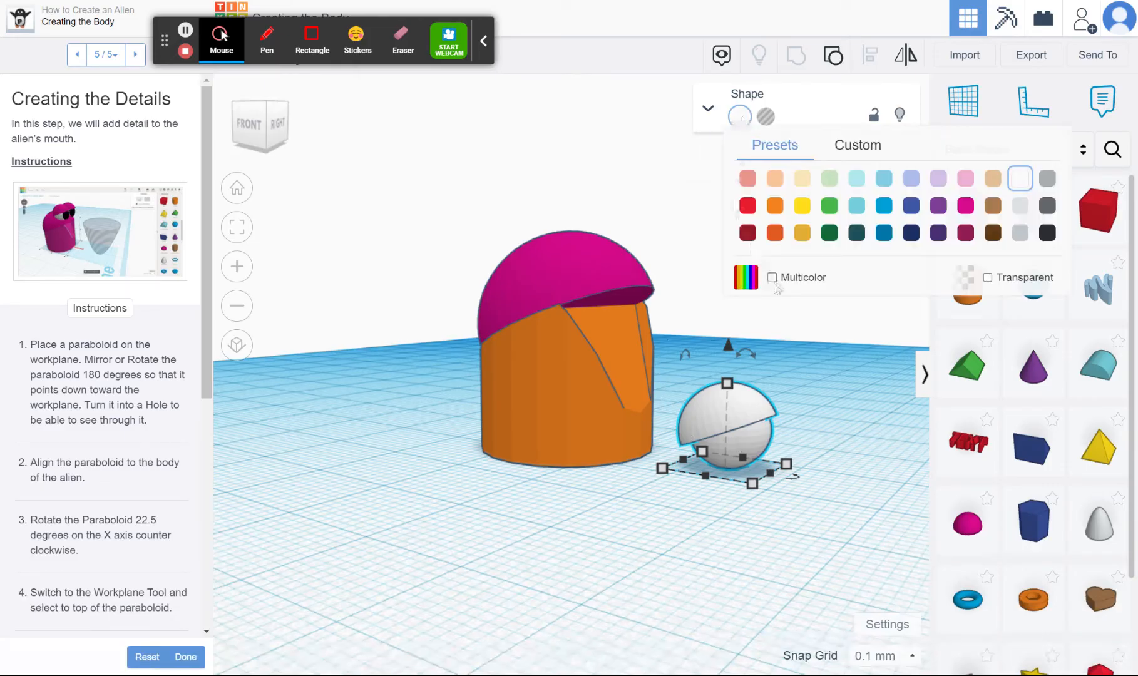
pyautogui.click(774, 283)
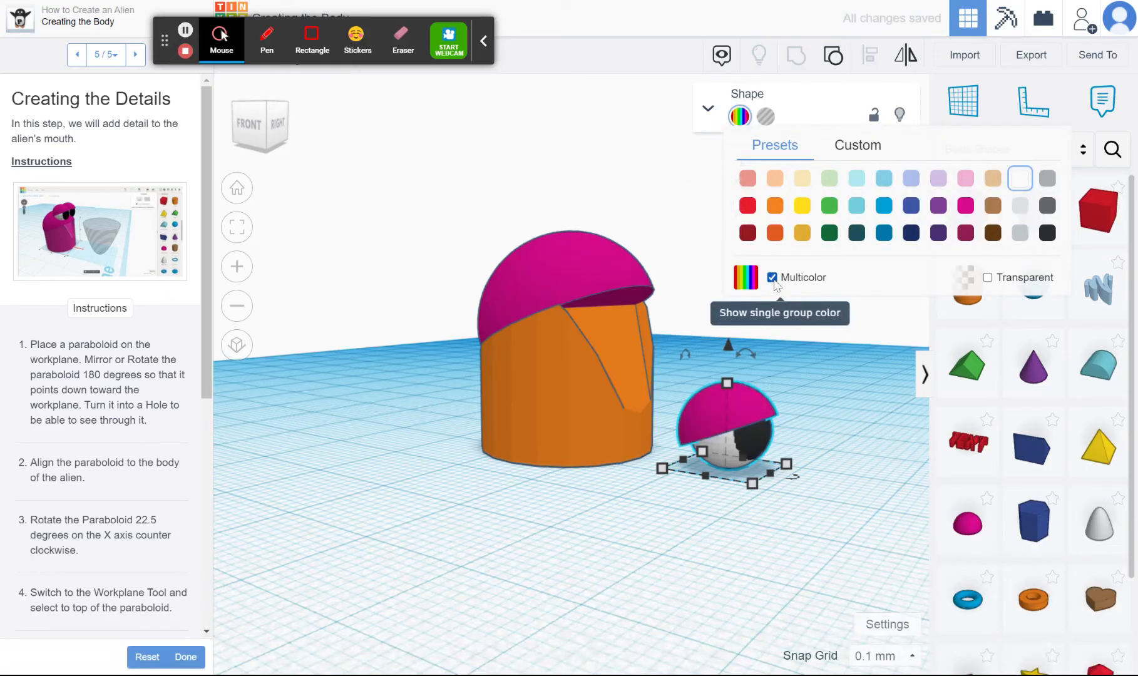
pyautogui.click(865, 375)
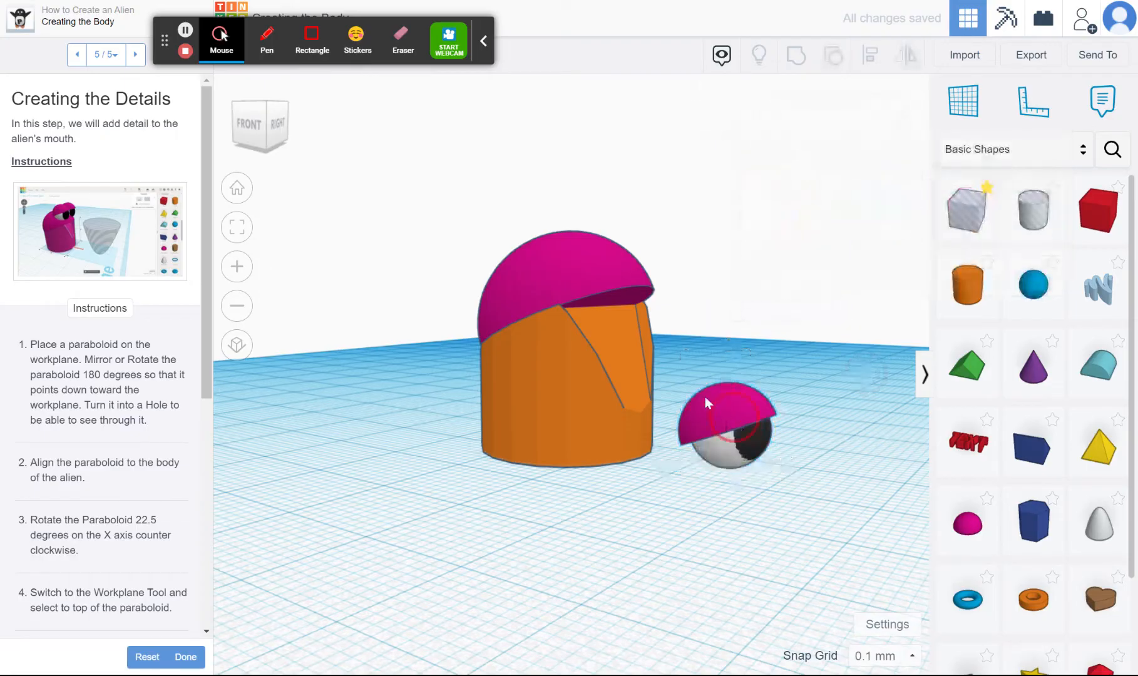
# Move the grouped eye to the alien, raise it 20.2 mm, and nudge it into place on one side of the head
pyautogui.moveTo(732, 428); pyautogui.dragTo(579, 437)
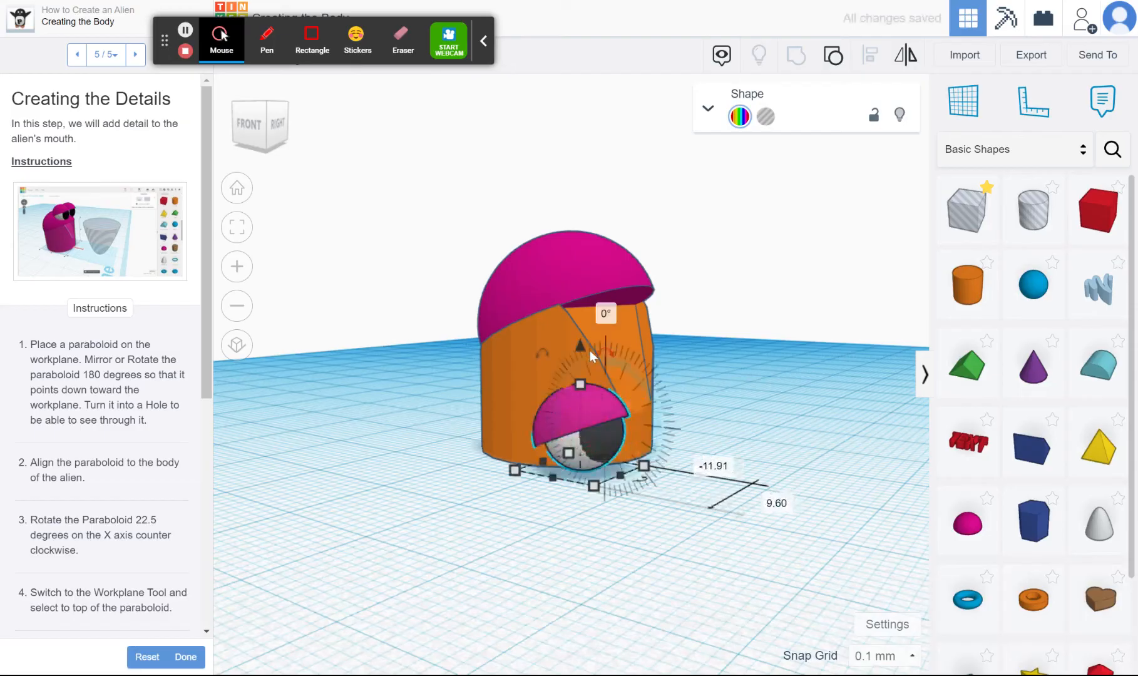
pyautogui.moveTo(578, 350); pyautogui.dragTo(569, 148)
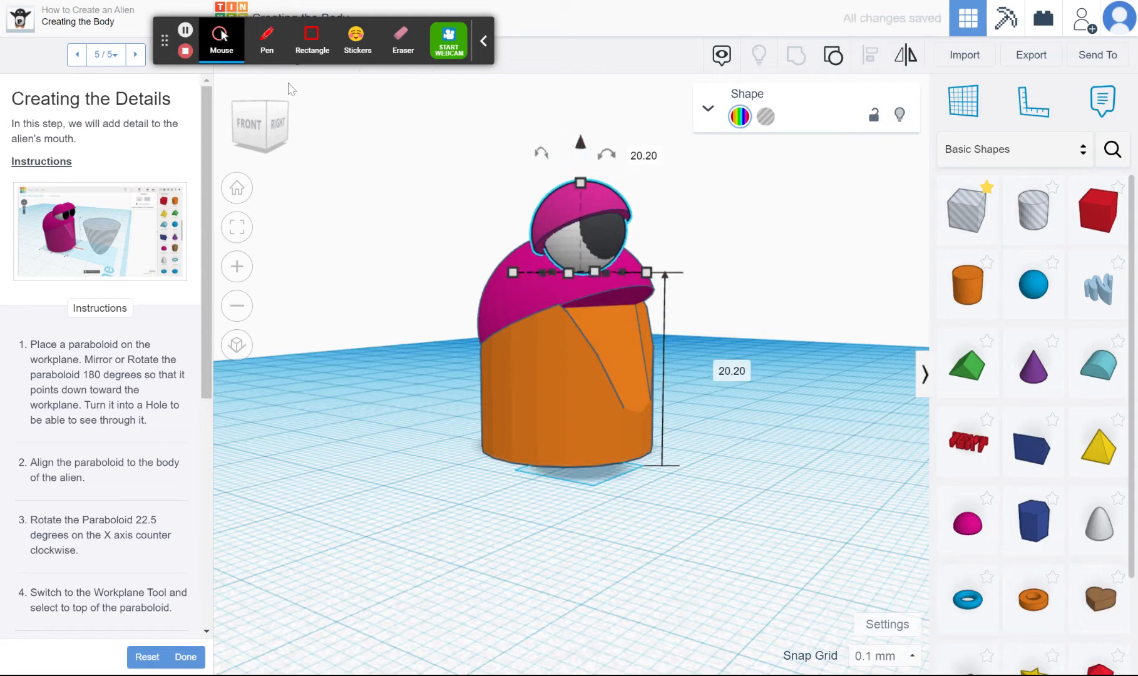
pyautogui.click(263, 113)
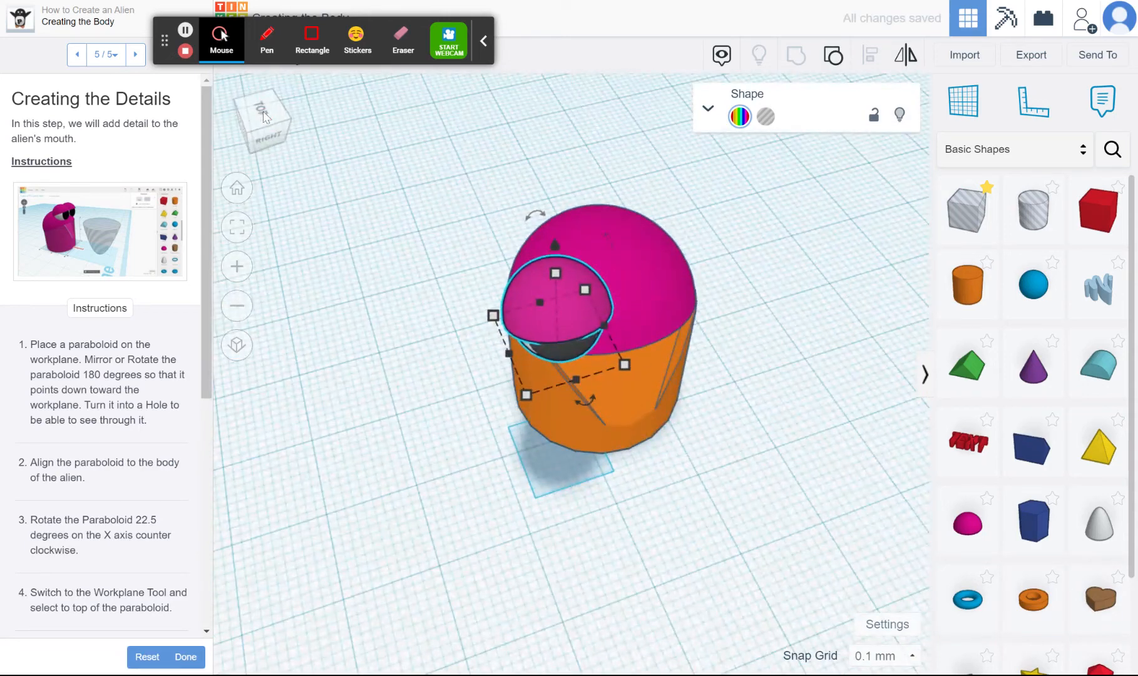
pyautogui.press('Up')
pyautogui.press('Up')
pyautogui.press('Up')
pyautogui.press('Up')
pyautogui.press('Up')
pyautogui.press('Up')
pyautogui.press('Up')
pyautogui.press('Up')
pyautogui.press('Up')
pyautogui.press('Up')
pyautogui.press('Up')
pyautogui.press('Up')
pyautogui.press('Up')
pyautogui.press('Up')
pyautogui.press('Up')
pyautogui.press('Up')
pyautogui.press('Up')
pyautogui.press('Up')
pyautogui.press('Up')
pyautogui.press('Up')
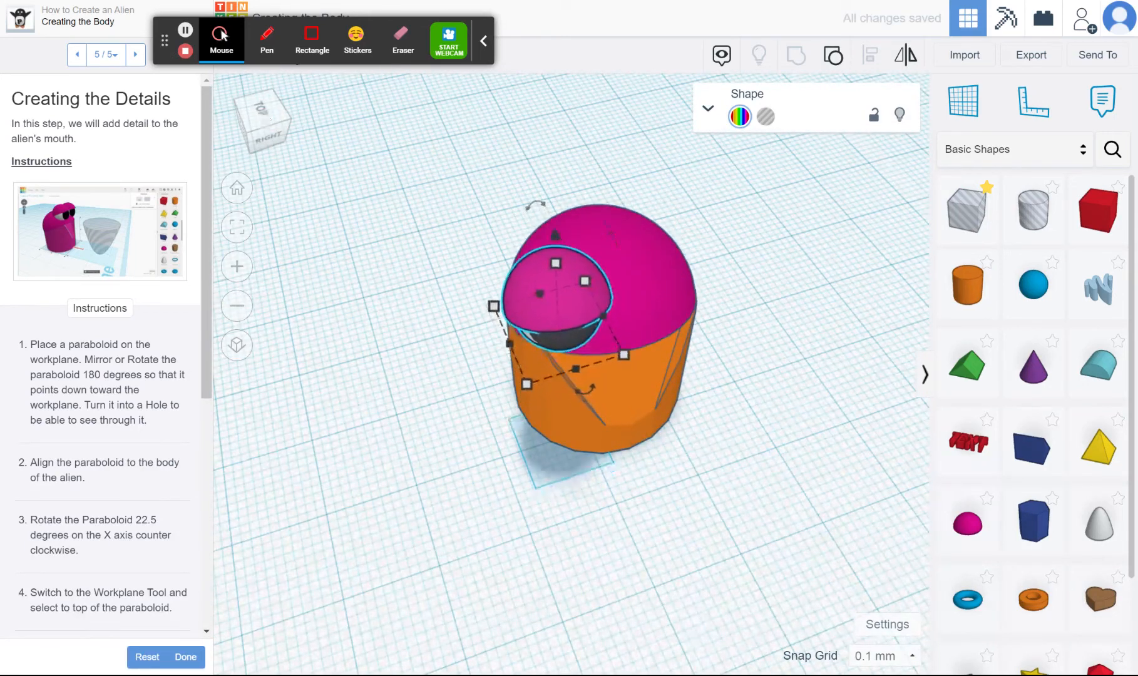
pyautogui.press('Up')
pyautogui.press('Up')
pyautogui.press('Up')
pyautogui.press('Up')
pyautogui.press('Up')
pyautogui.press('Up')
pyautogui.press('Up')
pyautogui.press('Up')
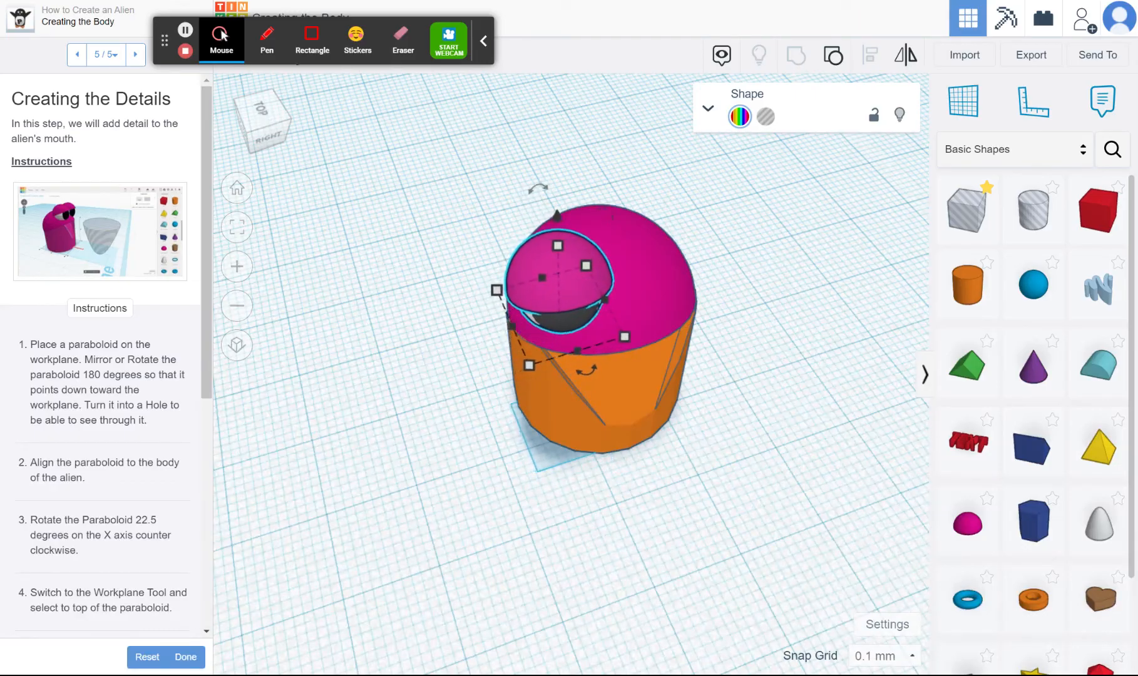
pyautogui.press('Up')
pyautogui.press('Up')
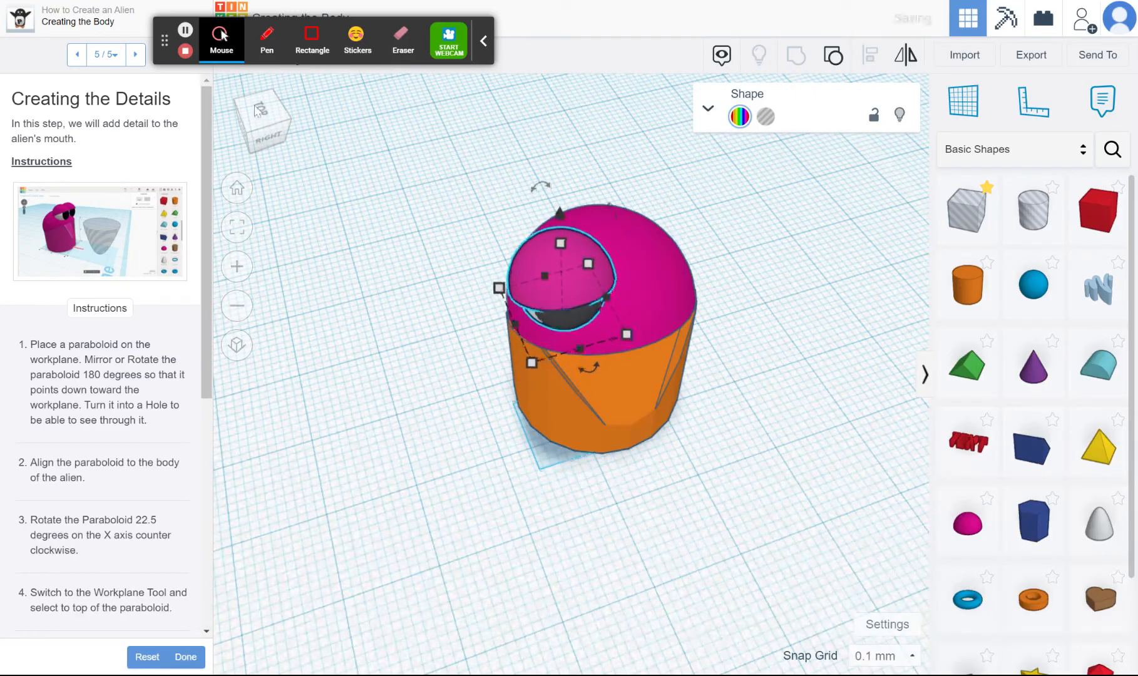
# Duplicate the eye and shift the copy sideways to the opposite side of the head, beside the original
pyautogui.moveTo(257, 111)
pyautogui.mouseDown()
pyautogui.moveTo(285, 120)
pyautogui.moveTo(253, 119)
pyautogui.mouseUp()
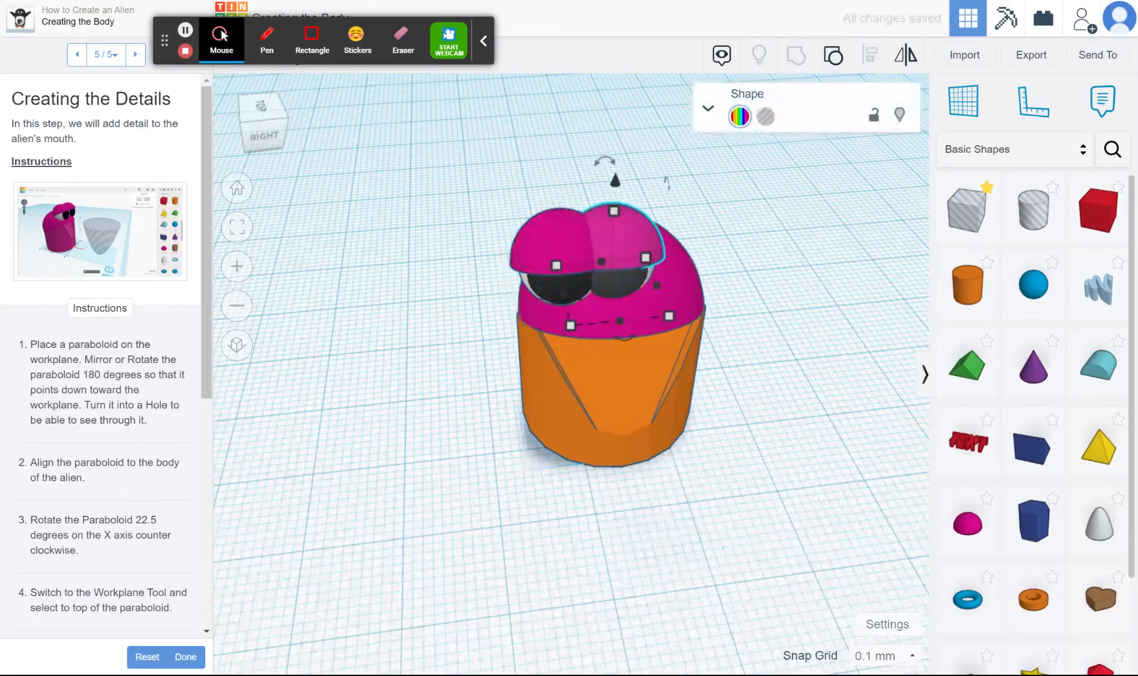
pyautogui.hotkey('shift', 'Right')
pyautogui.hotkey('shift', 'Right')
pyautogui.hotkey('shift', 'Right')
pyautogui.hotkey('shift', 'Right')
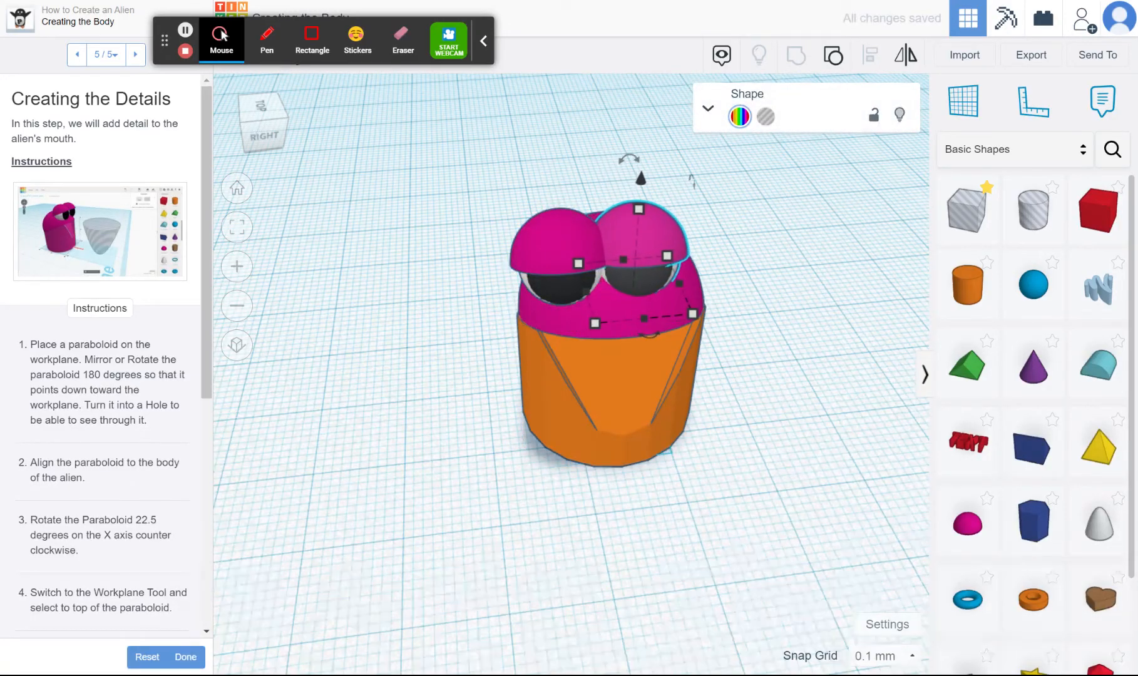
pyautogui.hotkey('shift', 'Right')
pyautogui.hotkey('shift', 'Right')
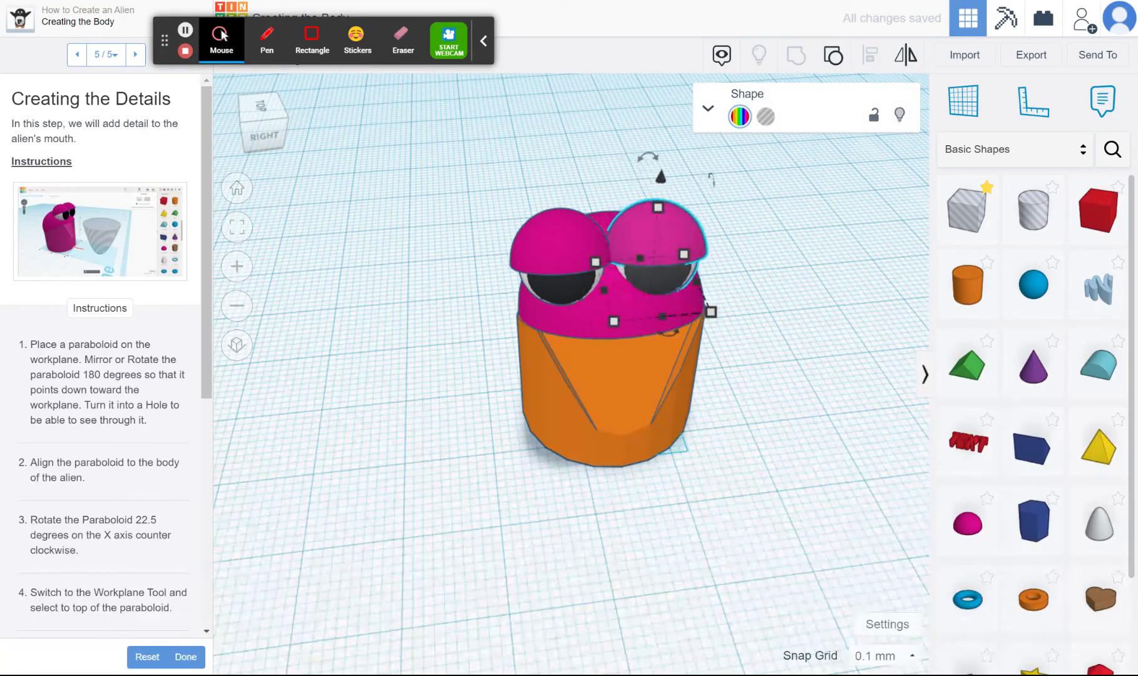
pyautogui.hotkey('shift', 'Right')
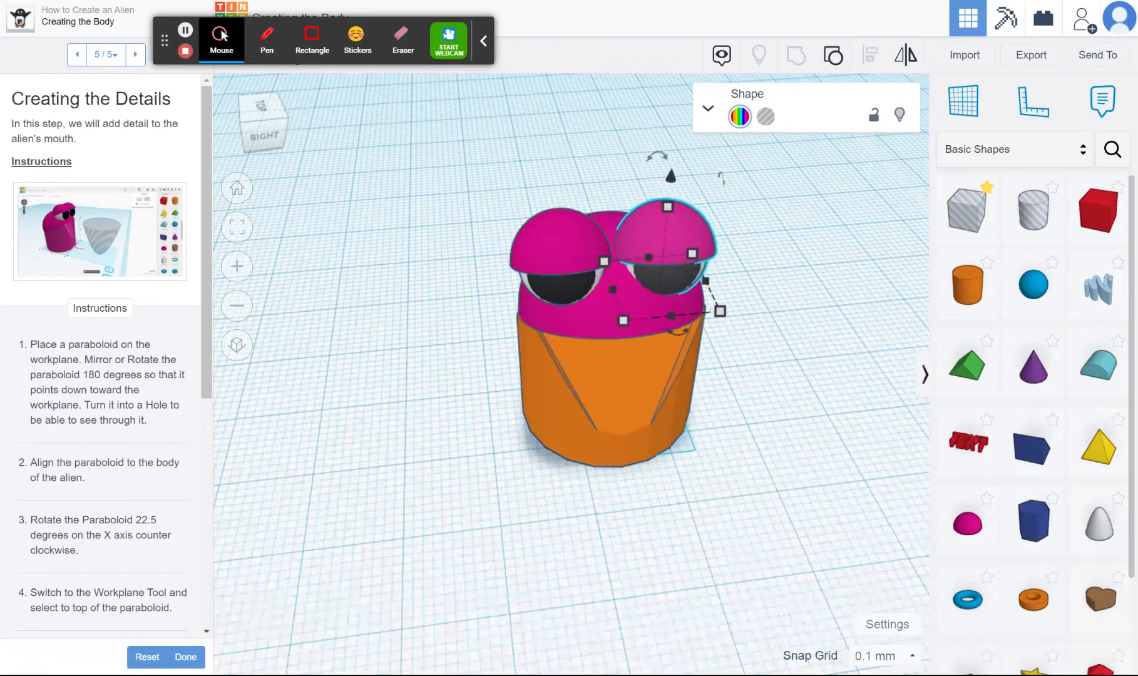
# Select both eyes and nudge them slightly toward the front of the head, then deselect them
pyautogui.click(247, 104)
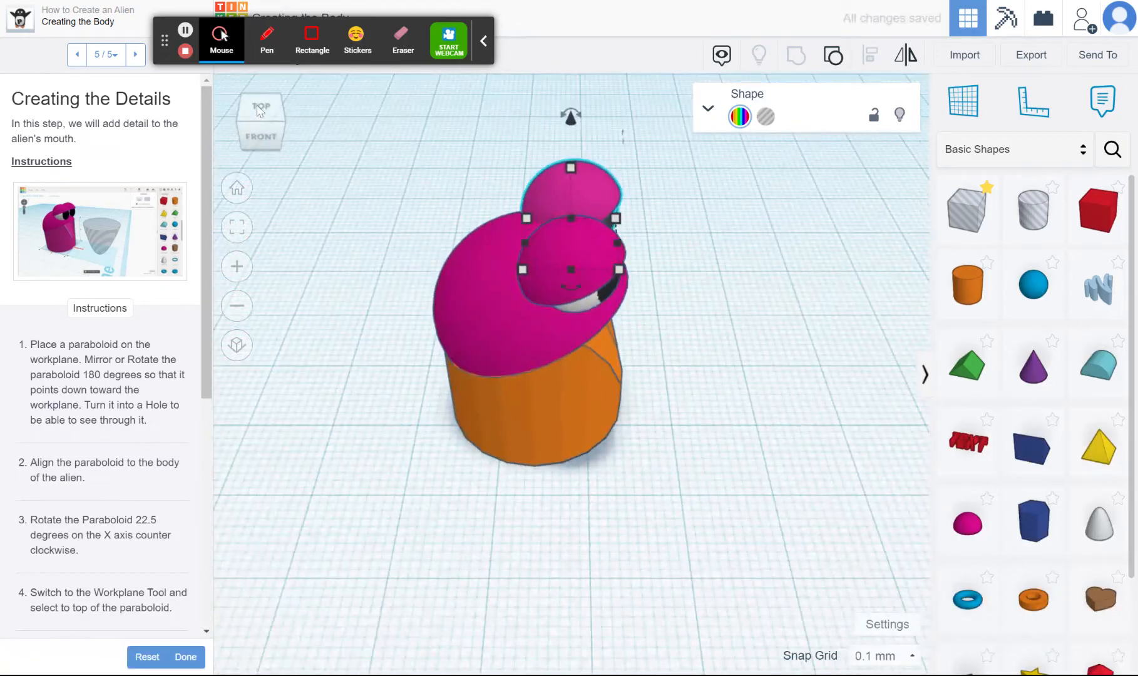
pyautogui.click(263, 116)
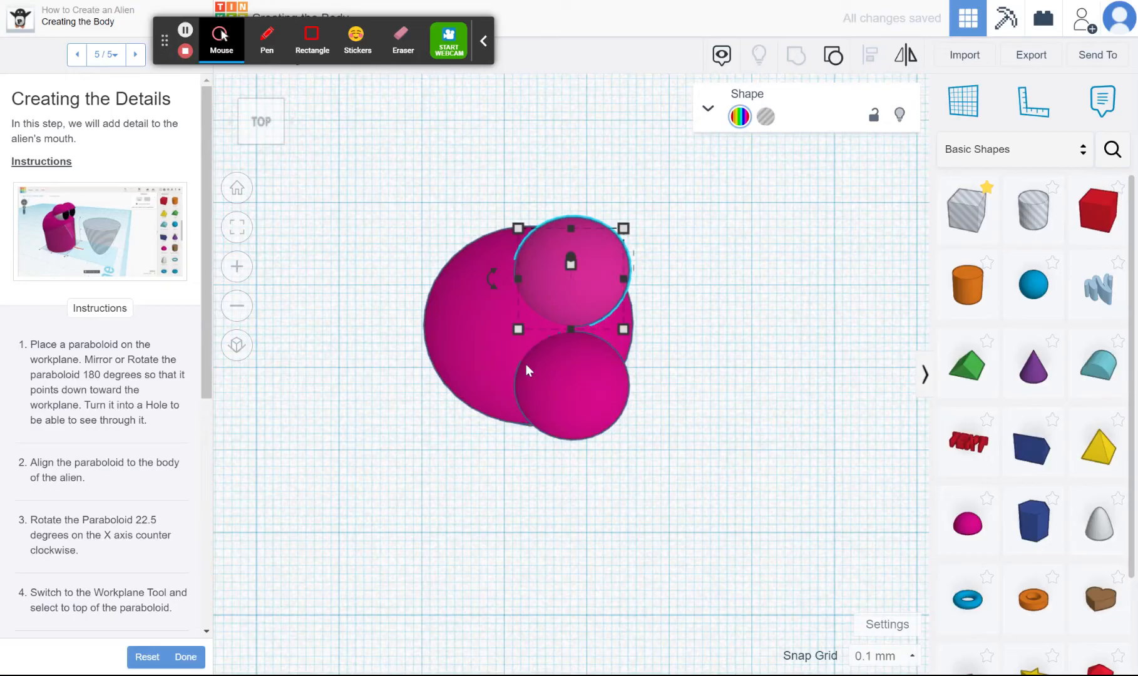
pyautogui.keyDown('shift'); pyautogui.click(564, 375); pyautogui.keyUp('shift')
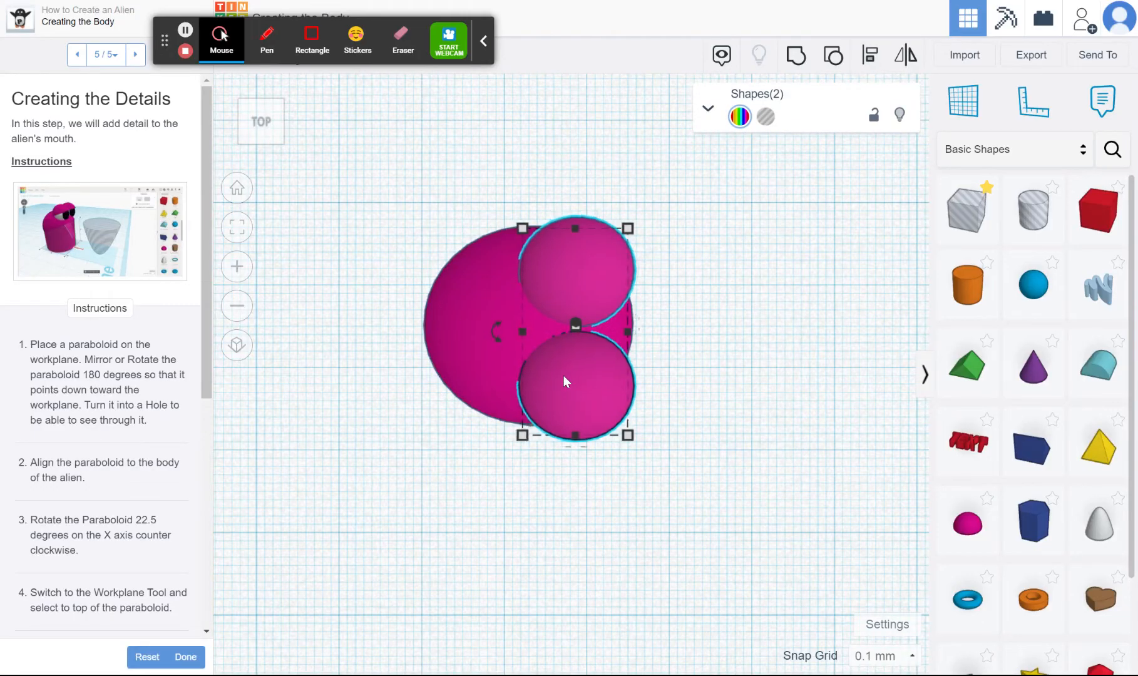
pyautogui.click(265, 132)
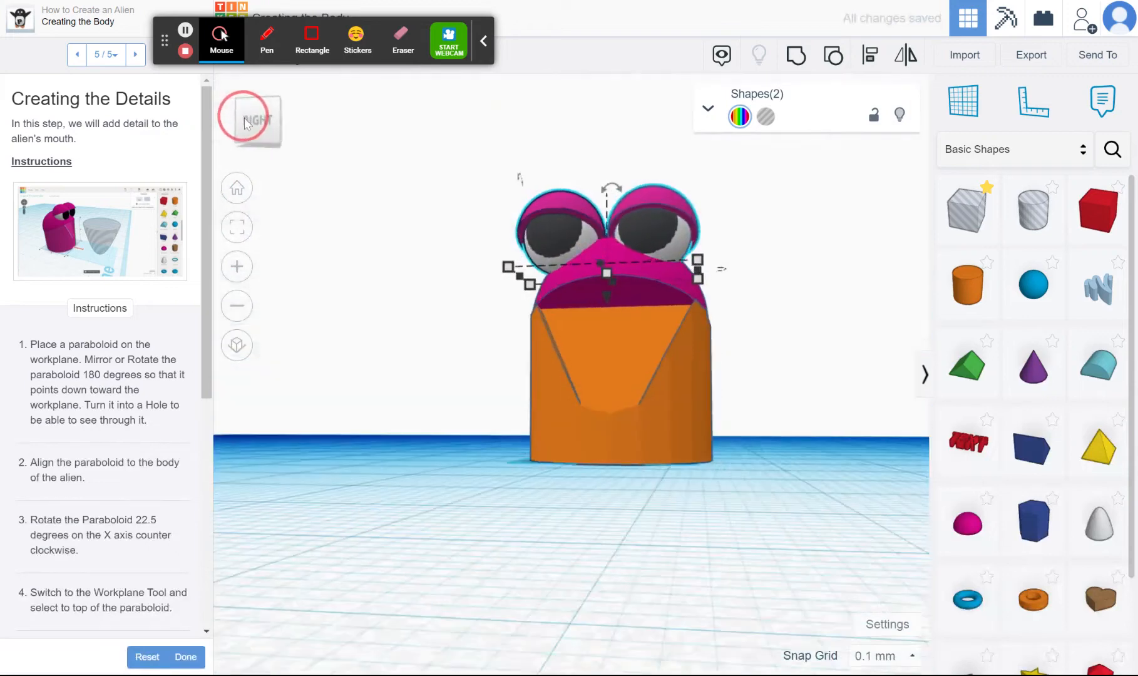
pyautogui.click(245, 117)
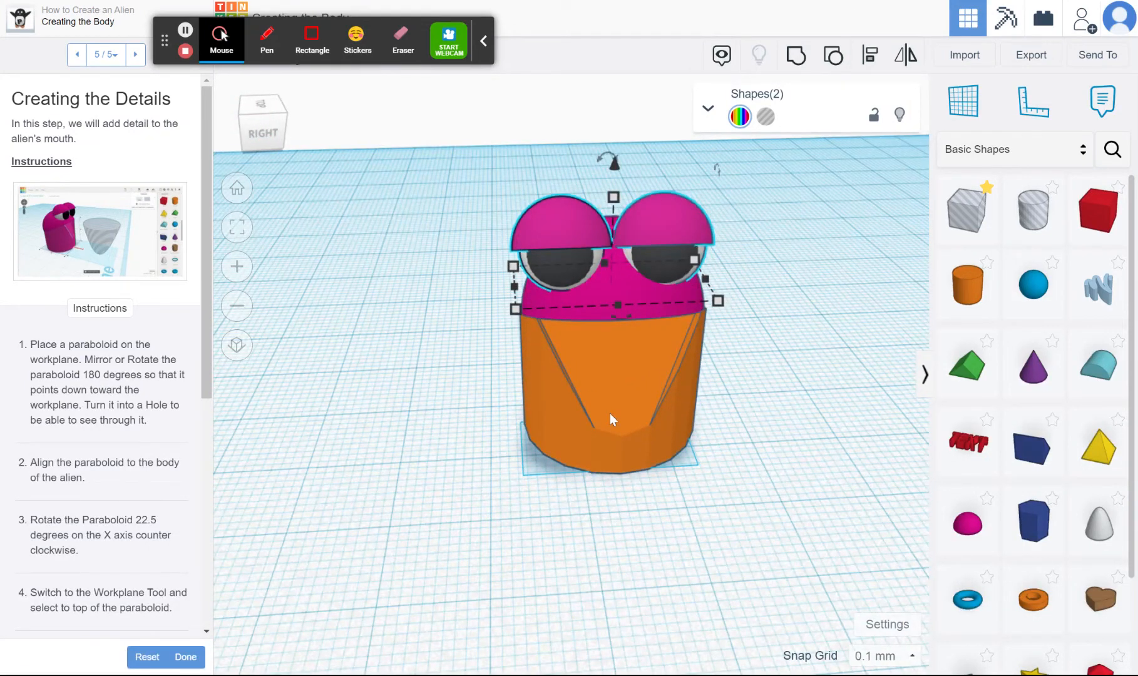
pyautogui.click(751, 436)
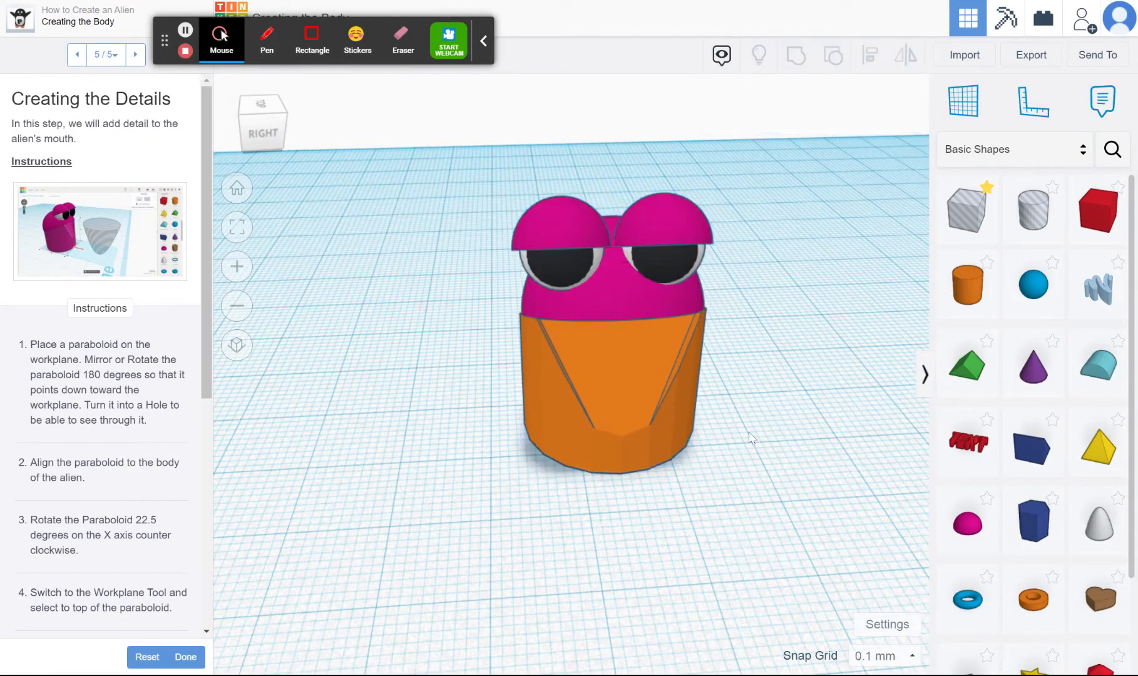
# Group the alien's body and head into one pink shape
pyautogui.moveTo(732, 408); pyautogui.dragTo(621, 302)
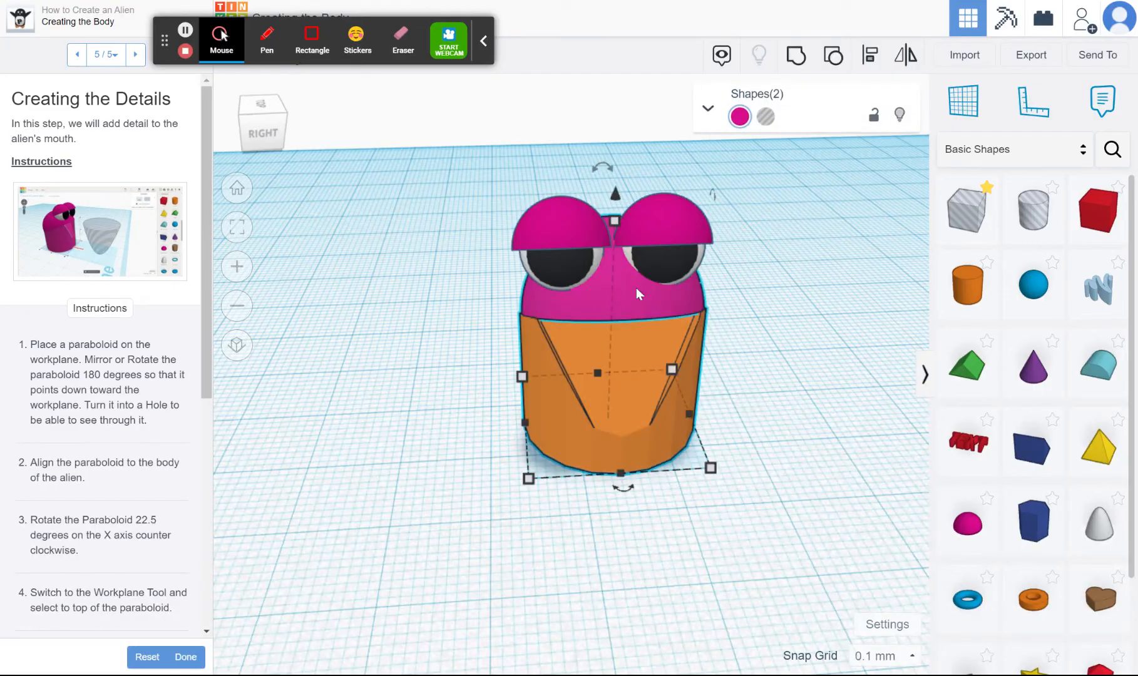
pyautogui.click(797, 56)
pyautogui.click(717, 281)
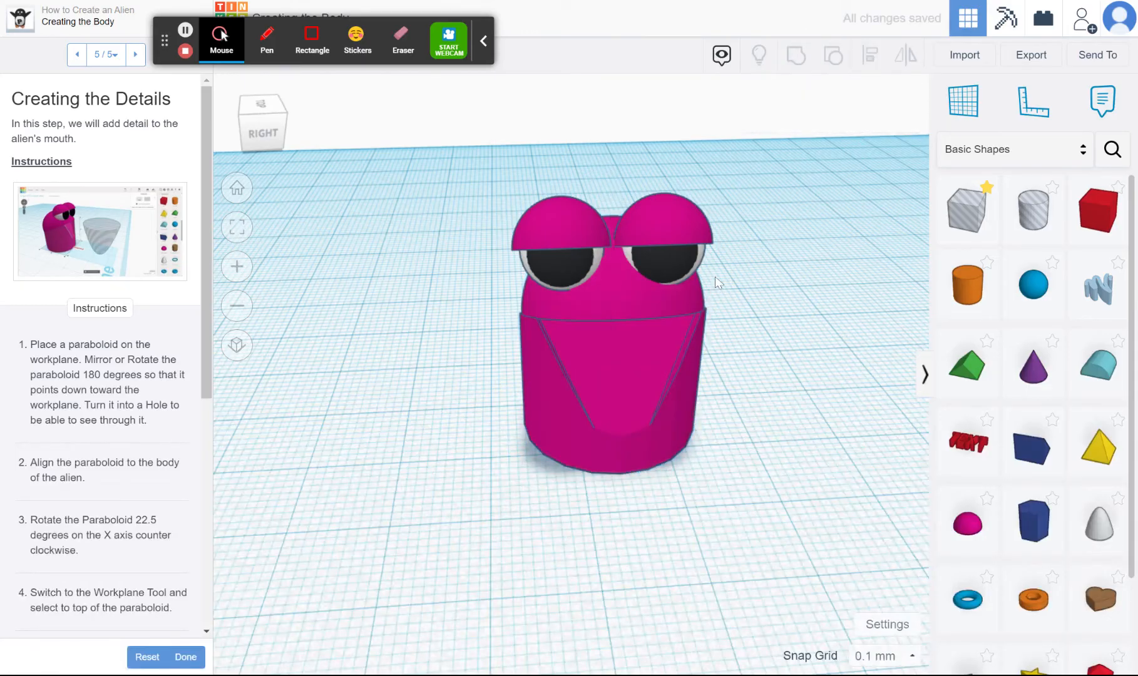
# Group the two eyes into one multicolour shape
pyautogui.click(674, 251)
pyautogui.keyDown('shift'); pyautogui.click(570, 242); pyautogui.keyUp('shift')
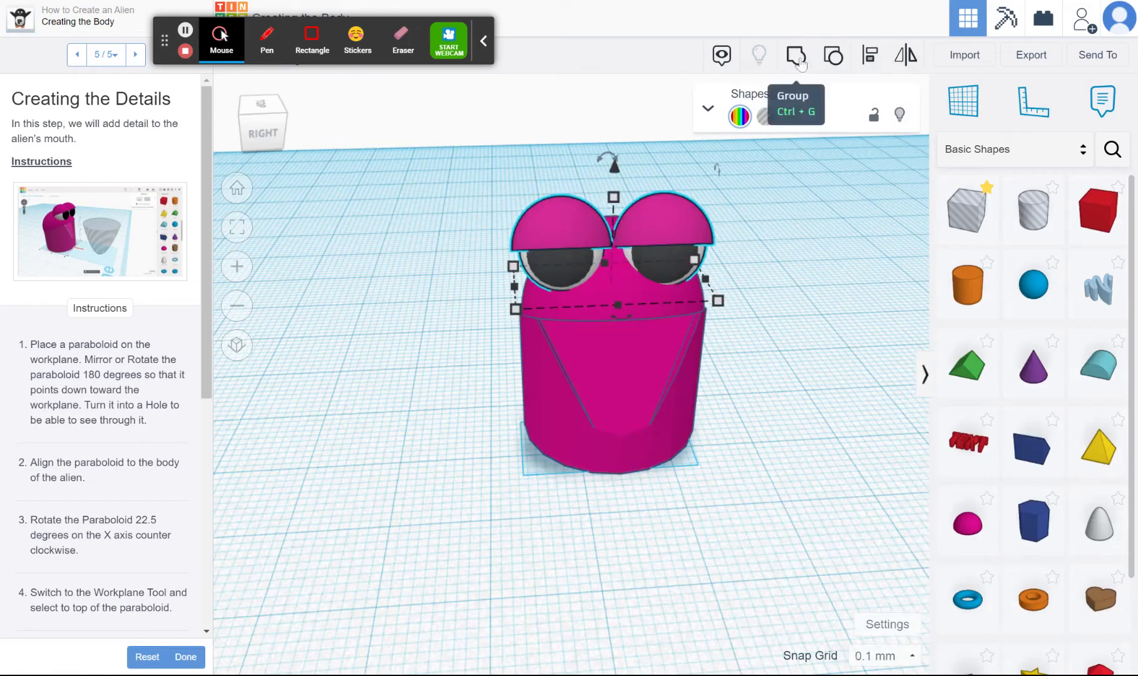
pyautogui.click(796, 56)
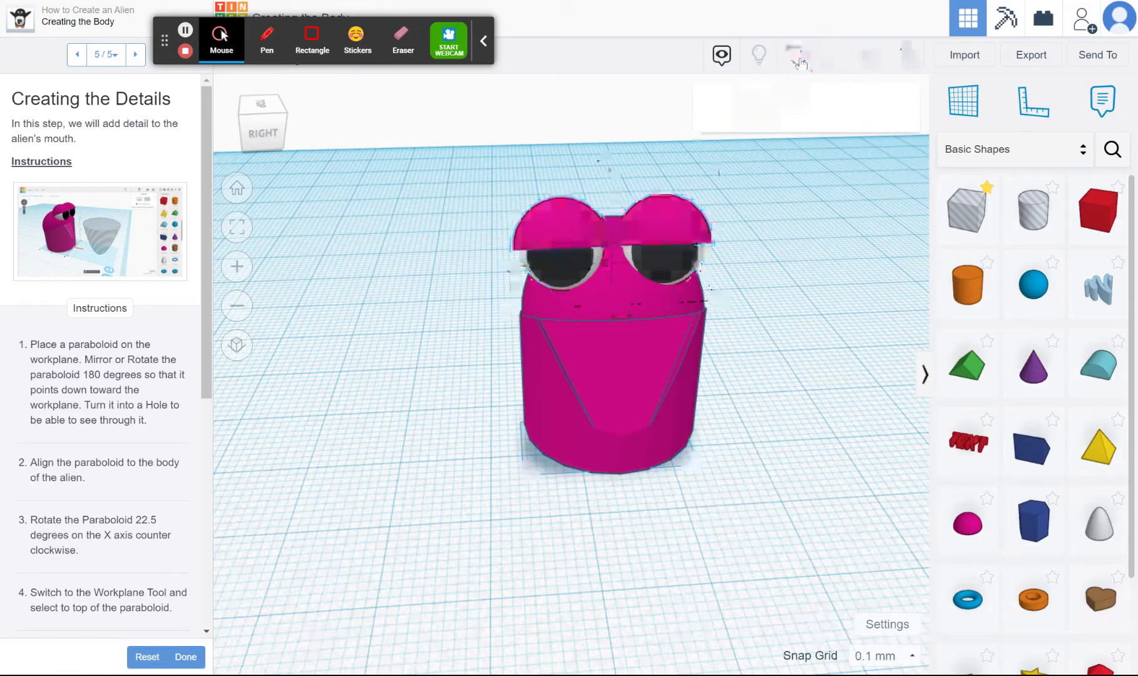
# Align the grouped eyes and the alien's body to a common centre across the alien's width
pyautogui.keyDown('shift'); pyautogui.click(620, 357); pyautogui.keyUp('shift')
pyautogui.moveTo(774, 489); pyautogui.dragTo(500, 191)
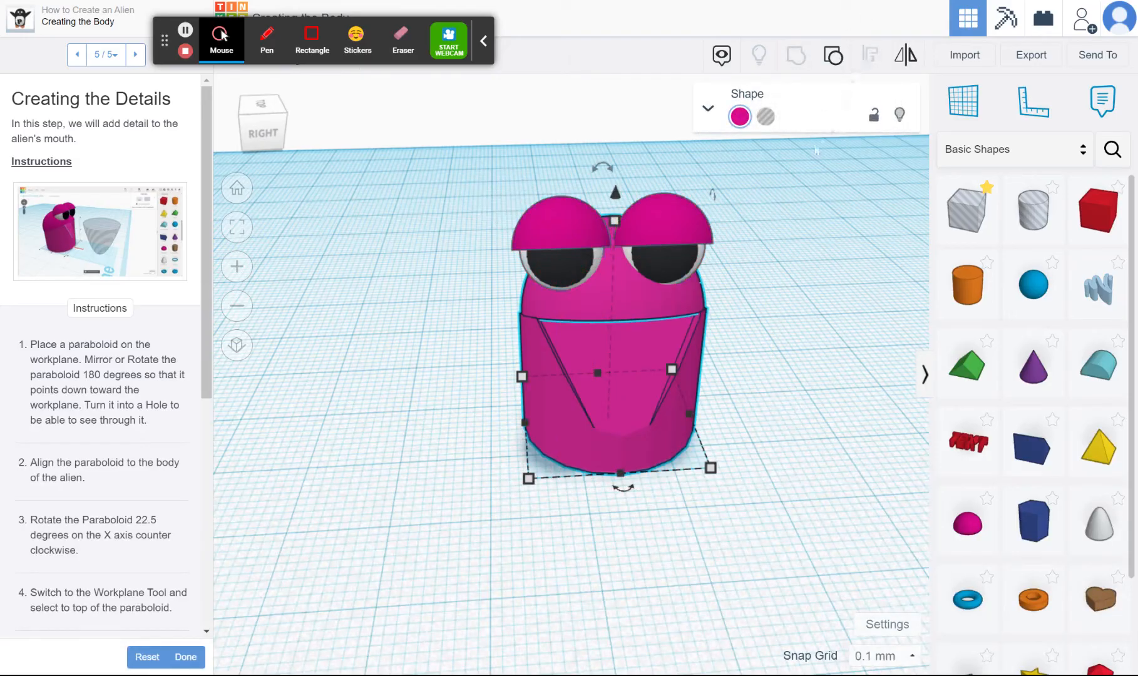
pyautogui.moveTo(794, 439); pyautogui.dragTo(549, 190)
pyautogui.click(871, 55)
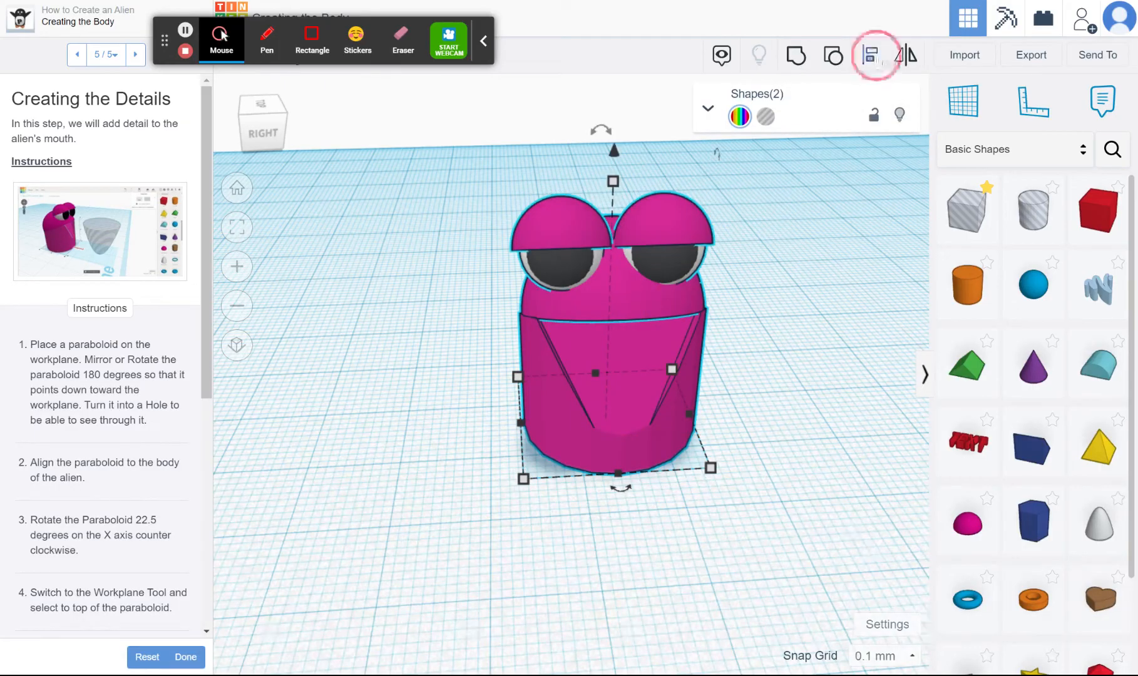
pyautogui.click(624, 491)
pyautogui.click(811, 501)
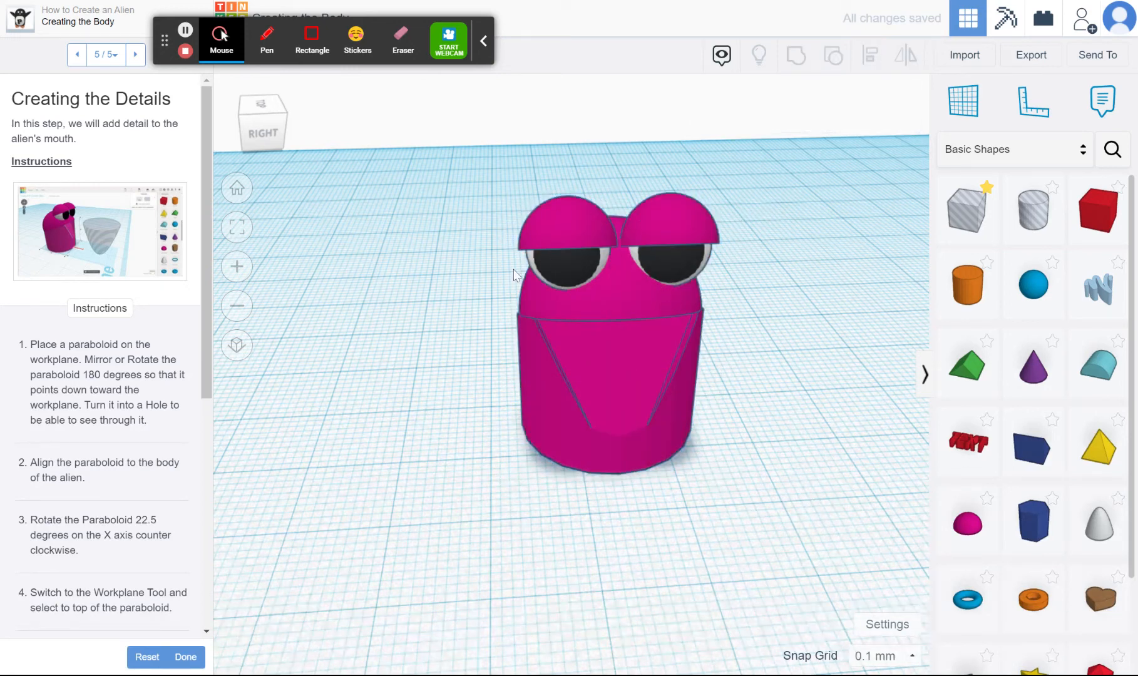
# Examine the alien from several angles and read the lesson's instructions for the mouth paraboloid and the tooth
pyautogui.click(267, 107)
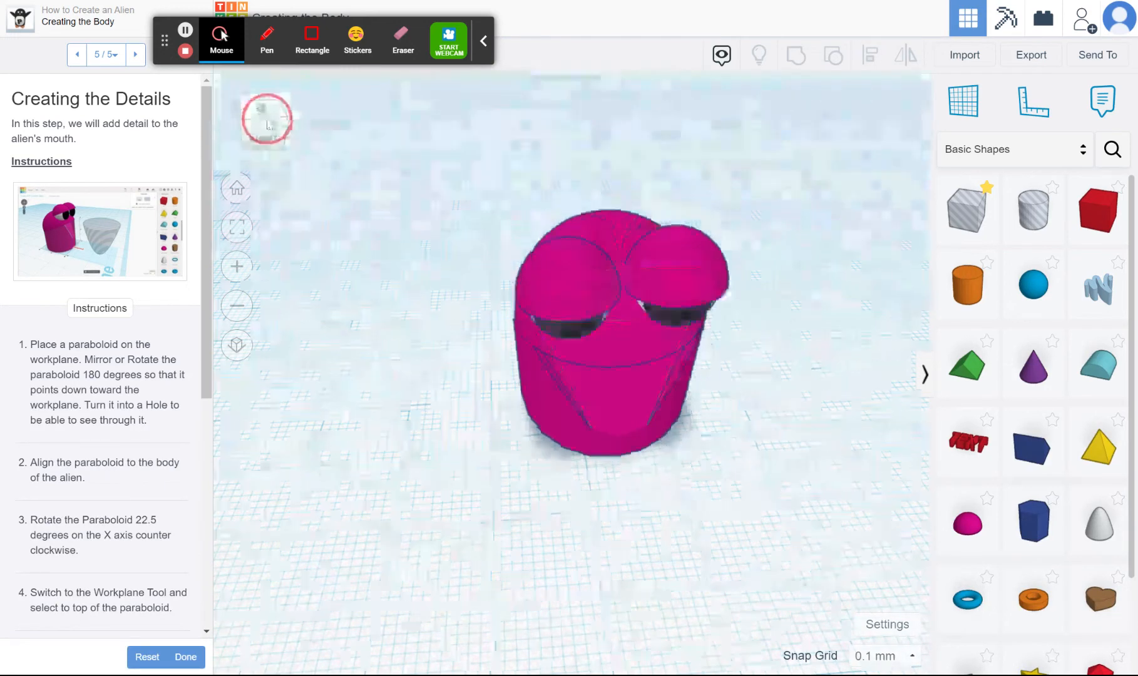
pyautogui.click(264, 117)
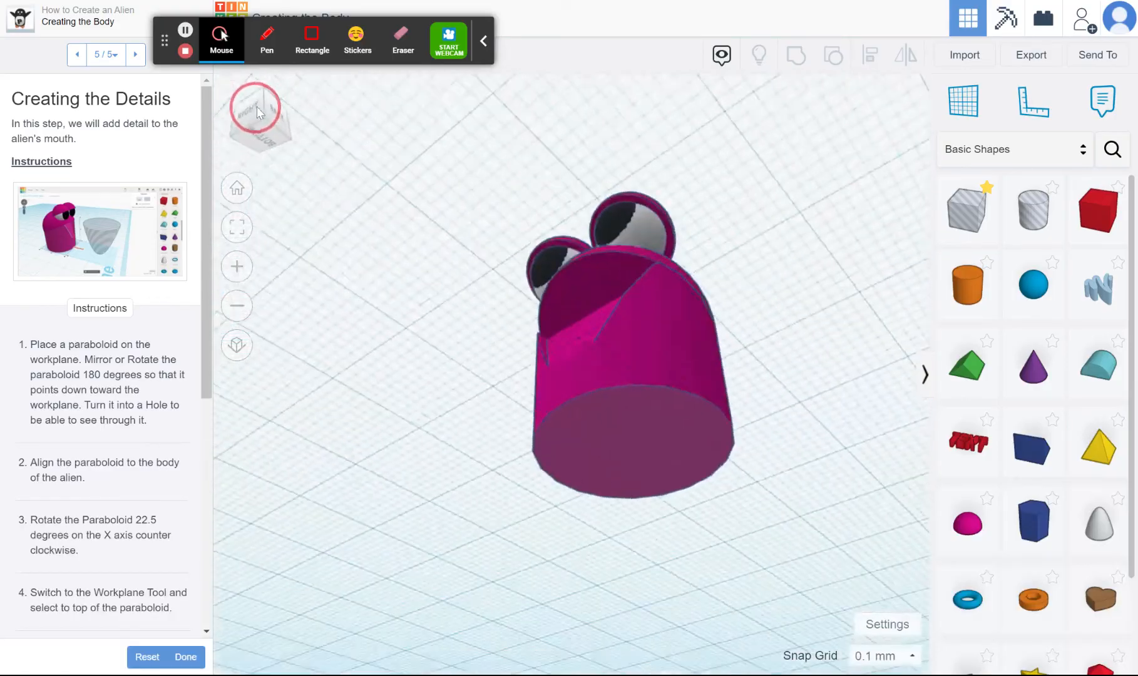
pyautogui.moveTo(264, 117); pyautogui.dragTo(273, 122)
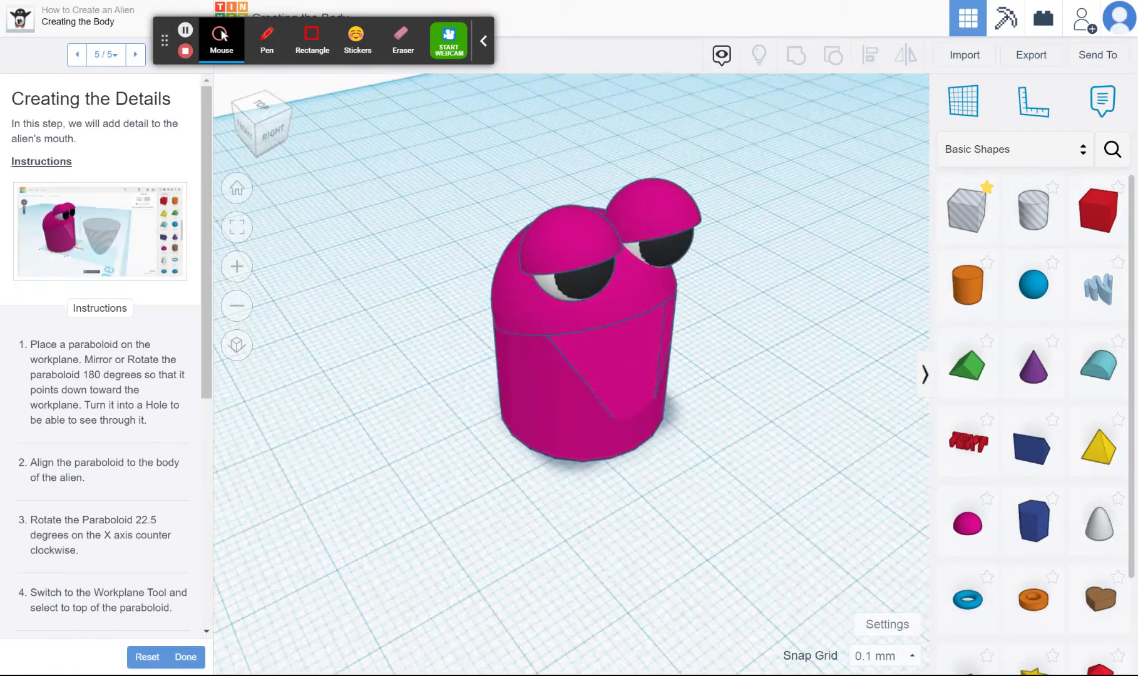
pyautogui.scroll(-4, 100, 357)
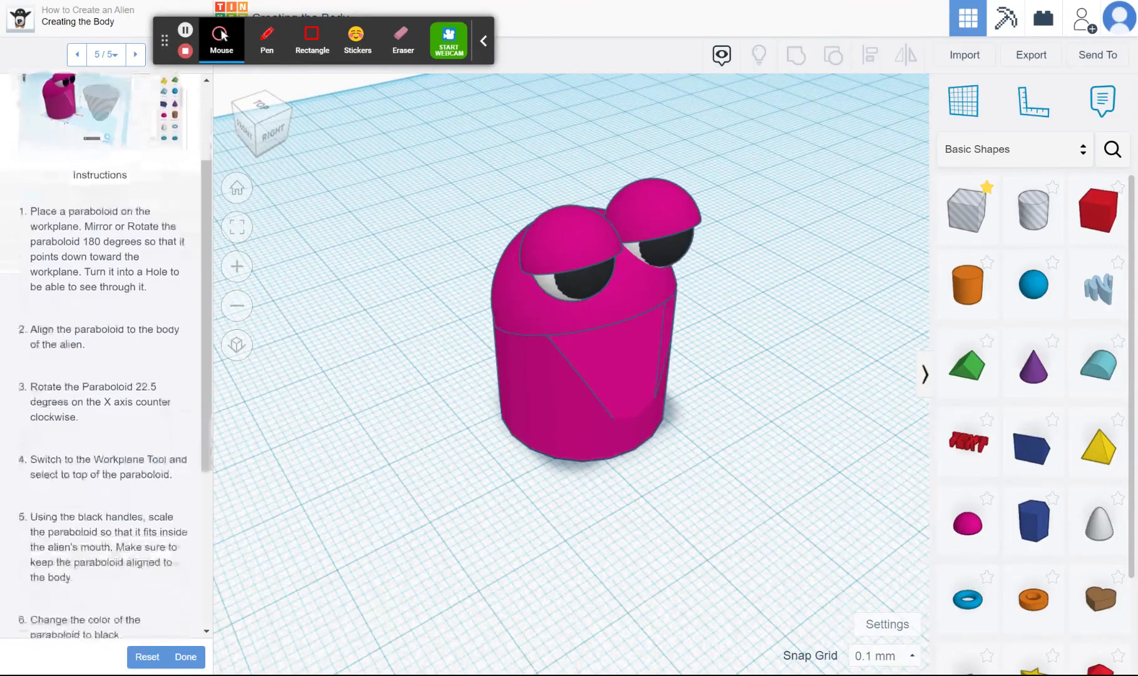
pyautogui.scroll(-1, 106, 357)
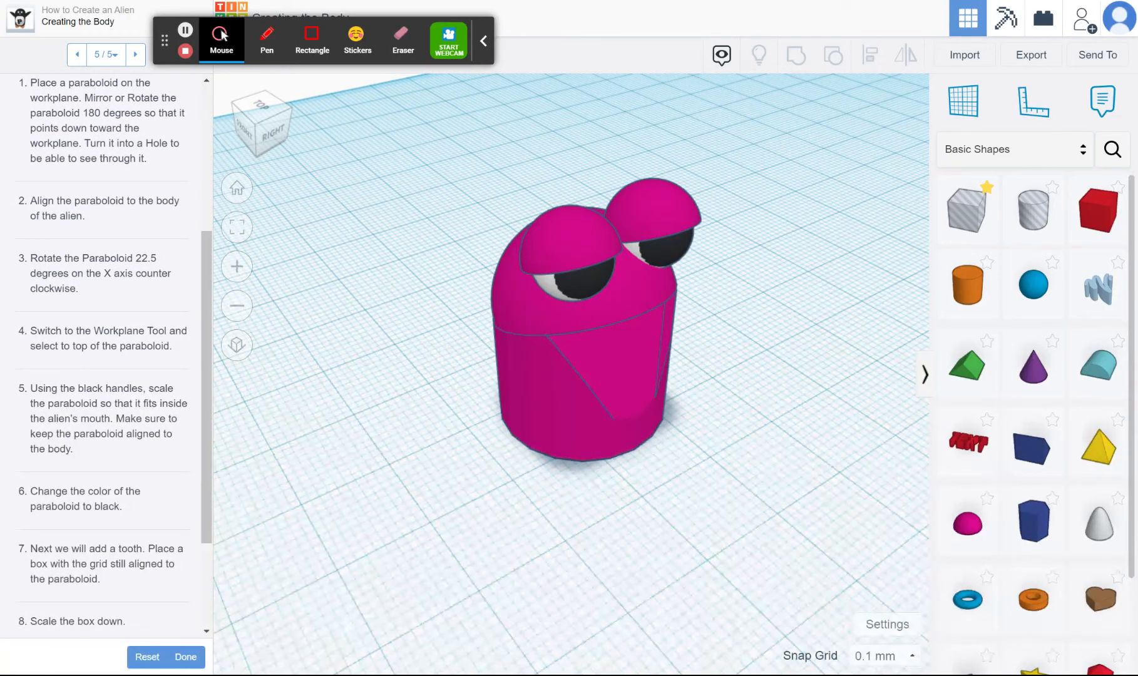
pyautogui.scroll(4, 107, 357)
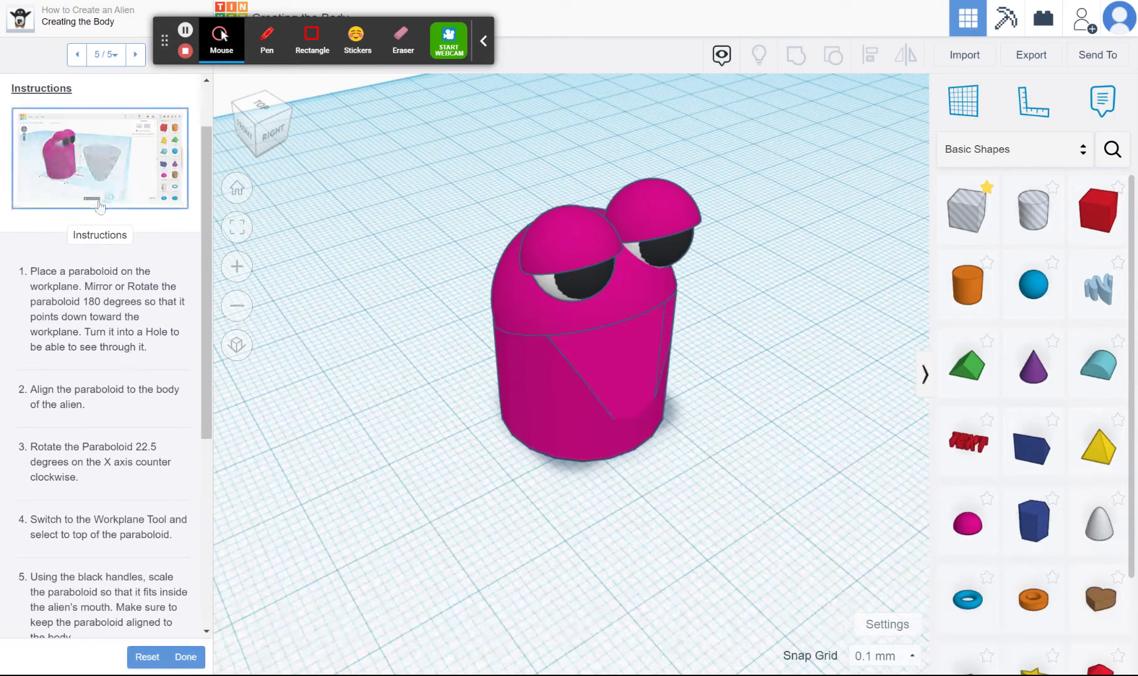
pyautogui.scroll(-7, 99, 207)
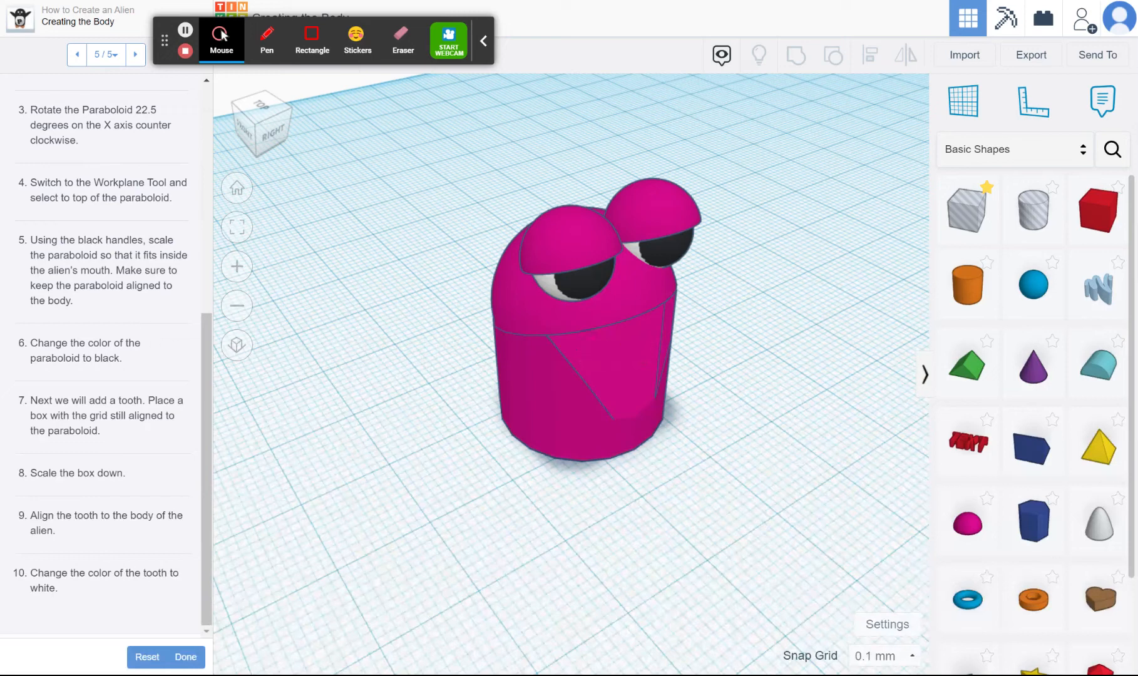
pyautogui.scroll(8, 107, 351)
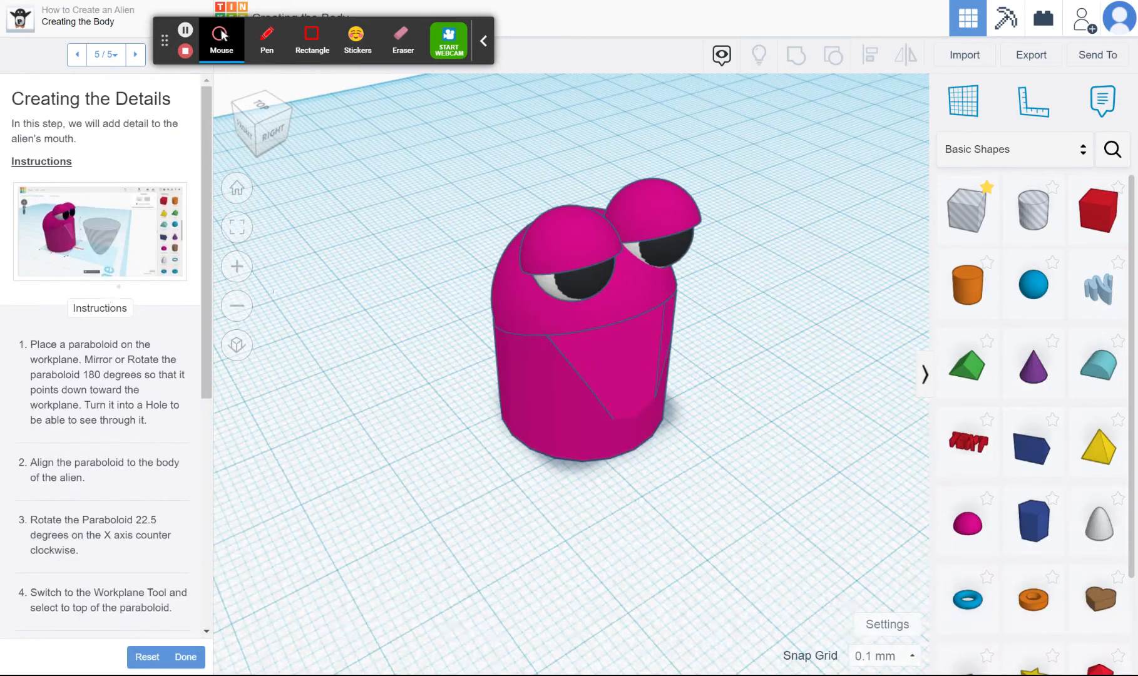
# Place a paraboloid on the workplane beside the alien
pyautogui.moveTo(1100, 518); pyautogui.dragTo(758, 467)
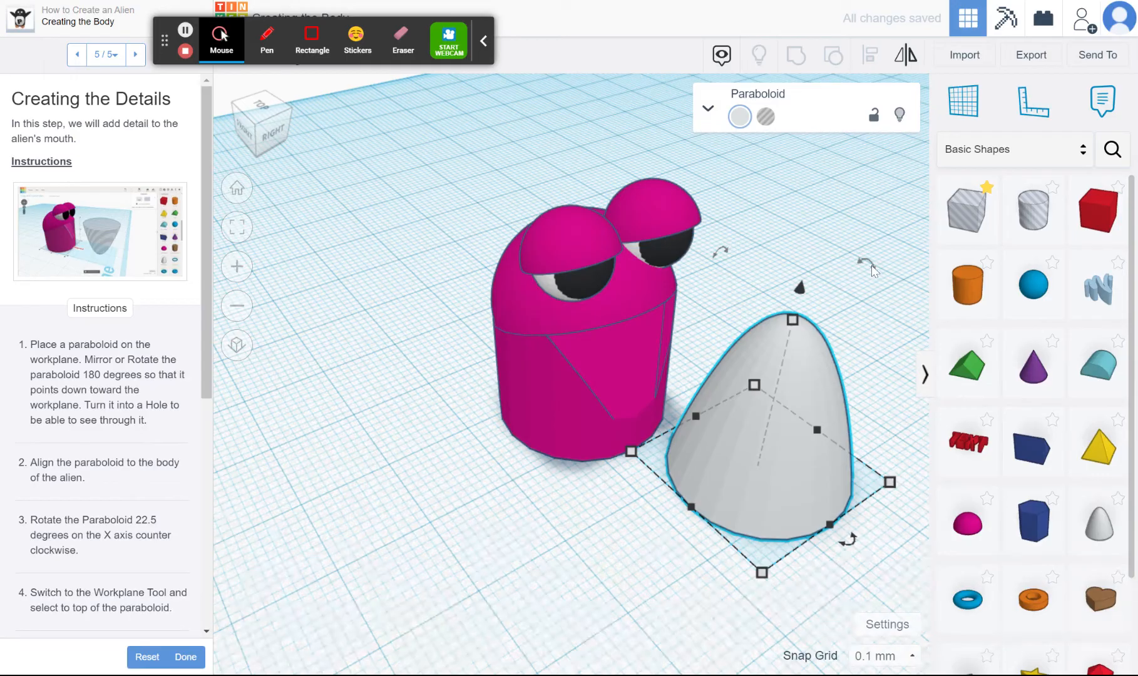
pyautogui.moveTo(873, 268); pyautogui.dragTo(811, 632)
pyautogui.click(826, 531)
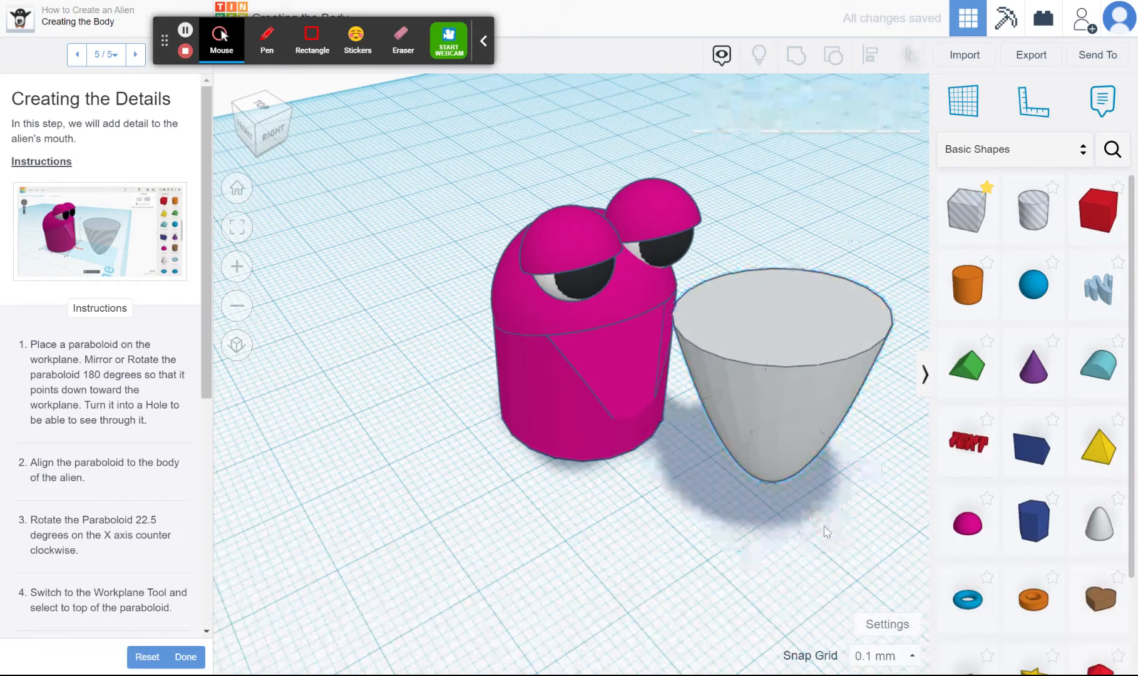
pyautogui.hotkey('ctrl', 'z')
# Rotate the paraboloid 180 degrees so that its tip points down toward the workplane
pyautogui.click(791, 352)
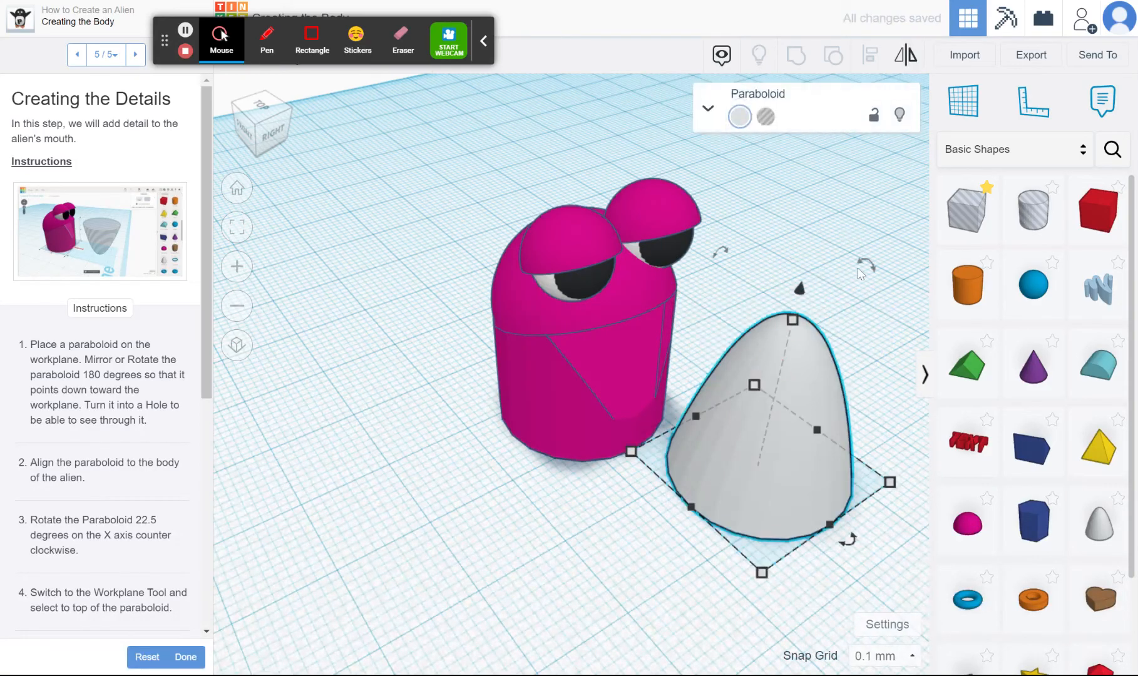
pyautogui.moveTo(861, 274); pyautogui.dragTo(806, 139)
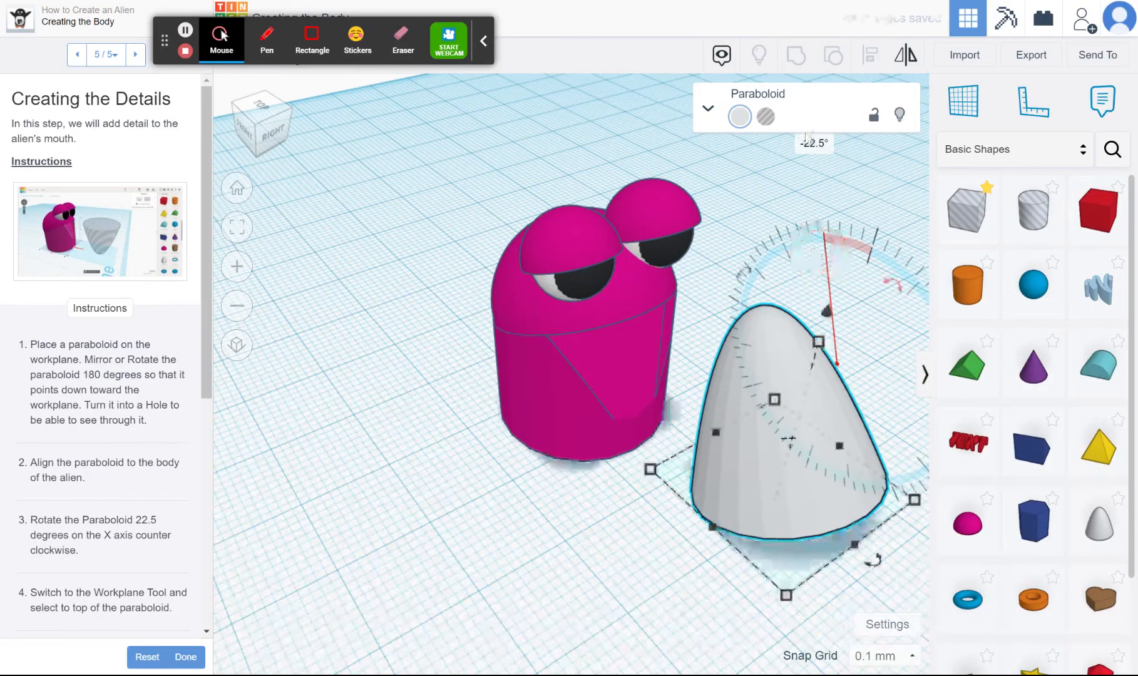
pyautogui.click(809, 143)
pyautogui.write('180')
pyautogui.press('Return')
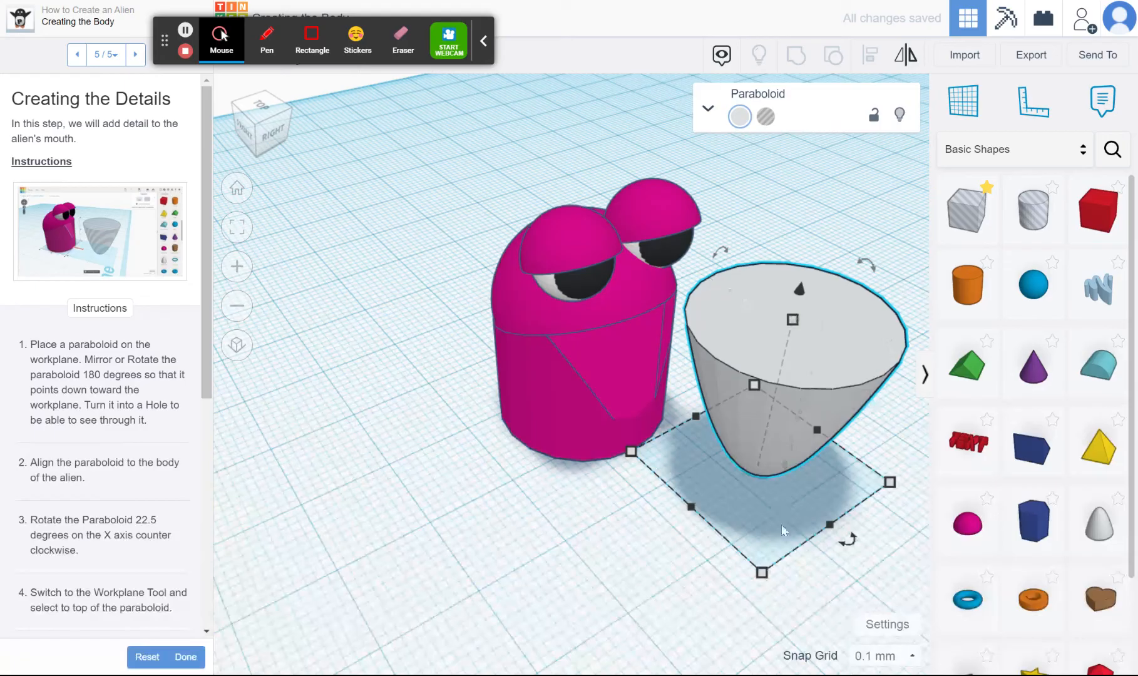
# Scale down the paraboloid's base and move the shape into the alien's mouth opening
pyautogui.moveTo(767, 576); pyautogui.dragTo(770, 489)
pyautogui.moveTo(775, 380); pyautogui.dragTo(622, 369)
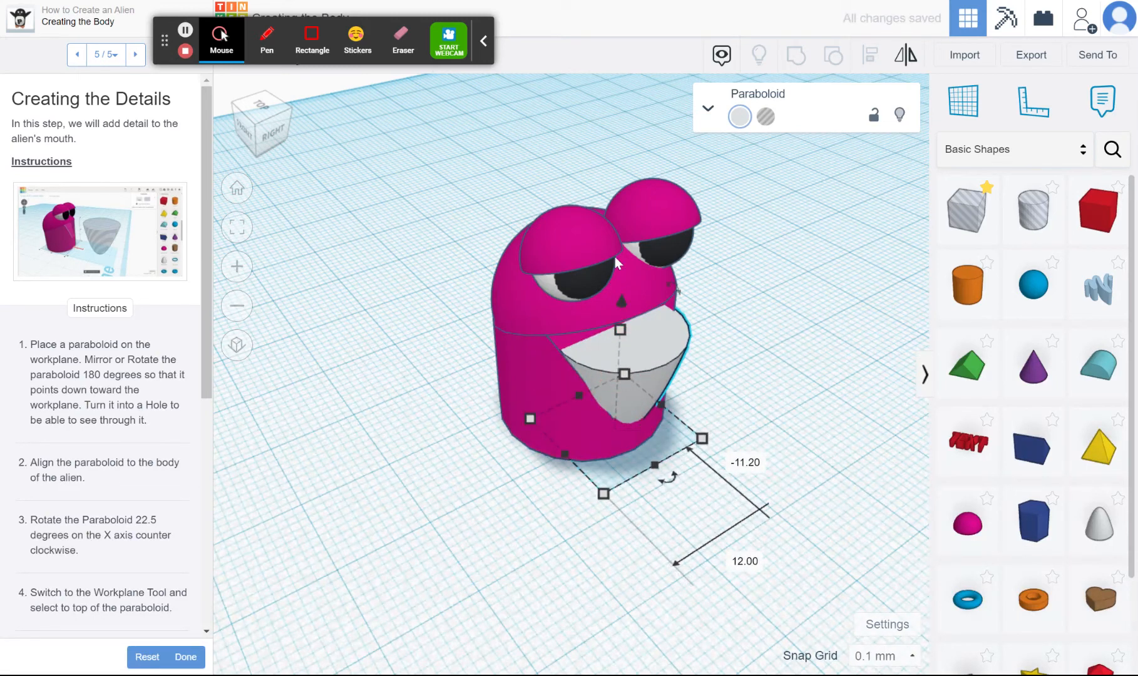
# Increase the mouth paraboloid's height to 17 mm so that it reaches the upper part of the mouth
pyautogui.moveTo(271, 127); pyautogui.dragTo(271, 116)
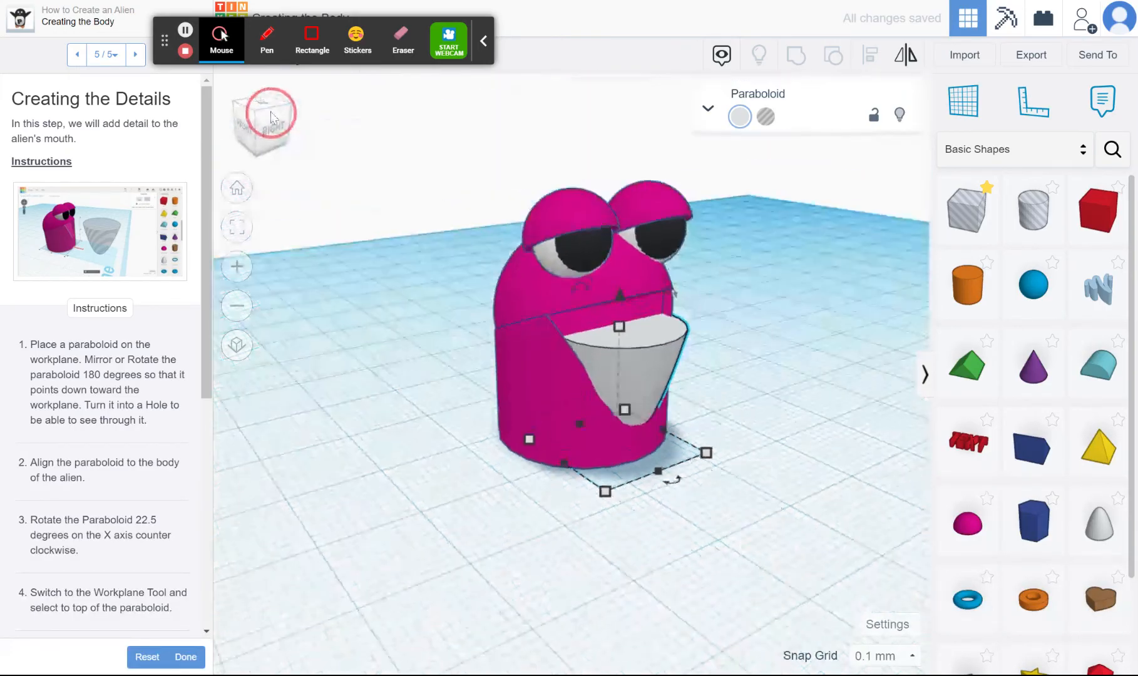
pyautogui.moveTo(620, 326); pyautogui.dragTo(616, 303)
pyautogui.moveTo(615, 304); pyautogui.dragTo(616, 305)
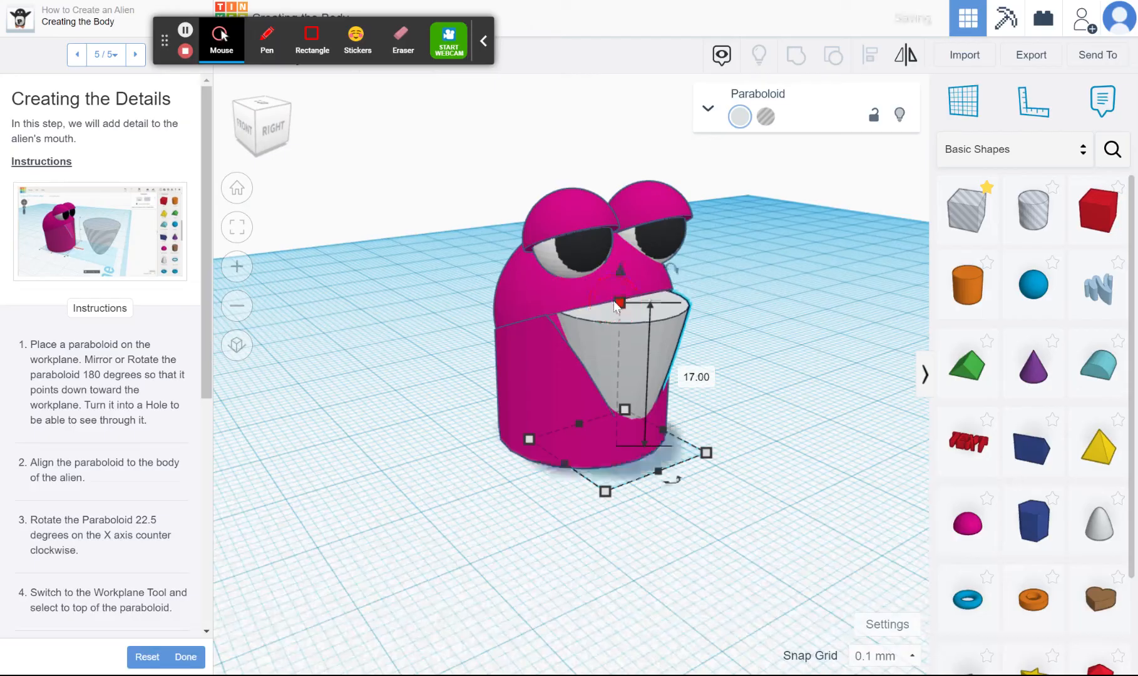
pyautogui.moveTo(673, 268); pyautogui.dragTo(667, 267)
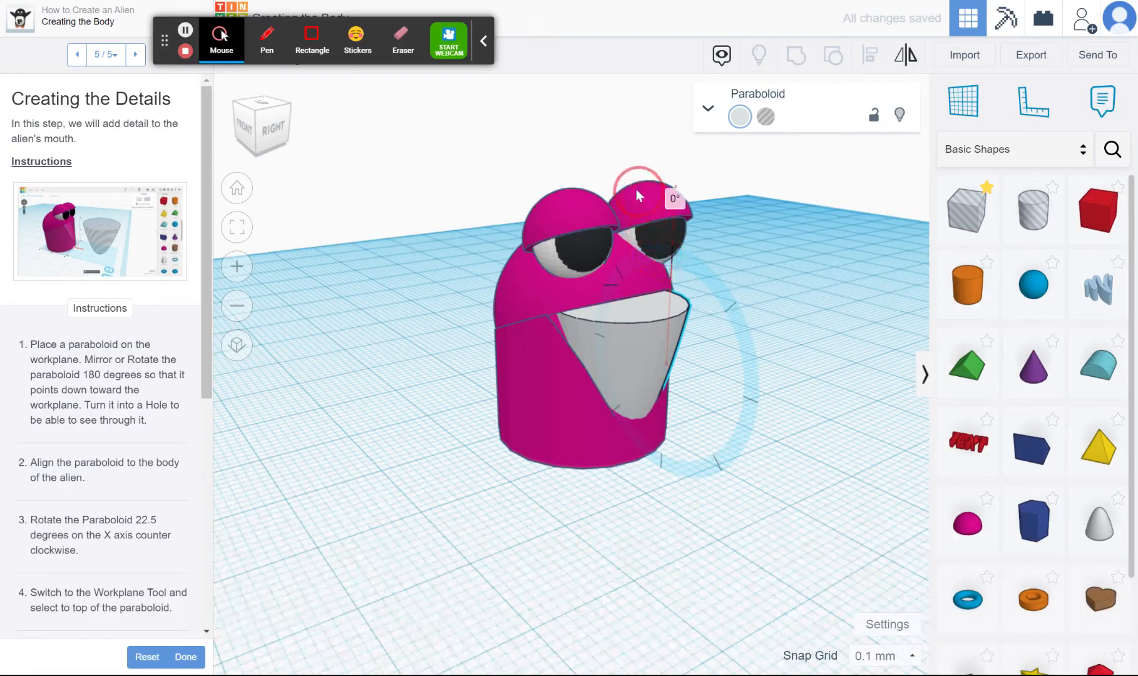
pyautogui.moveTo(637, 191); pyautogui.dragTo(616, 210)
pyautogui.scroll(-3, 632, 212)
pyautogui.scroll(-2, 631, 218)
pyautogui.scroll(5, 632, 281)
pyautogui.hotkey('ctrl', 'z')
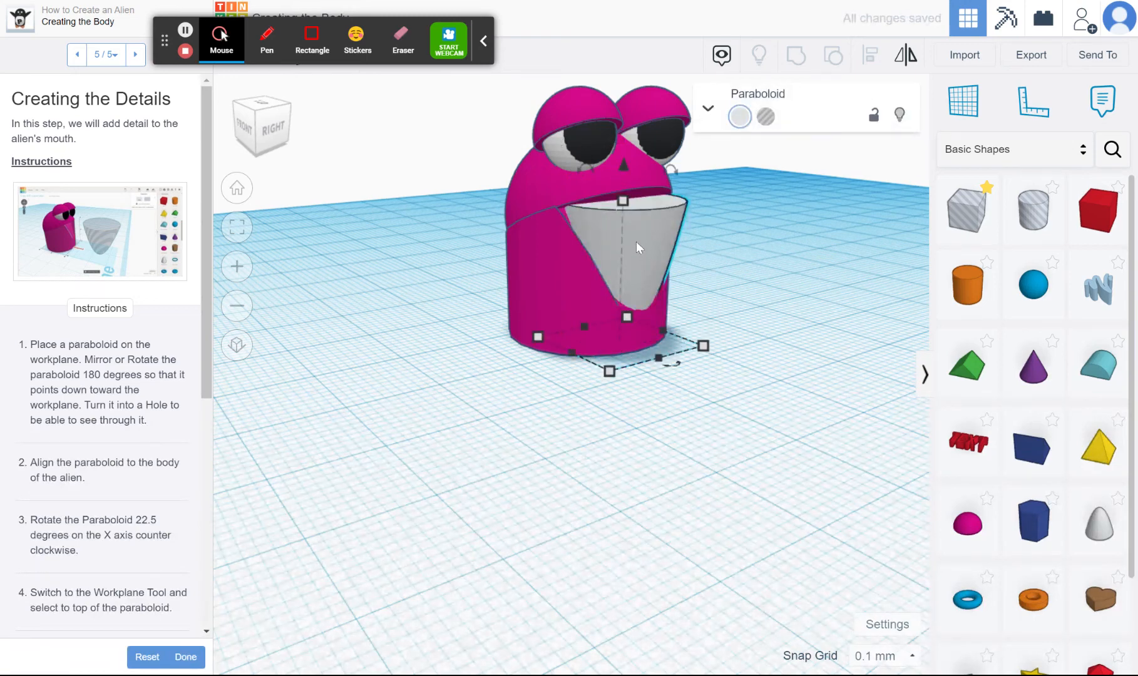
# Tilt the paraboloid -17 degrees into the mouth and reduce its depth to about 13.37 mm
pyautogui.moveTo(671, 170); pyautogui.dragTo(646, 107)
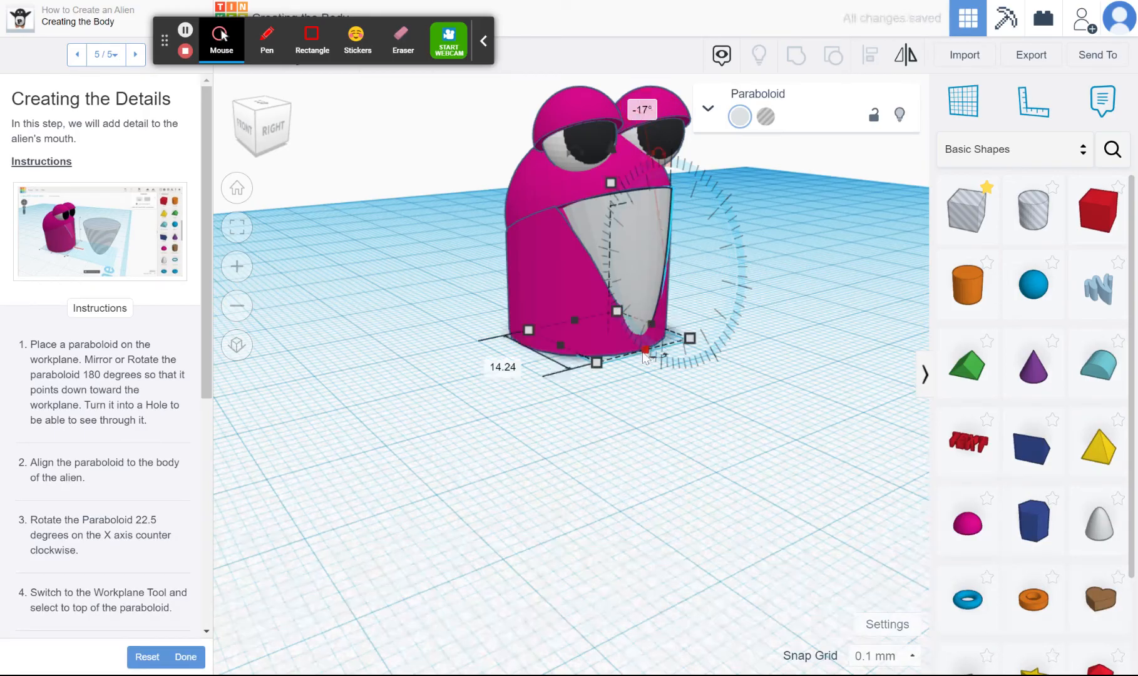
pyautogui.moveTo(643, 349); pyautogui.dragTo(646, 350)
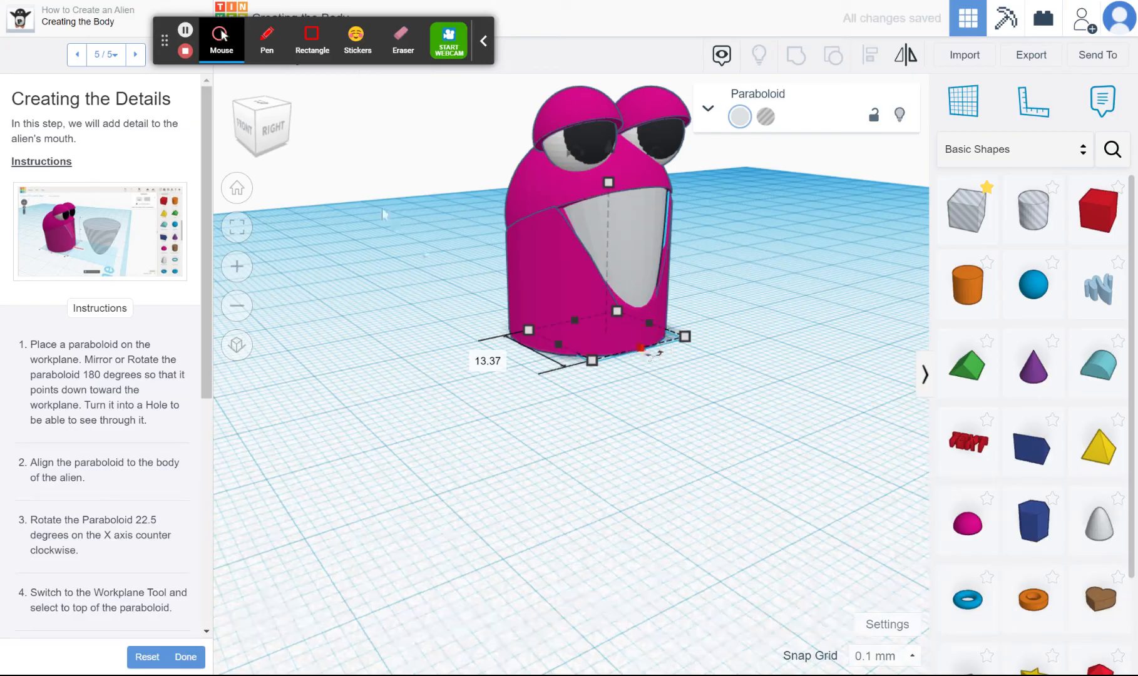
# Widen the paraboloid on both sides to about 16.4 mm so that it fills the mouth opening
pyautogui.click(263, 118)
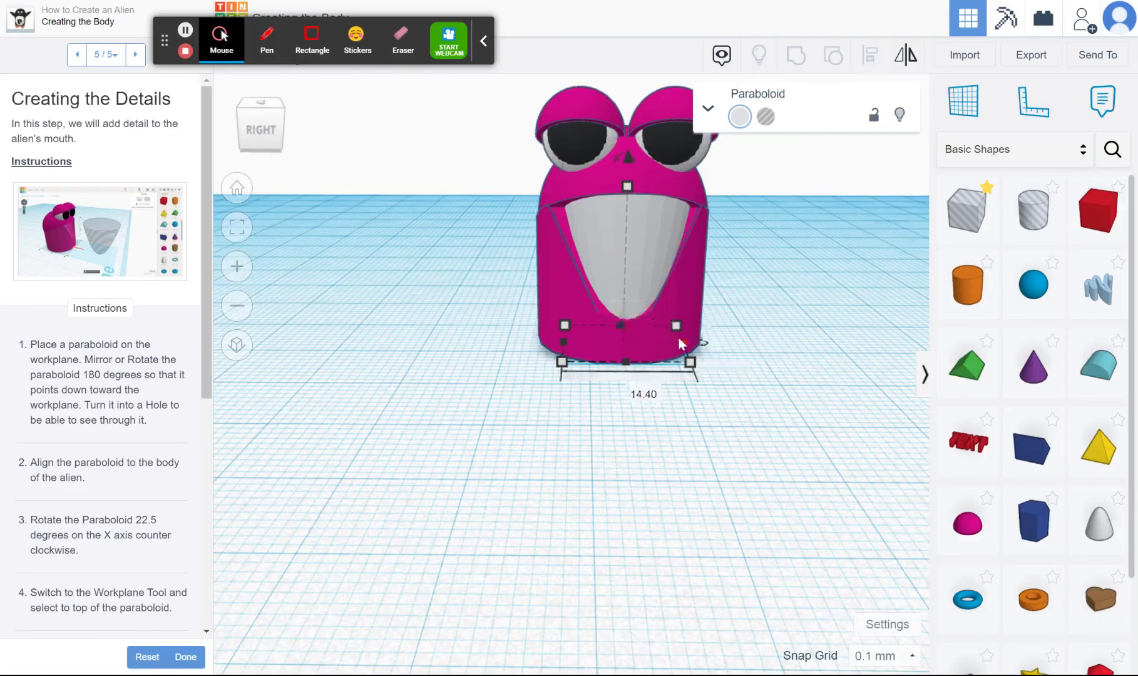
pyautogui.moveTo(683, 343); pyautogui.dragTo(684, 341)
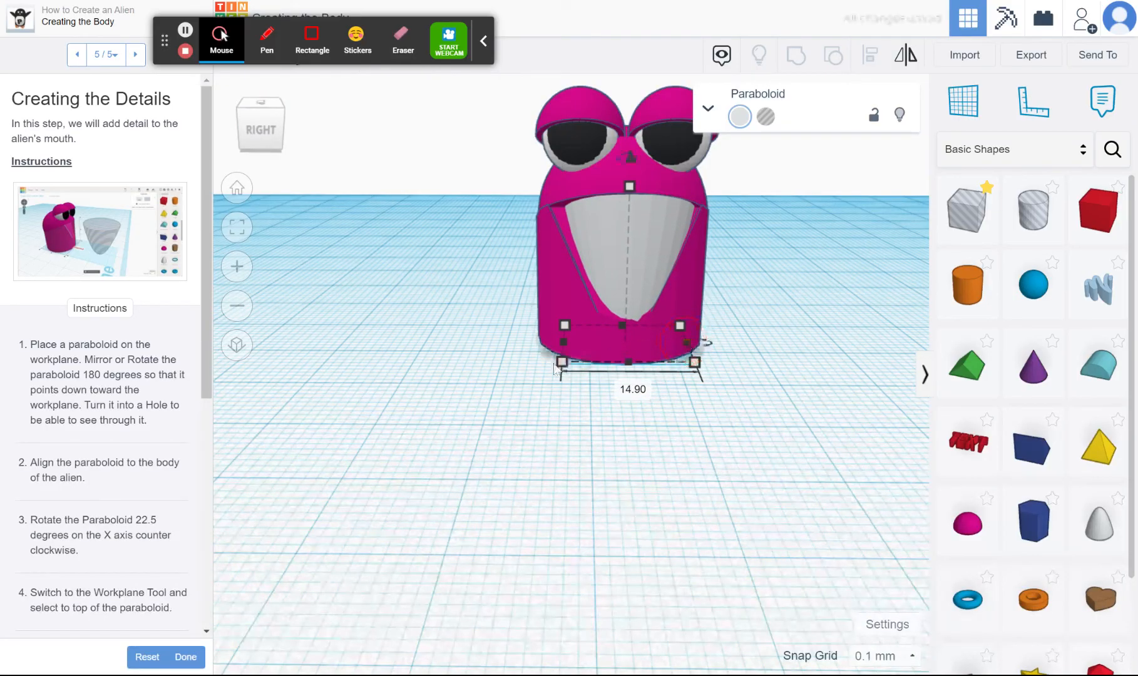
pyautogui.moveTo(564, 350); pyautogui.dragTo(552, 348)
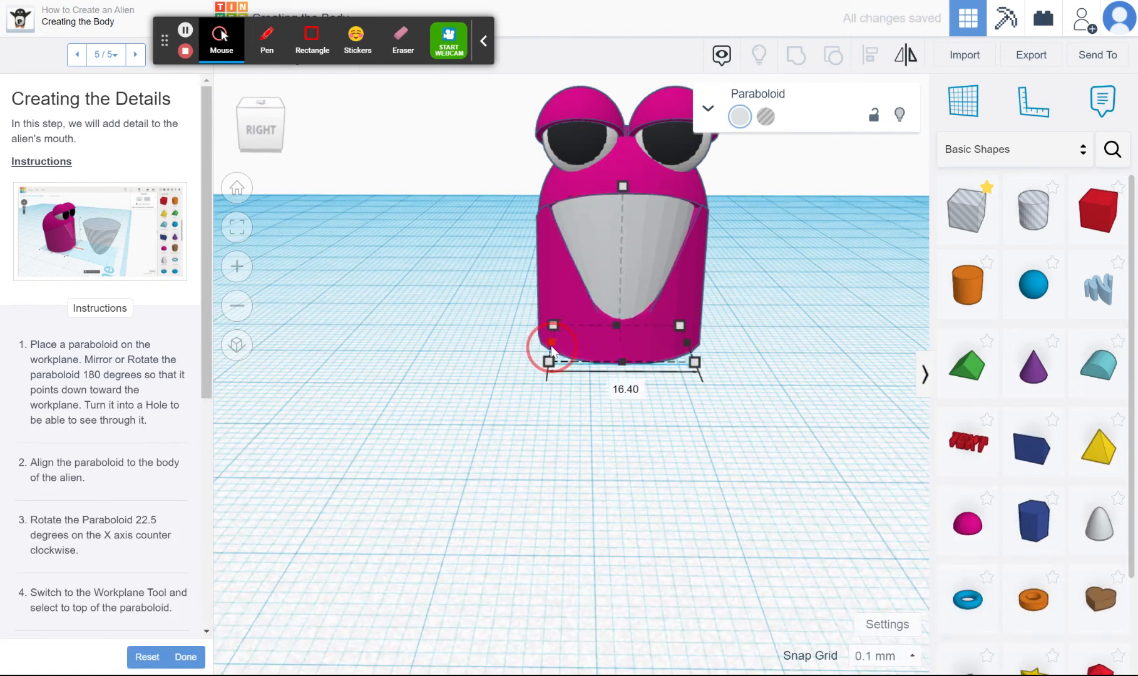
pyautogui.click(684, 345)
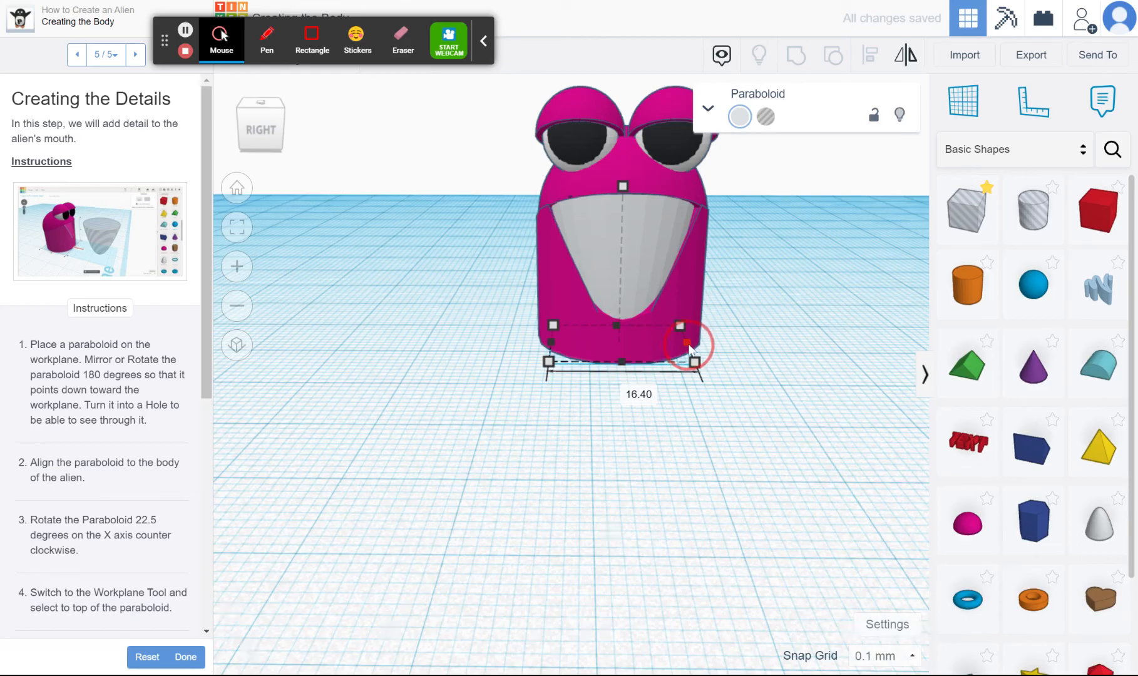
# Change the mouth paraboloid's colour to the black preset and deselect it
pyautogui.click(277, 127)
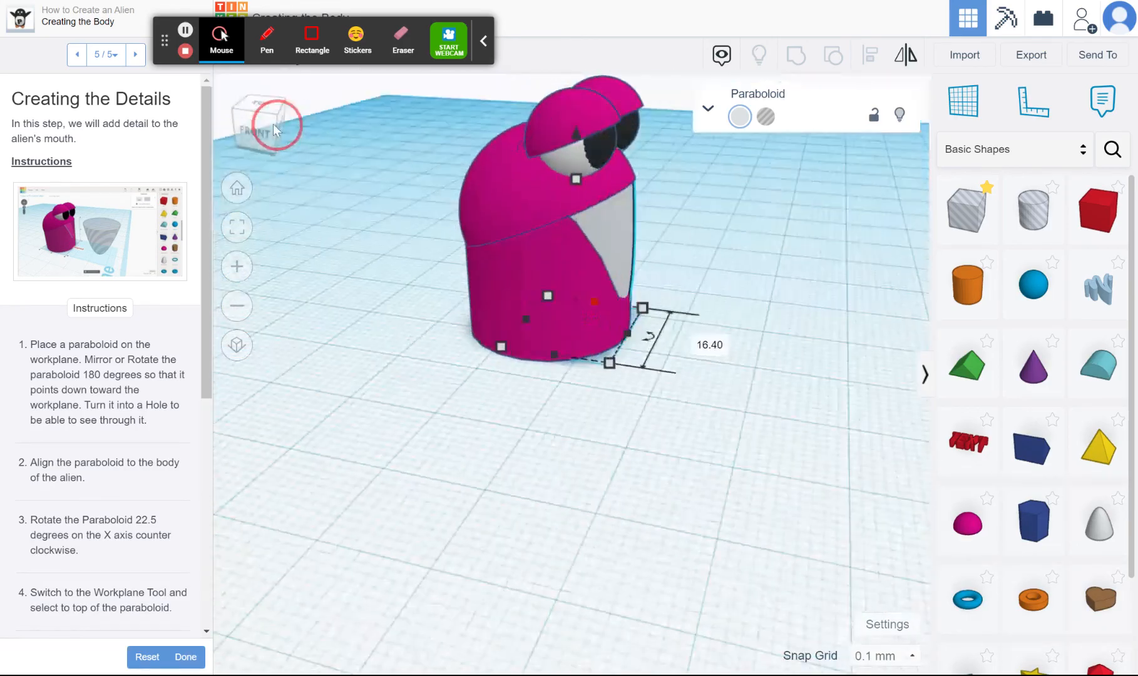
pyautogui.click(277, 127)
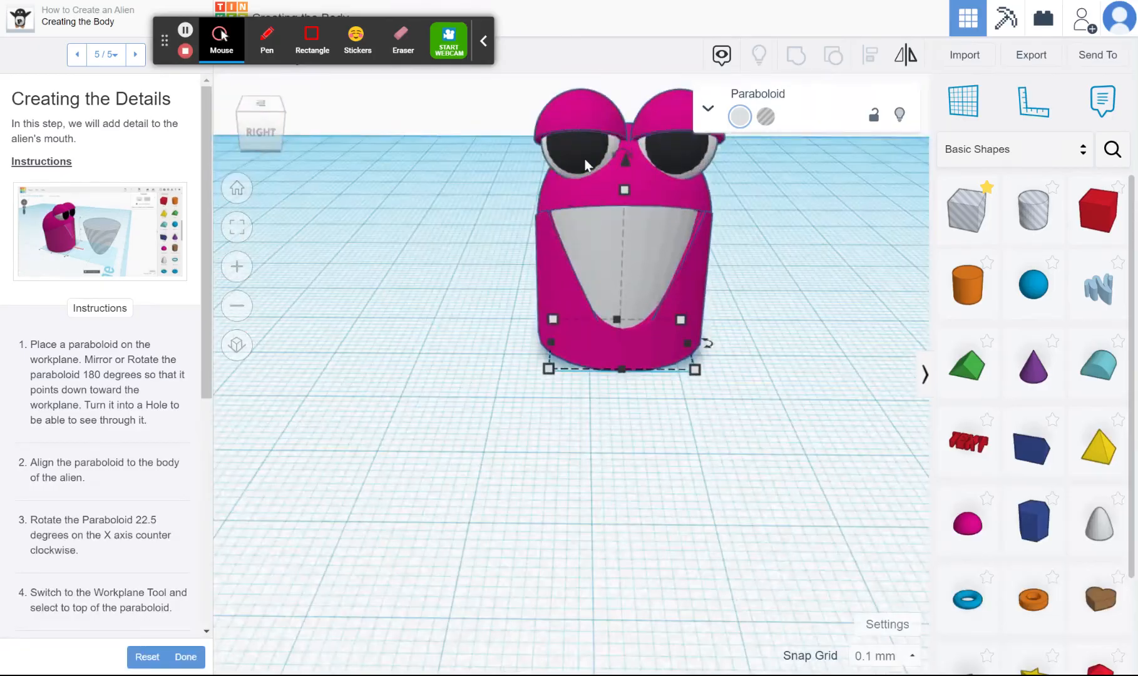
pyautogui.click(739, 117)
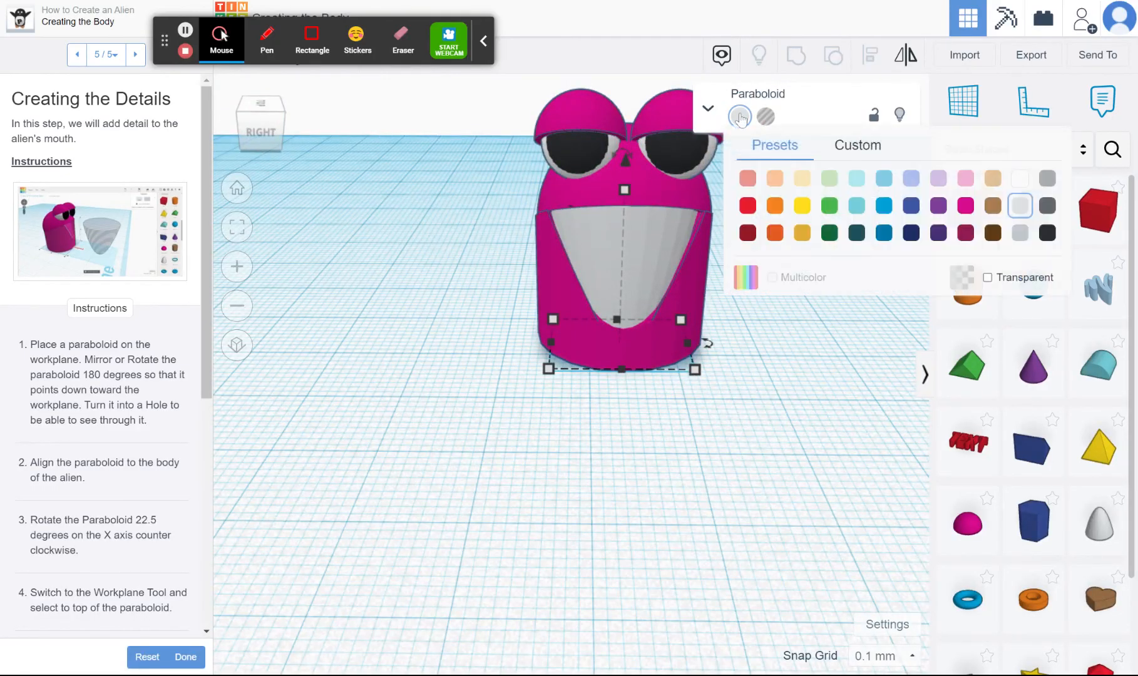
pyautogui.click(1047, 232)
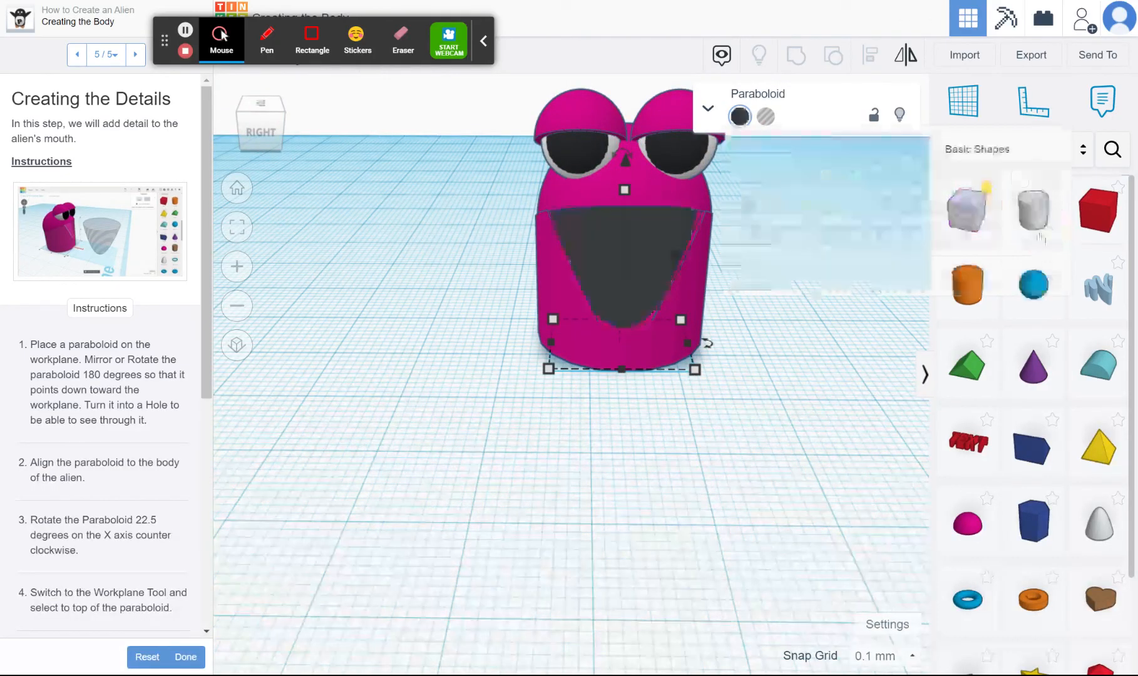
pyautogui.click(814, 368)
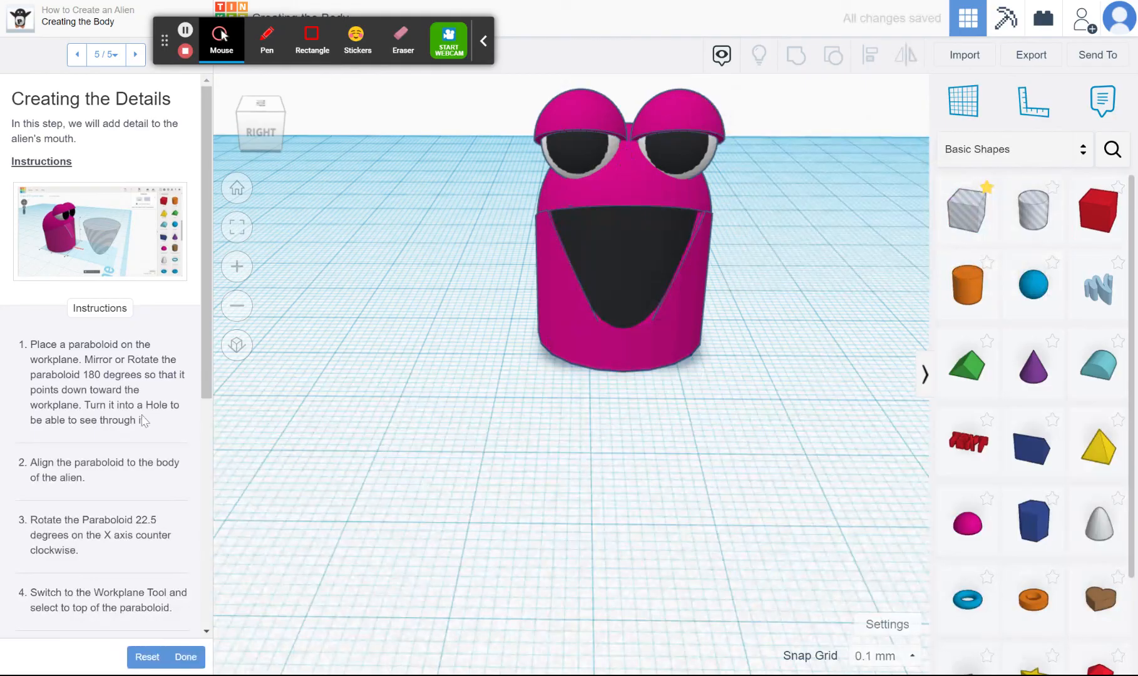
# Check the finished alien from an angle and mark the lesson as done
pyautogui.moveTo(260, 124)
pyautogui.mouseDown()
pyautogui.moveTo(286, 121)
pyautogui.moveTo(264, 117)
pyautogui.mouseUp()
pyautogui.scroll(-3, 508, 236)
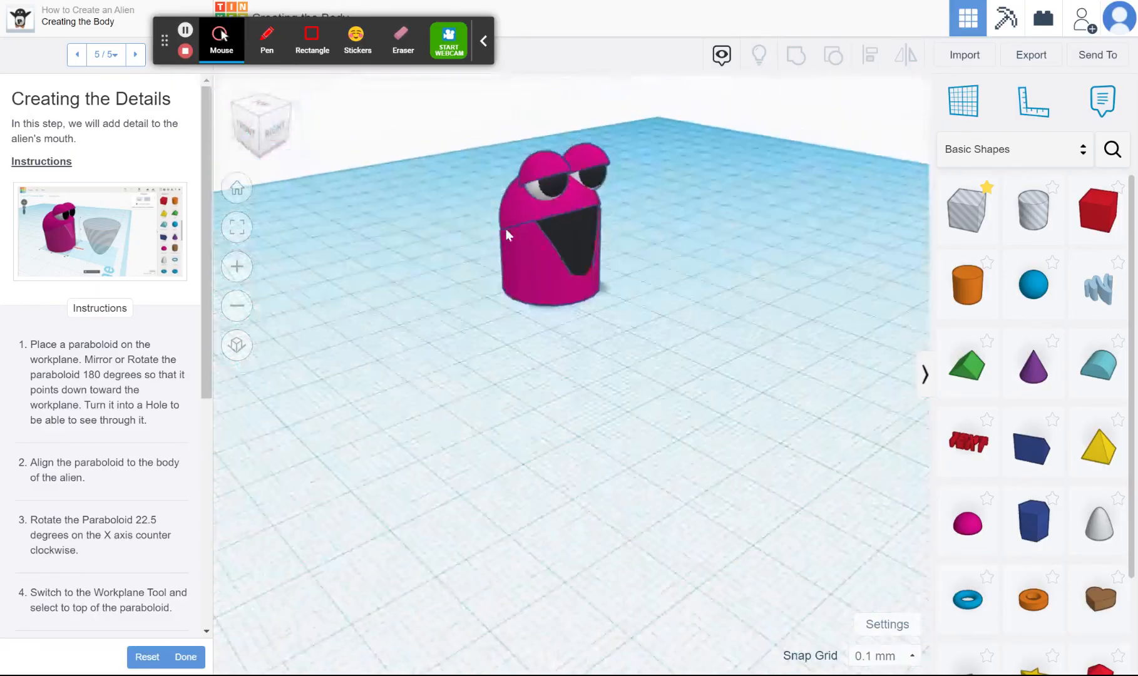
pyautogui.scroll(5, 554, 111)
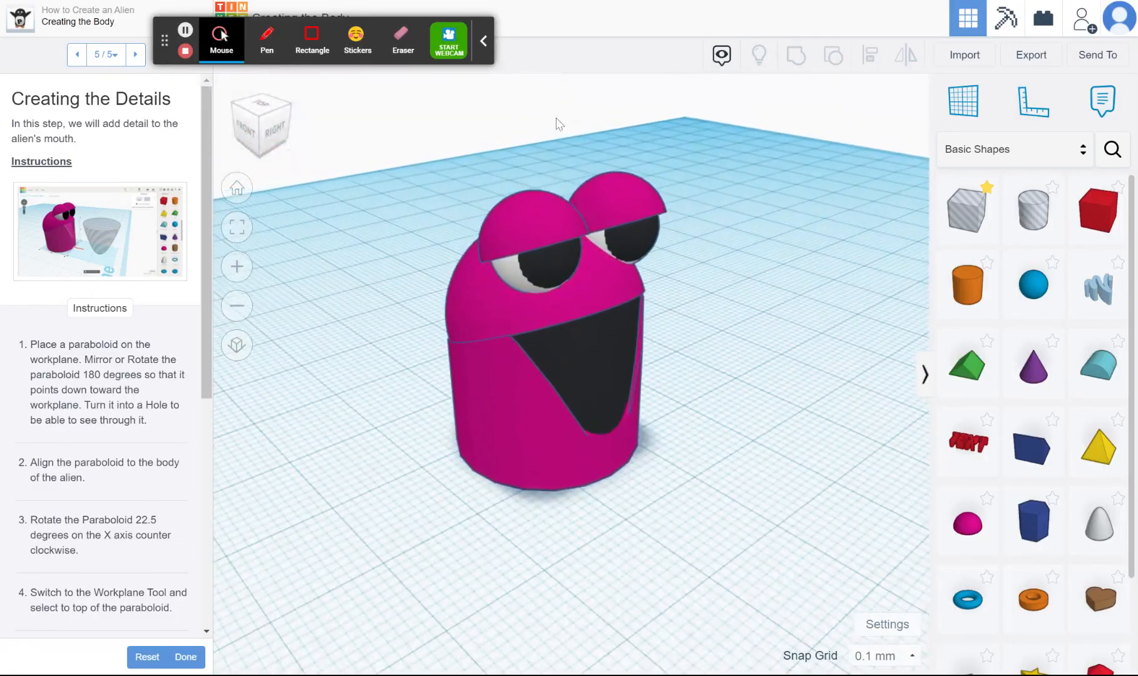
pyautogui.click(186, 656)
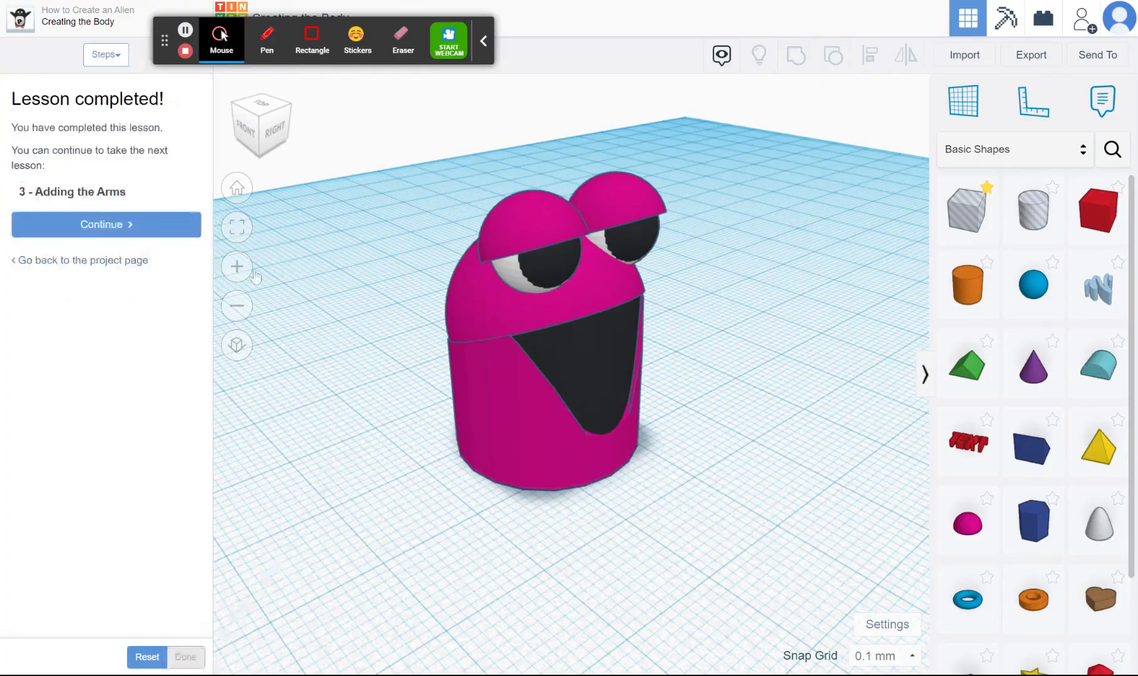